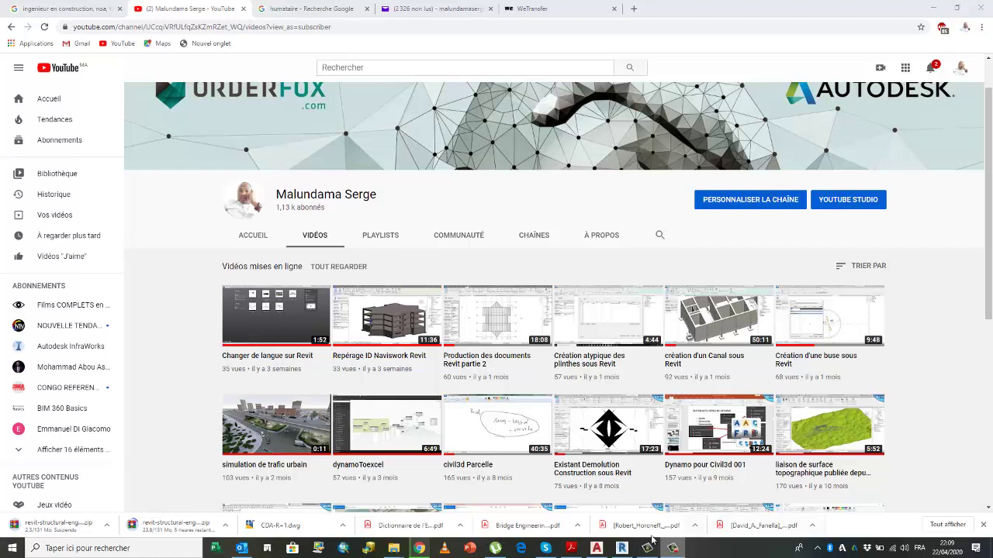
Switch from the YouTube channel page to the Revit Projet3 window
left_click(630, 549)
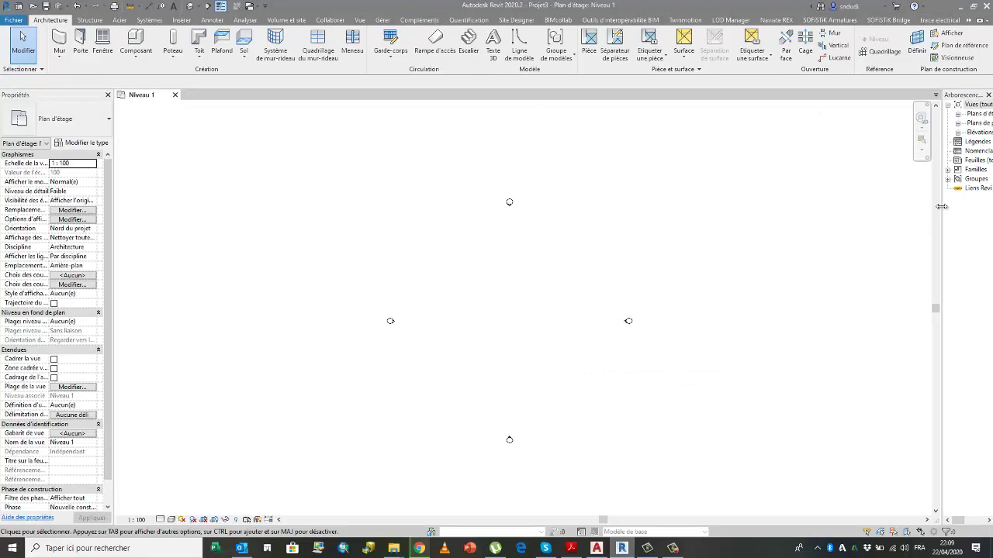
Open the Site view from Plans d'étage in the widened Project Browser
left_click_drag(940, 207, 915, 205)
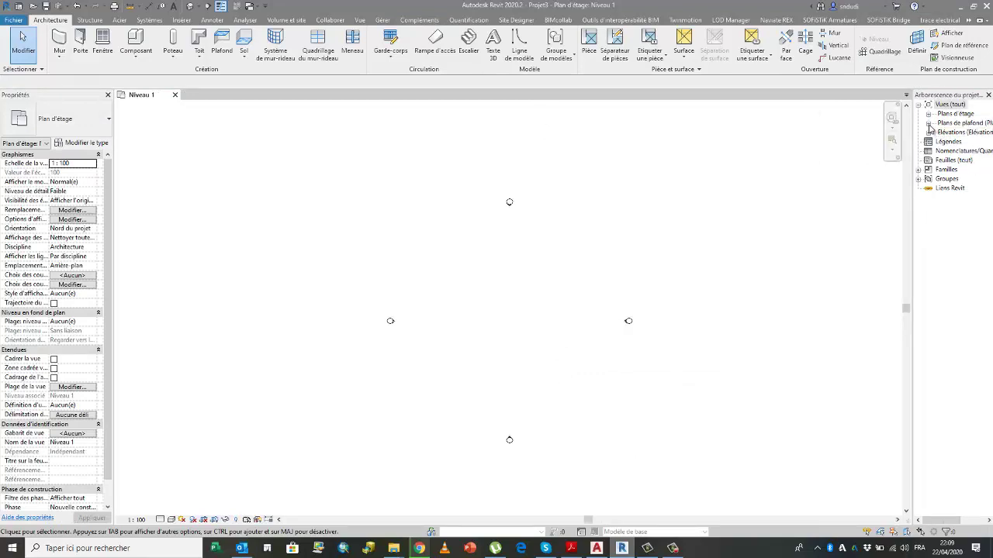
left_click(929, 114)
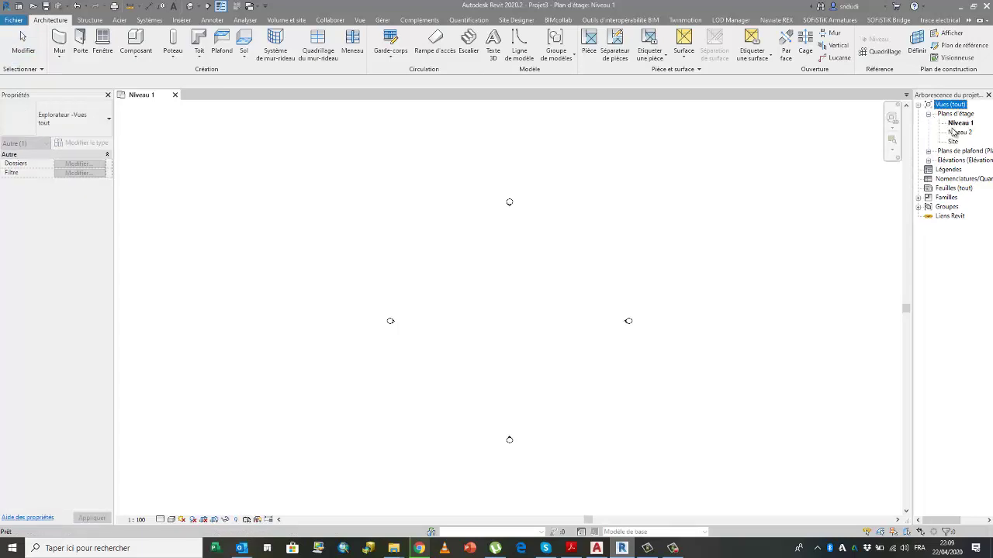
left_click(953, 141)
double_click(953, 142)
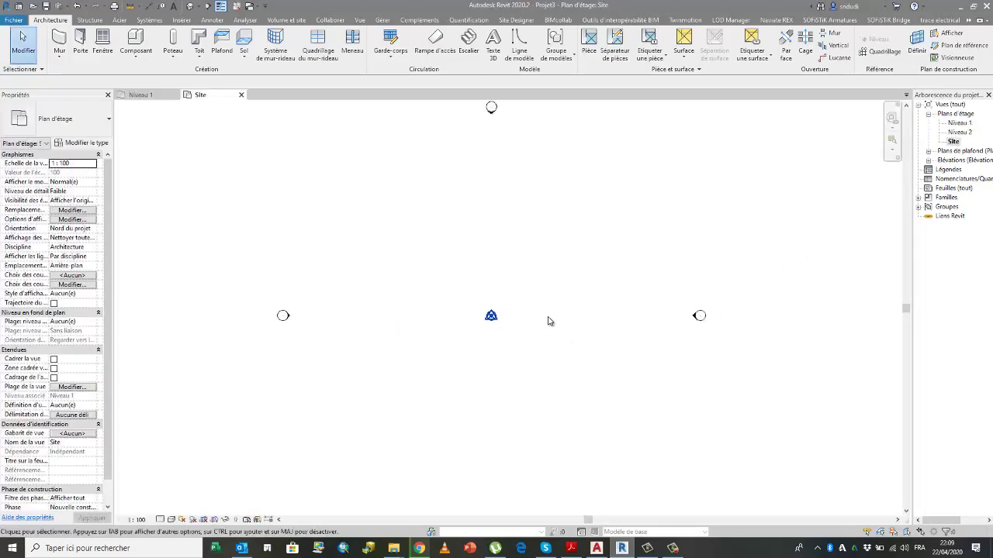
scroll(520, 310, "up", 2)
scroll(493, 342, "down", 1)
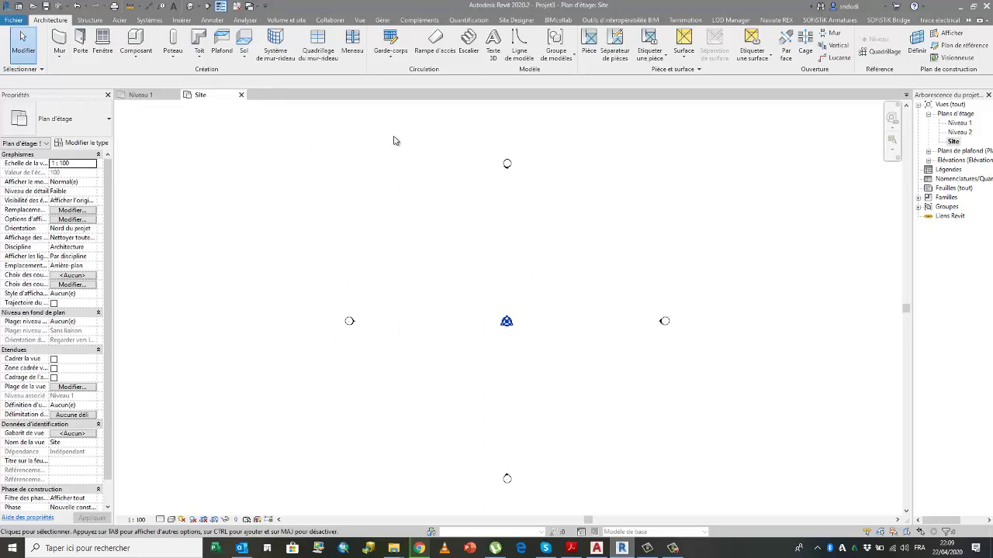
left_click(286, 20)
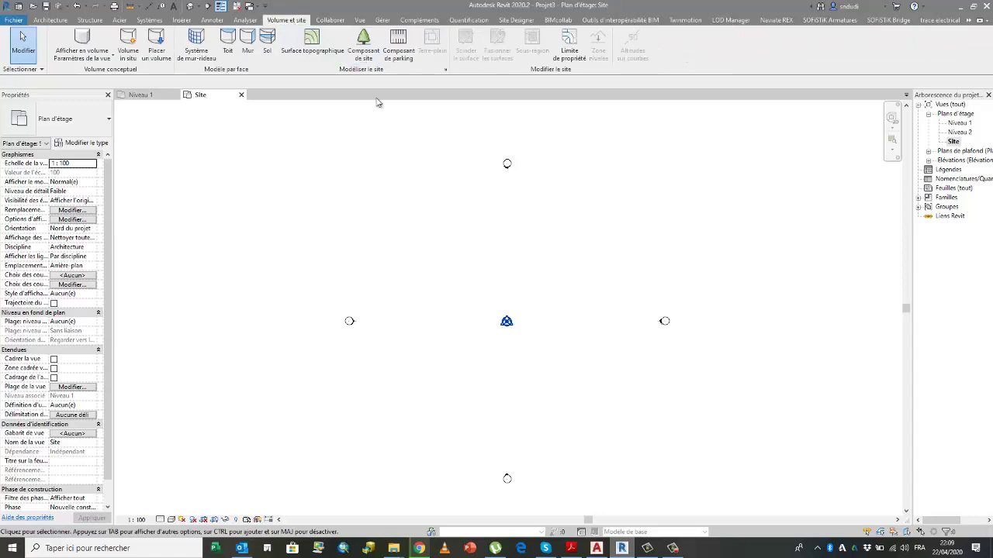
left_click(445, 69)
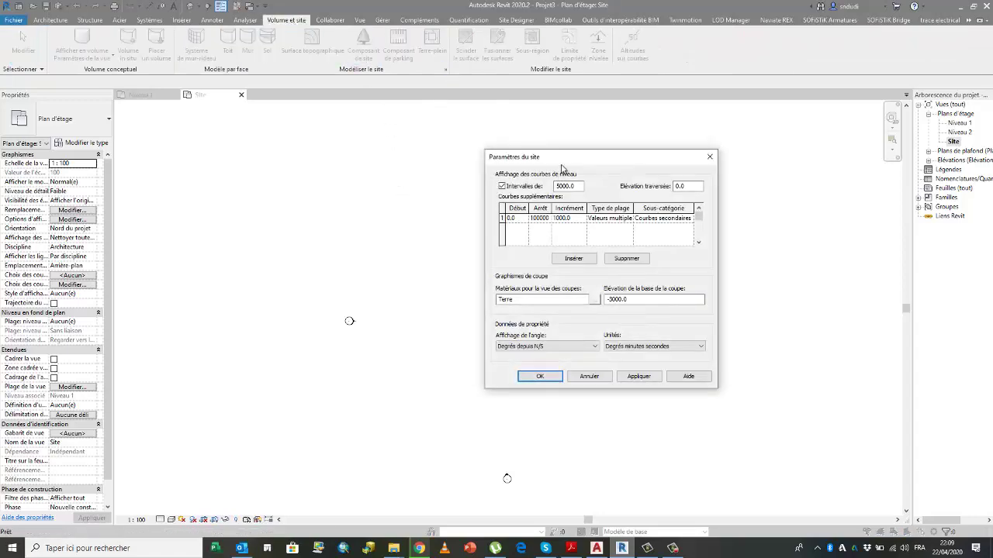
left_click_drag(560, 166, 473, 168)
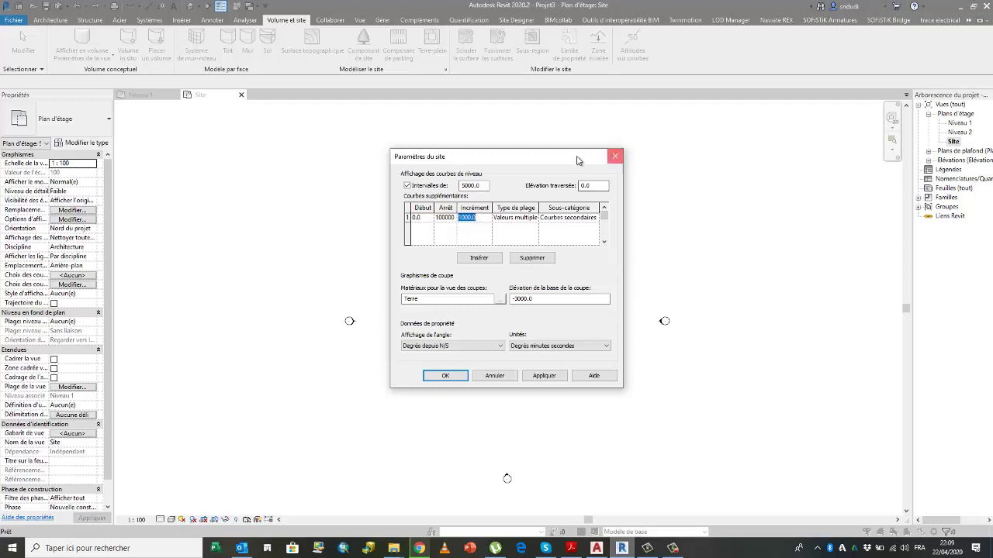
left_click(615, 156)
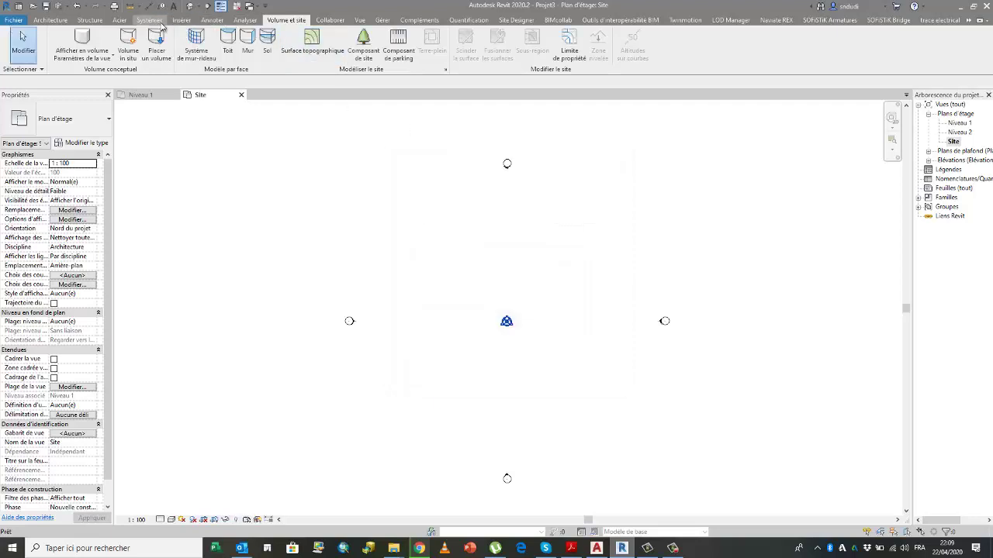
Change the project's Longueur unit from millimetres to Centimètres in Project Units
left_click(383, 20)
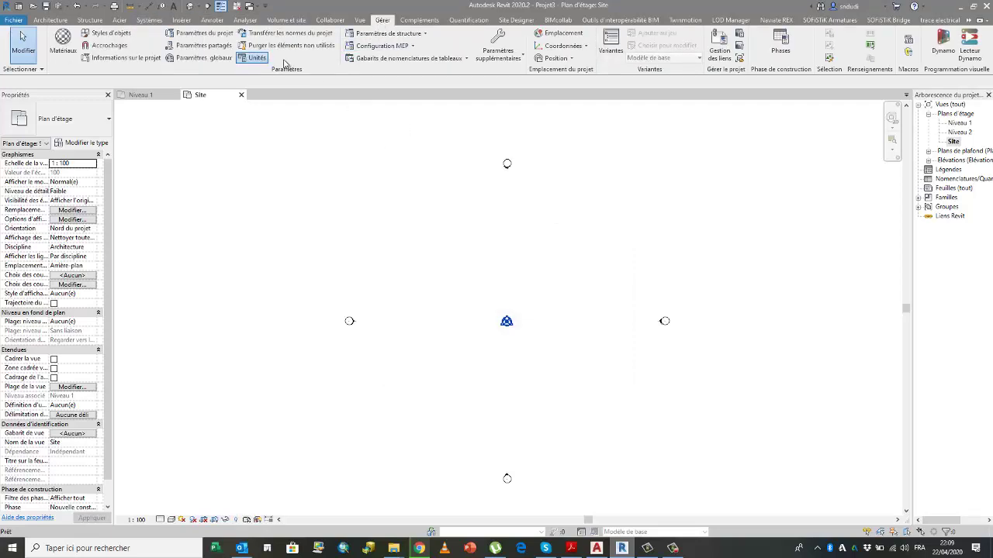
left_click(257, 58)
left_click(573, 198)
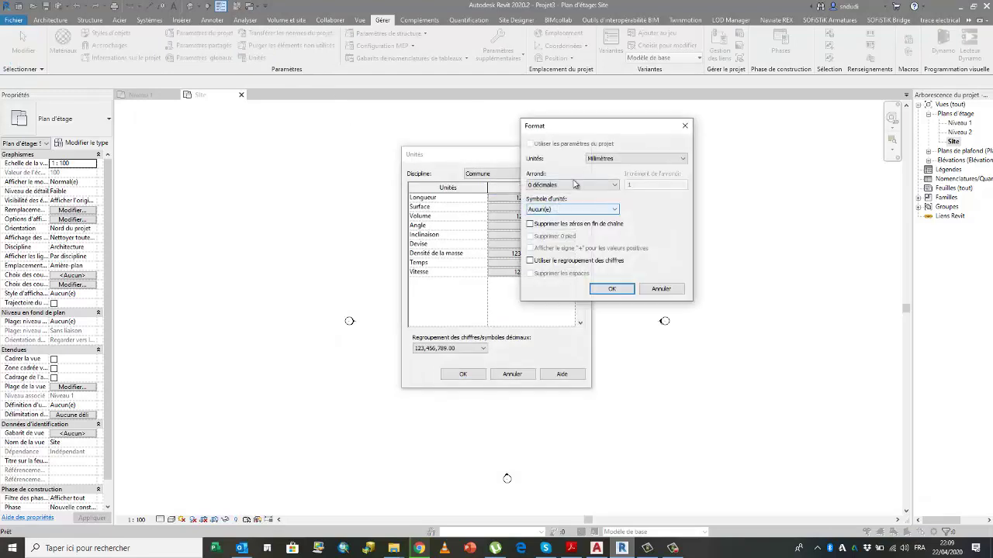
left_click(622, 159)
left_click(613, 177)
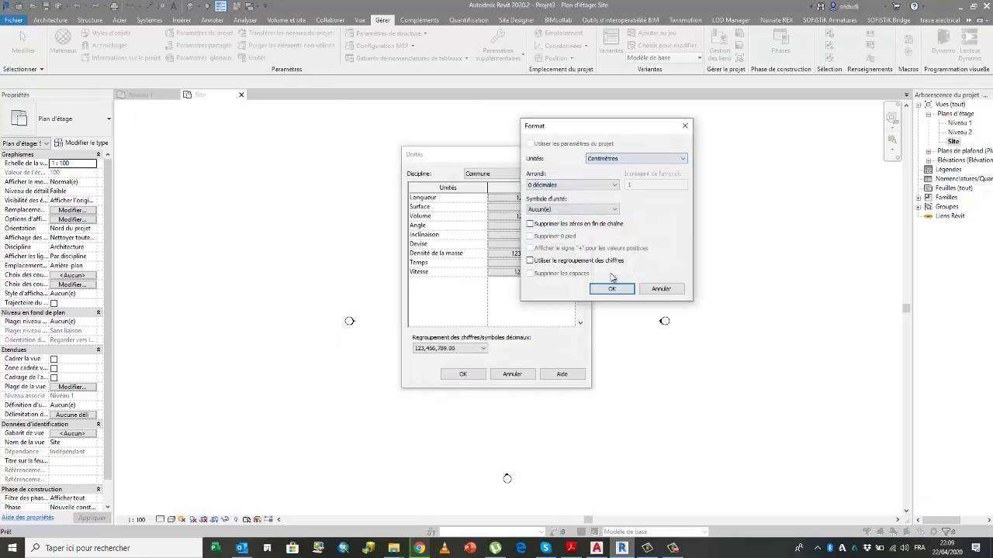
left_click(611, 289)
left_click(462, 374)
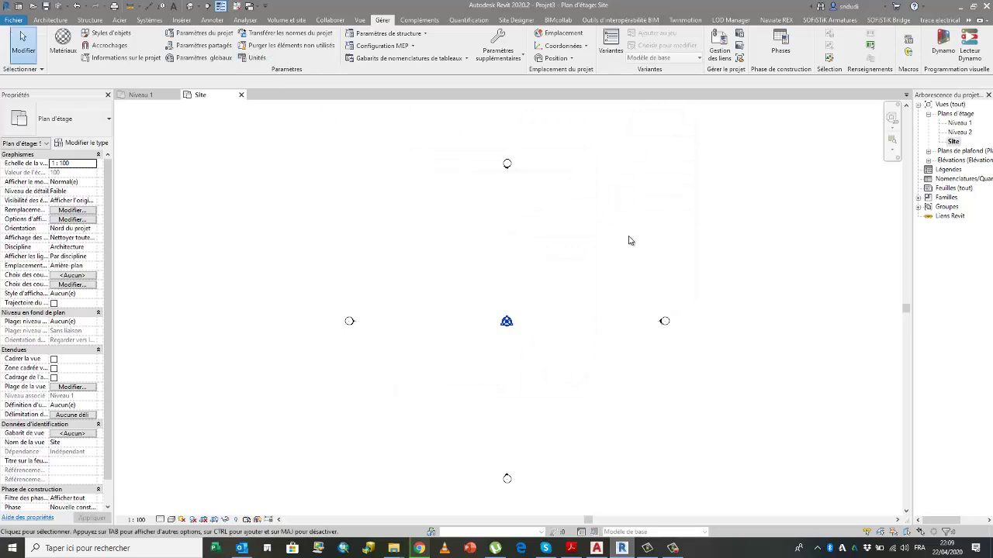
left_click(296, 19)
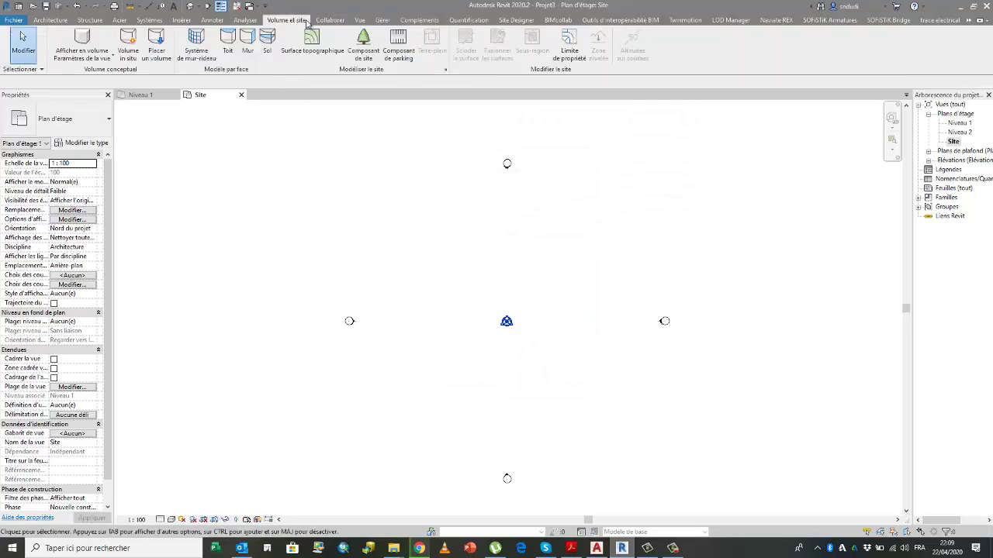
In Site Settings, add a Courbes principales contour row with a 50.00 increment
left_click(446, 69)
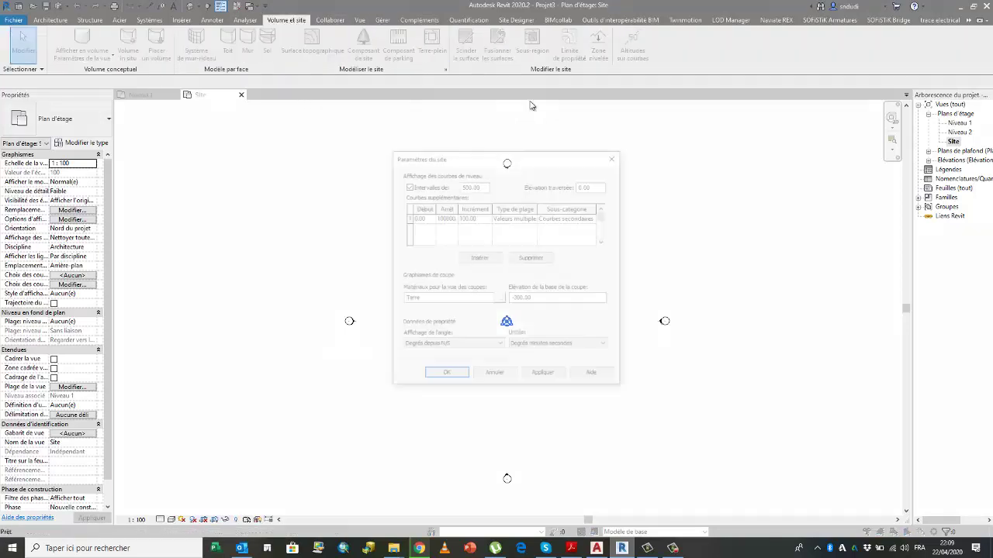
left_click(595, 220)
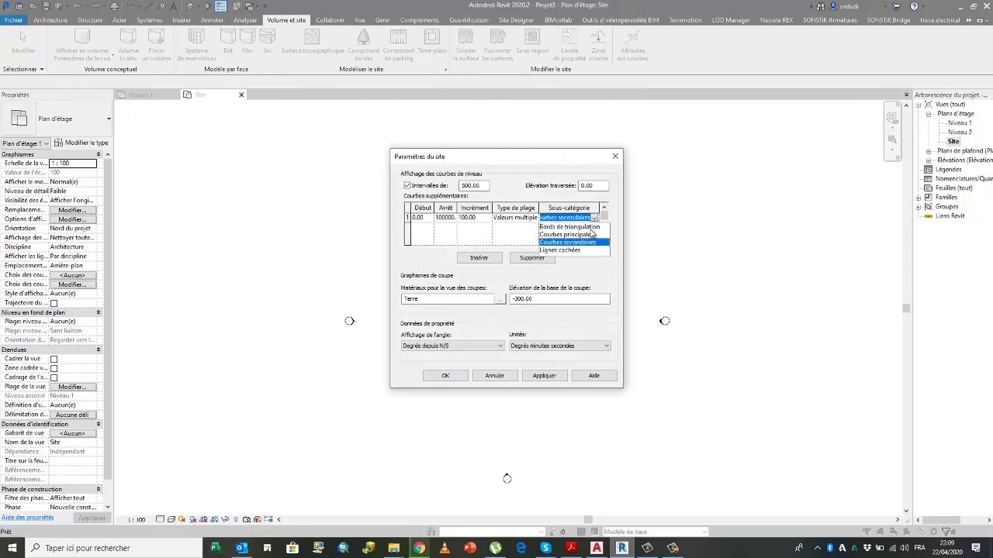
left_click(578, 243)
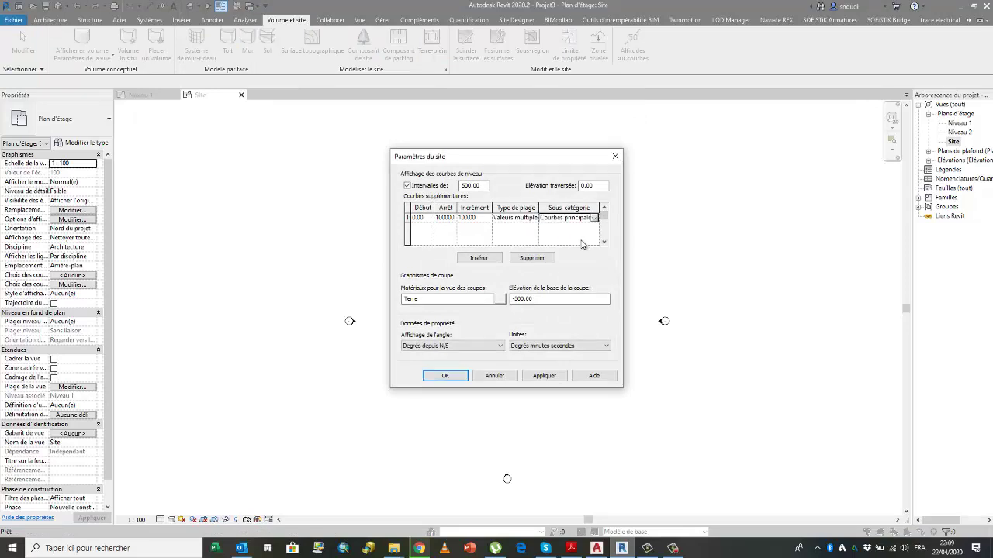
left_click(496, 259)
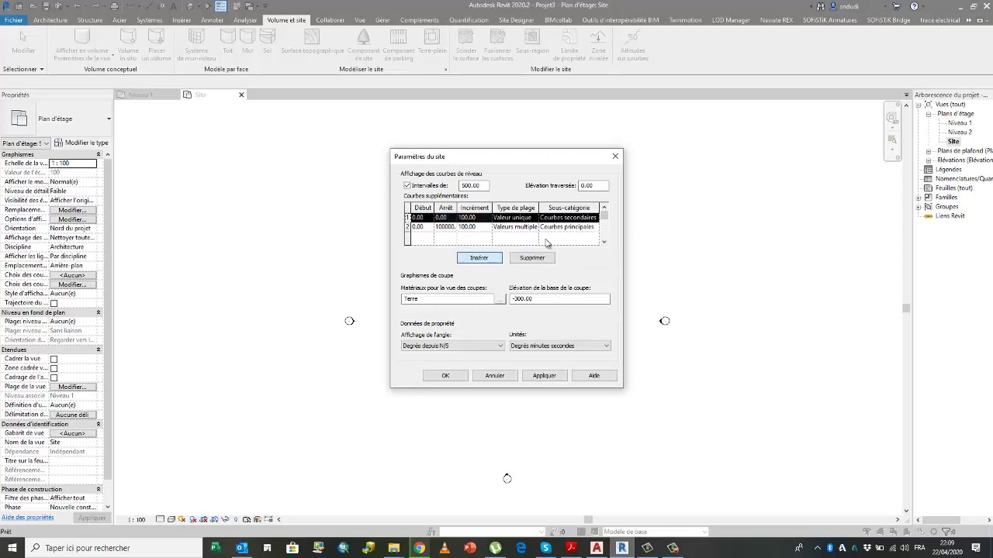
left_click(485, 228)
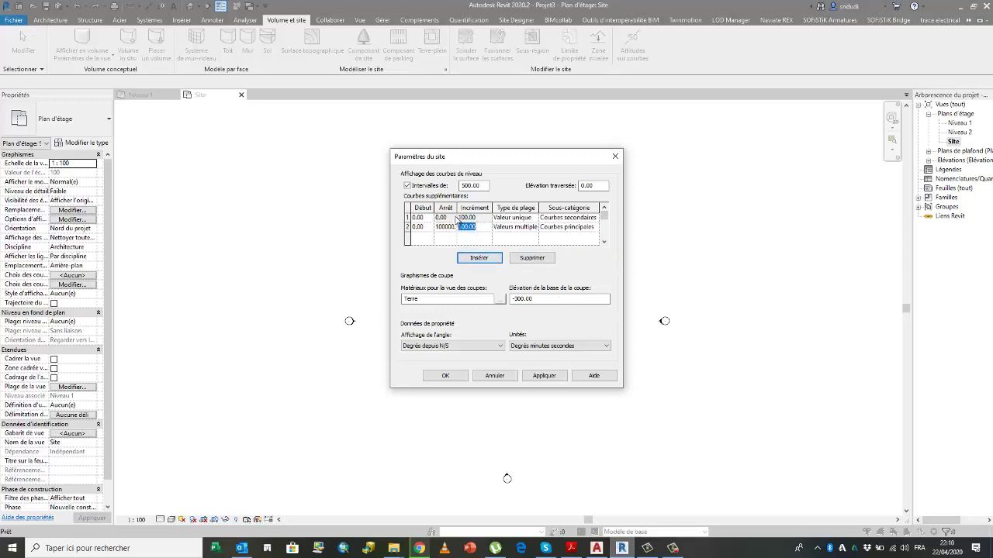
type("50")
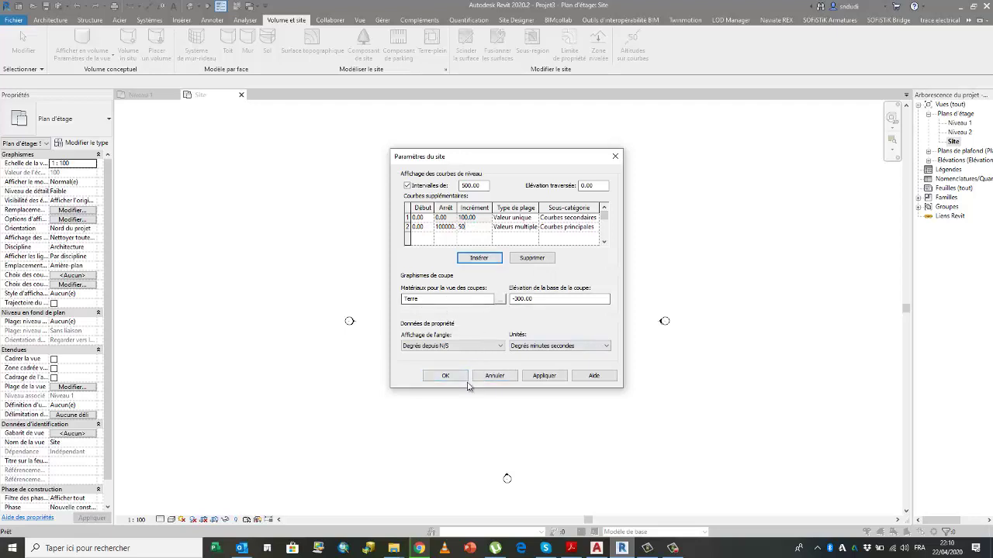
left_click(450, 377)
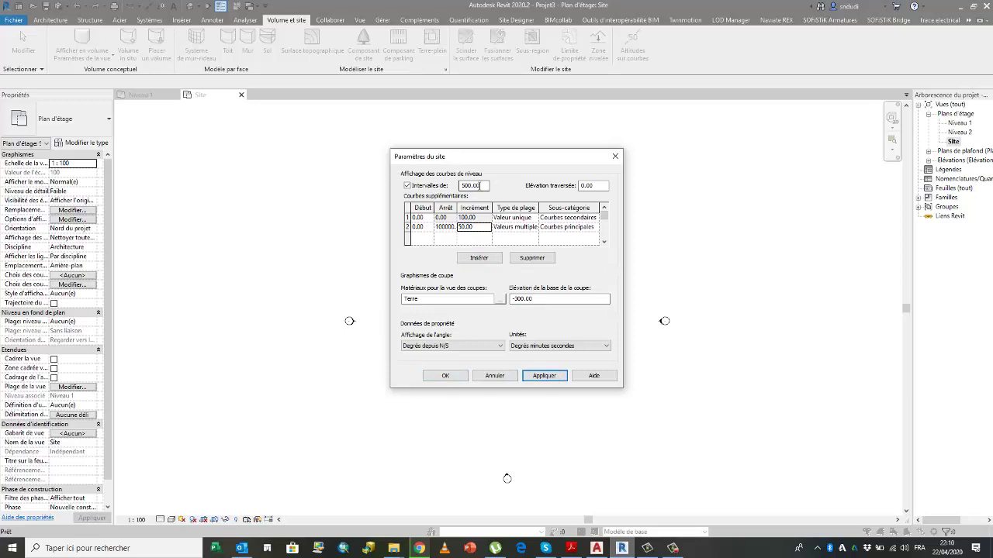
Set the site contour interval to 1000 and apply the site settings
left_click_drag(480, 186, 448, 191)
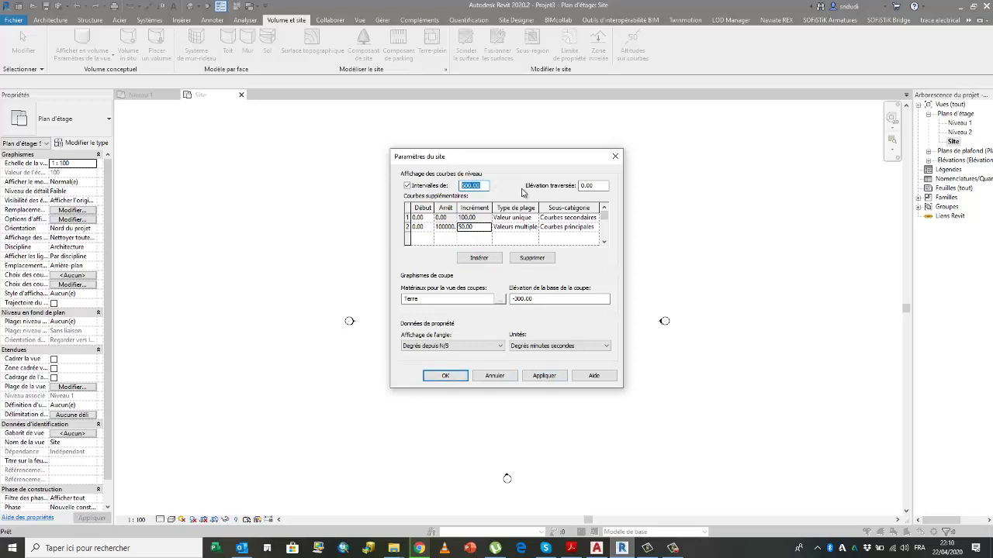
type("10")
left_click(446, 375)
scroll(525, 334, "up", 3)
scroll(543, 326, "down", 2)
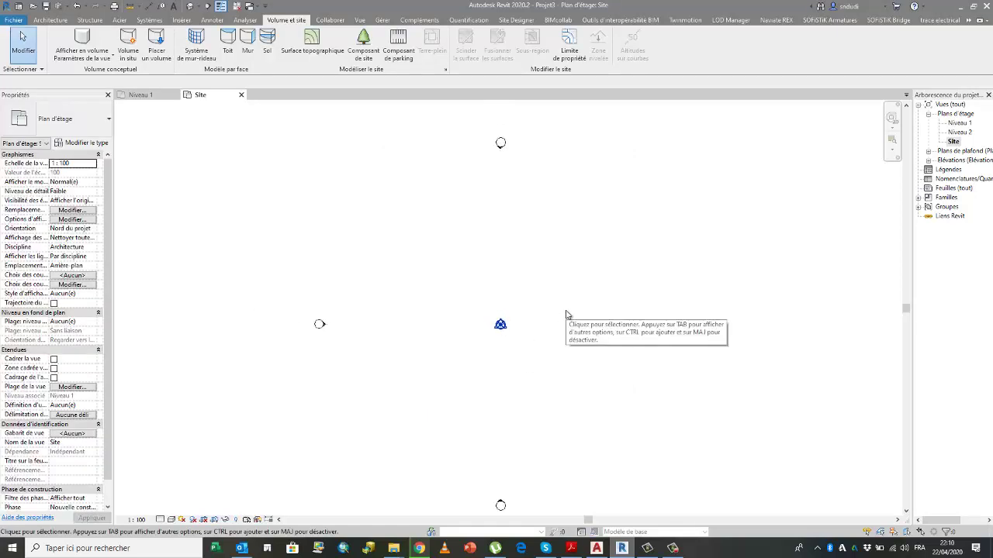
Start a toposurface and place the first points at elevations 0 and -10
left_click(311, 42)
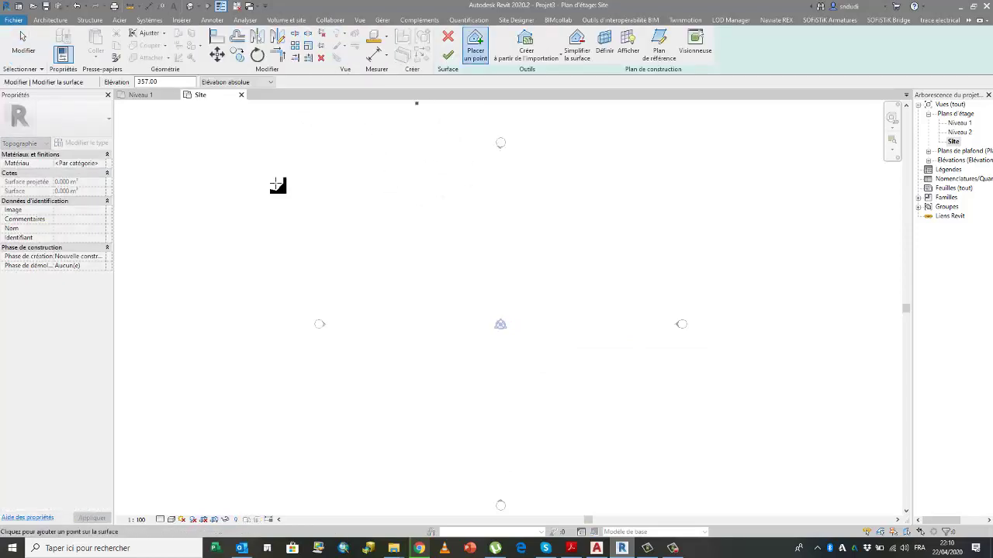
double_click(135, 81)
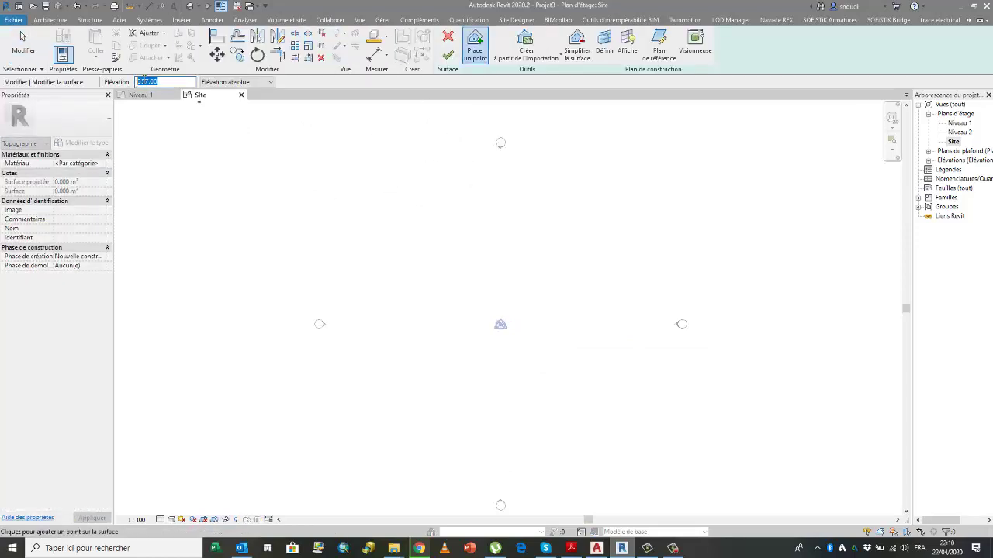
type("0")
left_click(345, 179)
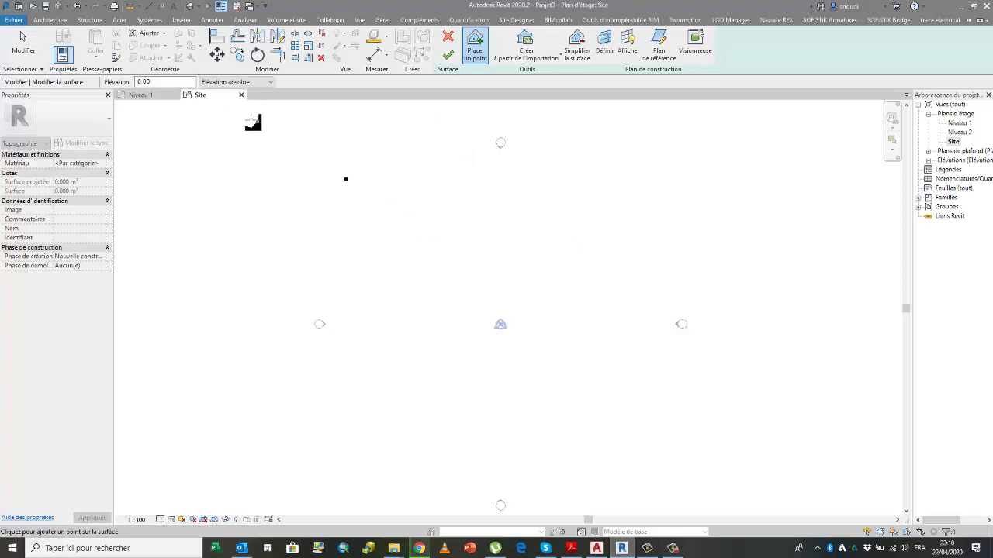
double_click(136, 82)
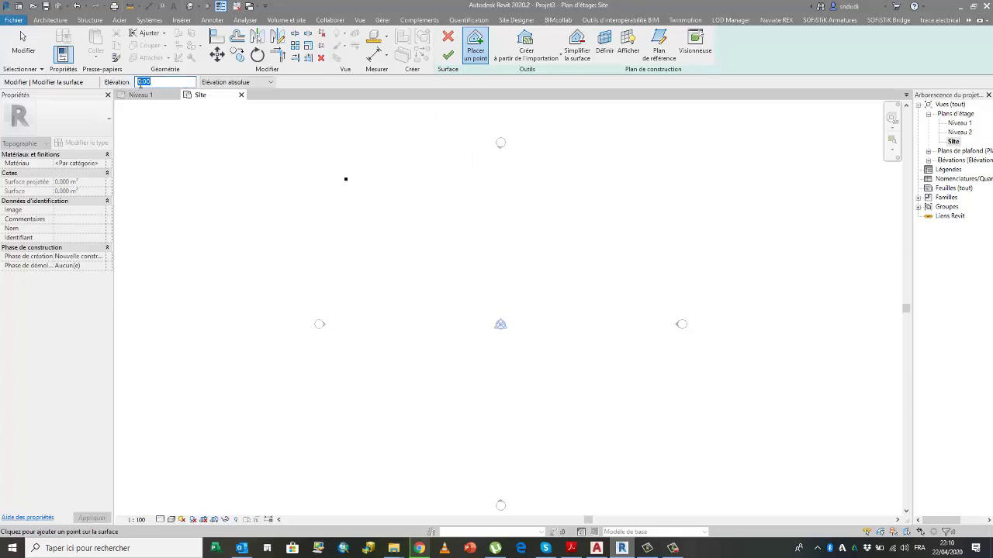
type("-10")
left_click(648, 183)
left_click(267, 103)
Place further topography points at elevations 0, 310, 375 and 412
double_click(177, 81)
type("0")
left_click(384, 304)
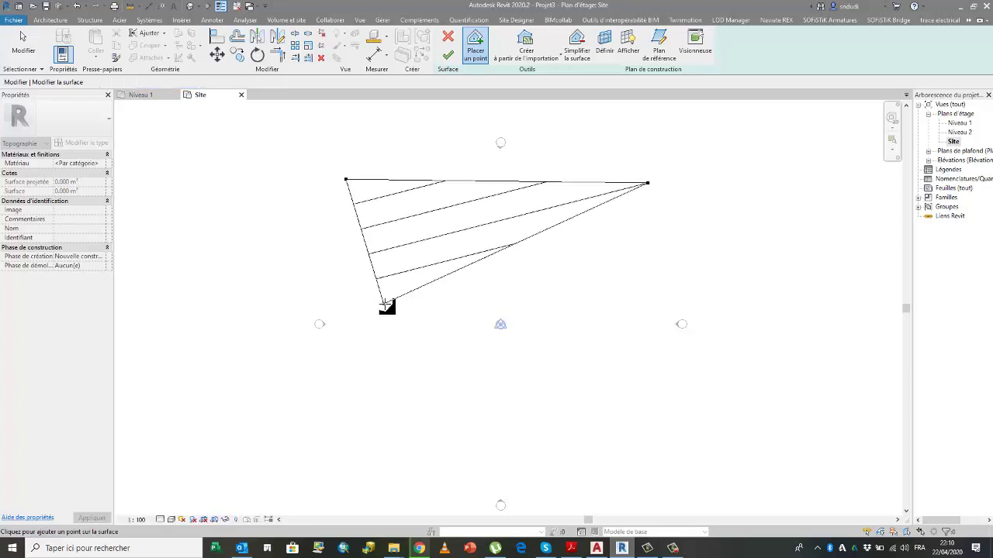
double_click(172, 82)
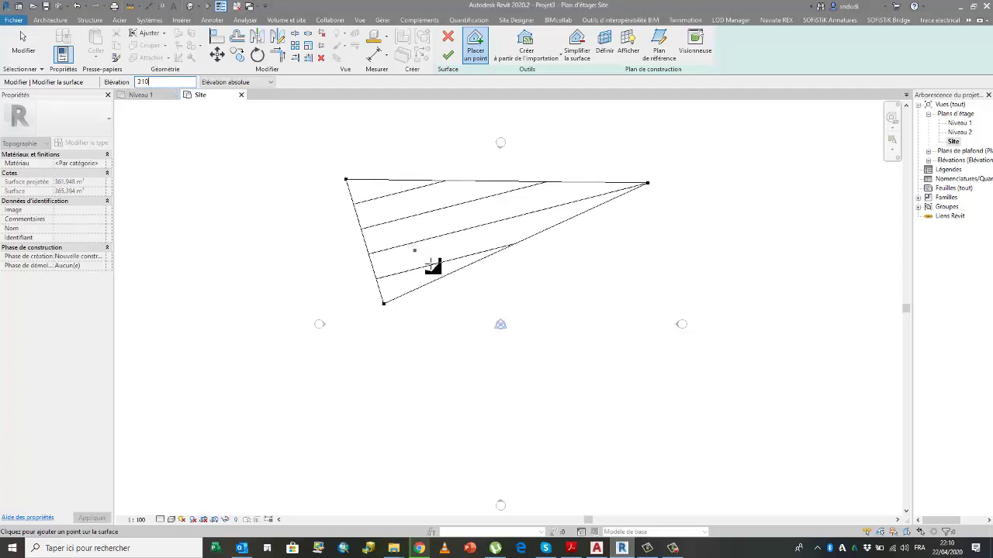
left_click(543, 295)
left_click(115, 86)
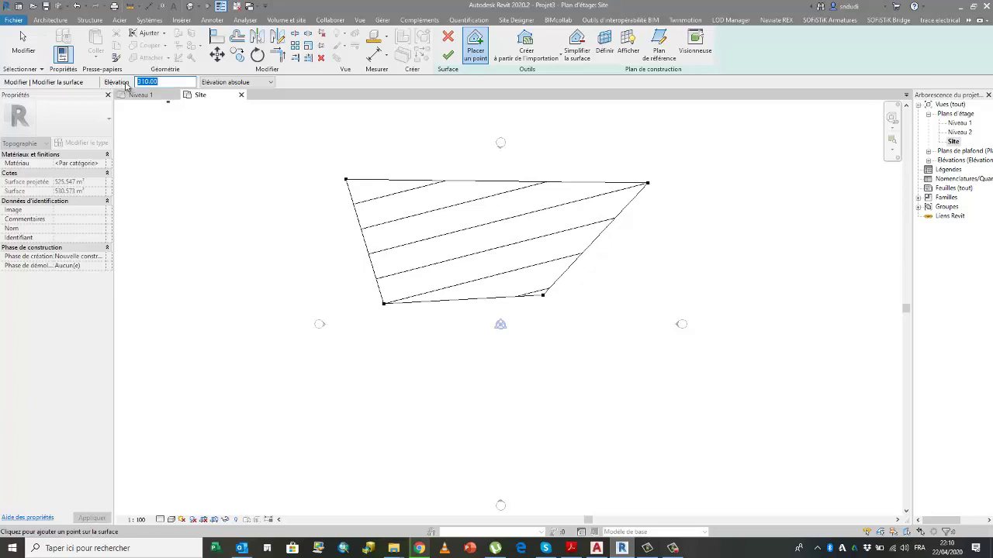
left_click(655, 302)
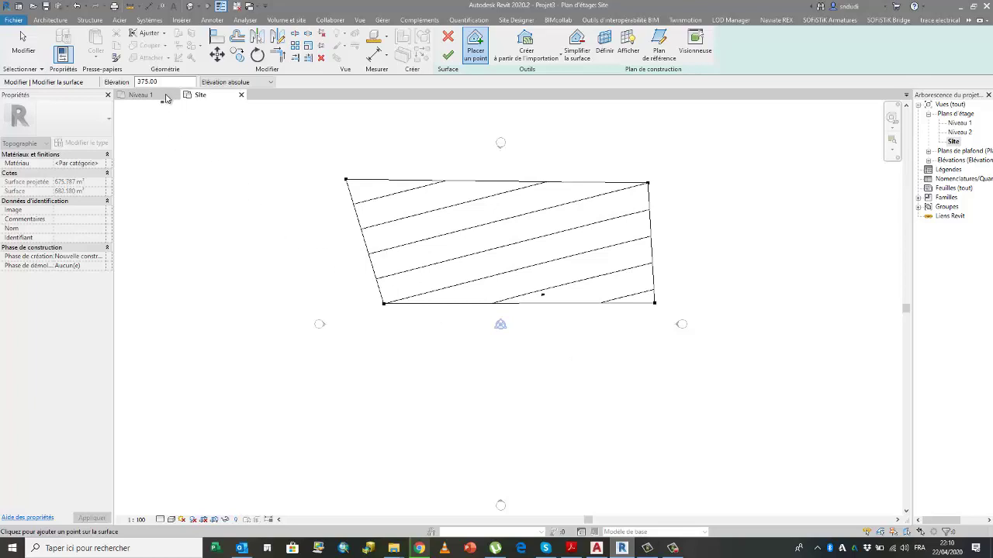
left_click(168, 82)
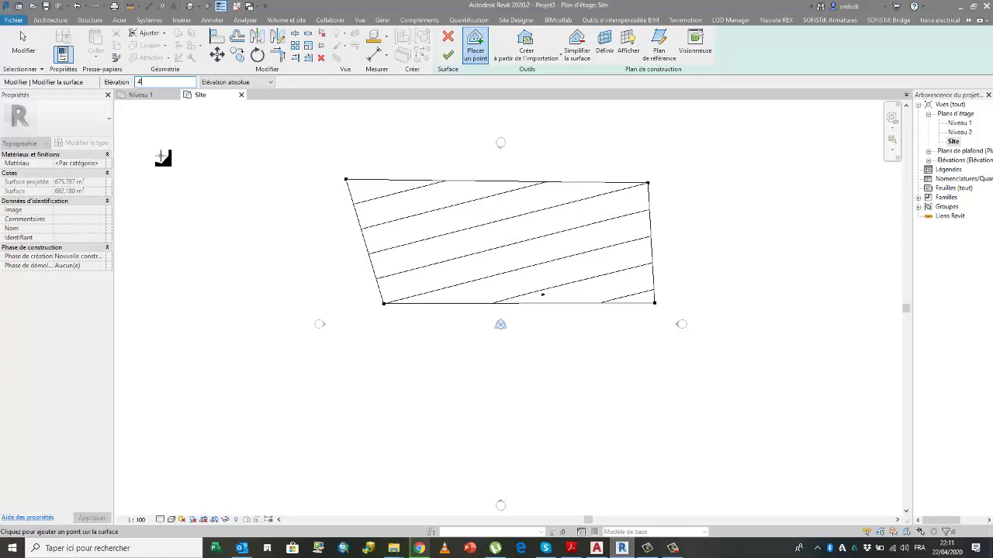
left_click(342, 383)
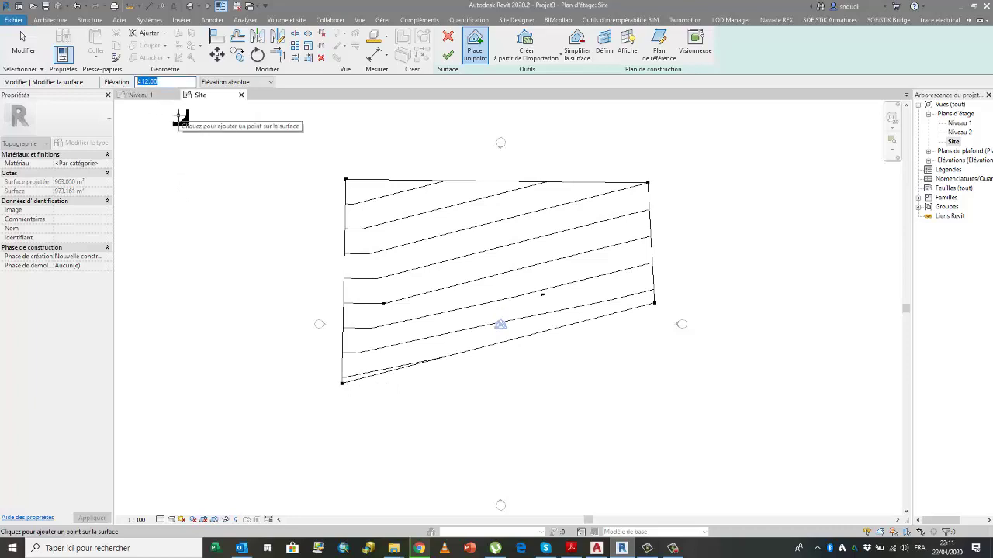
Add points at elevations 525, 430 and 620 toward the lower right
left_click(440, 330)
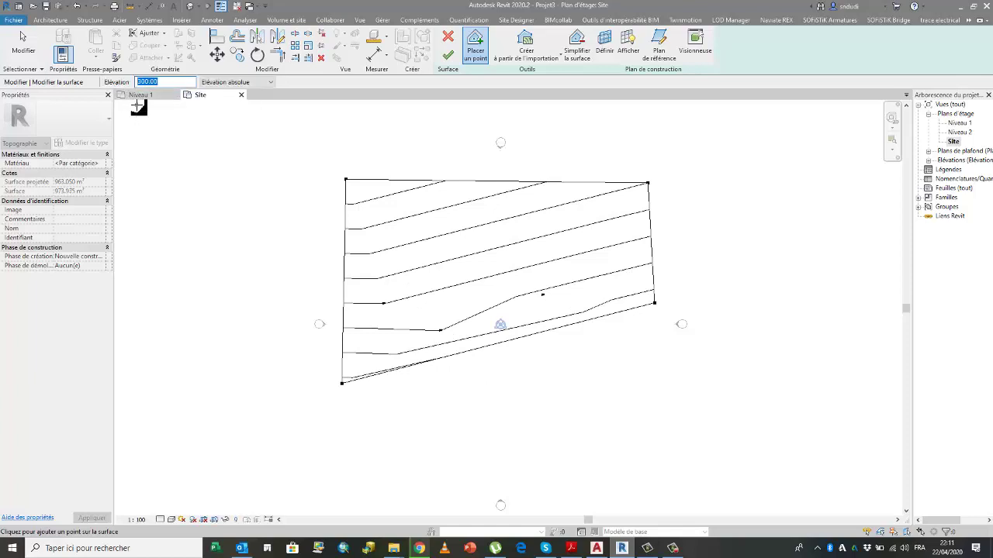
type("525")
left_click(510, 396)
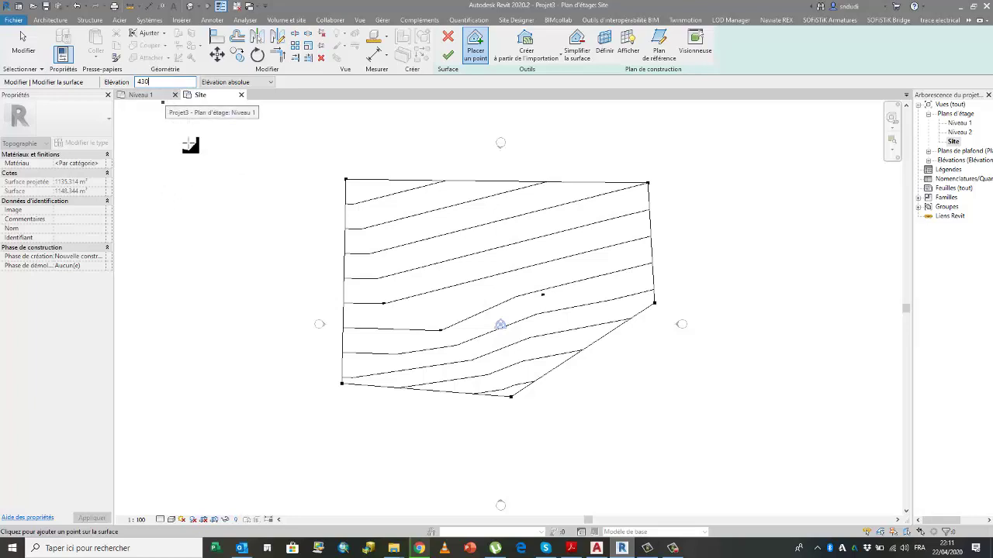
left_click(391, 481)
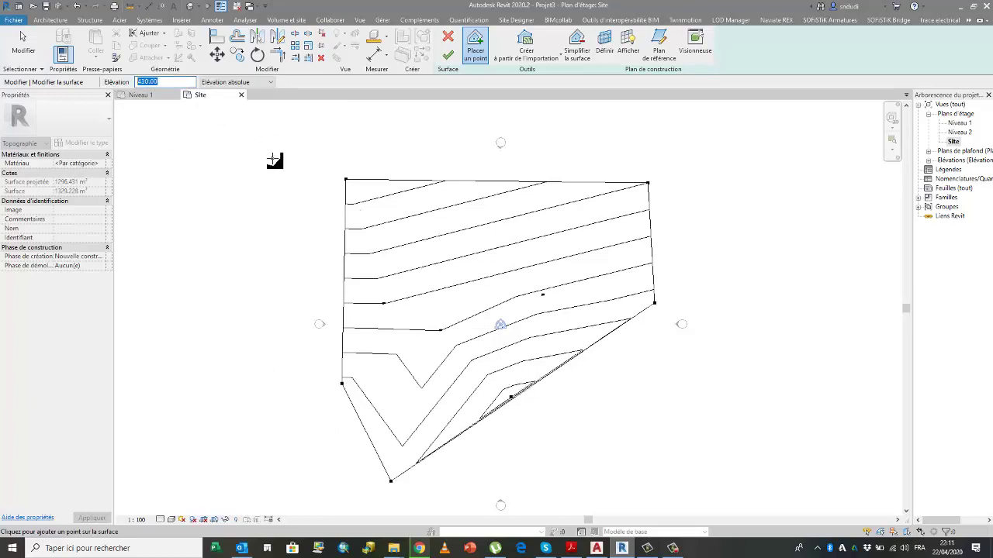
left_click(665, 431)
type("0")
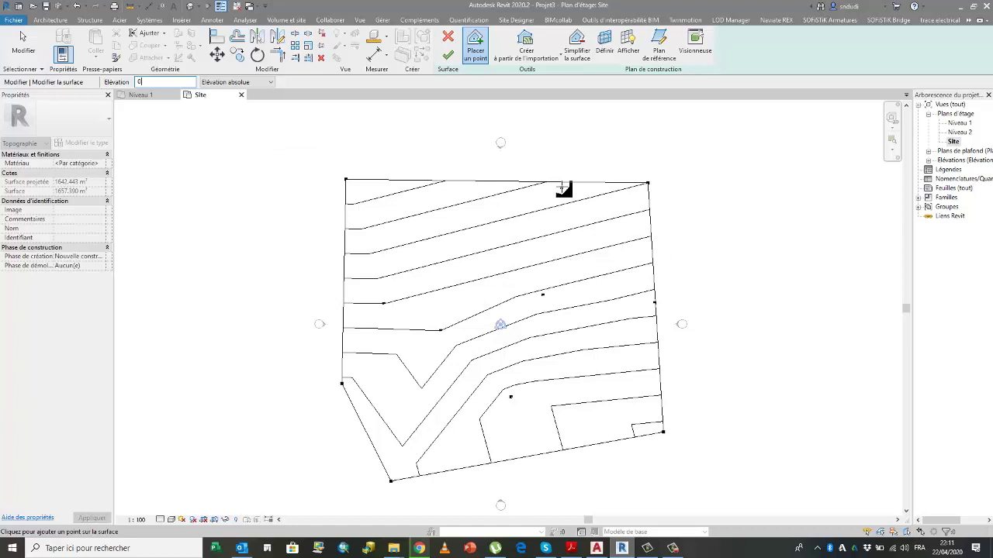
Place a column of zero-elevation points down the right side to the bottom edge
left_click(563, 183)
left_click(563, 218)
left_click(565, 256)
left_click(570, 295)
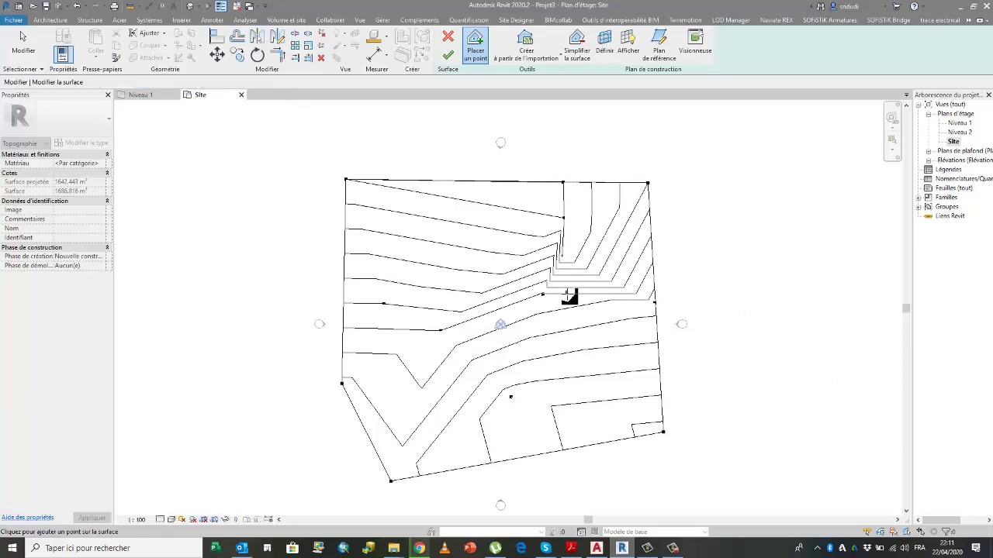
left_click(572, 338)
left_click(581, 377)
left_click(574, 405)
left_click(578, 436)
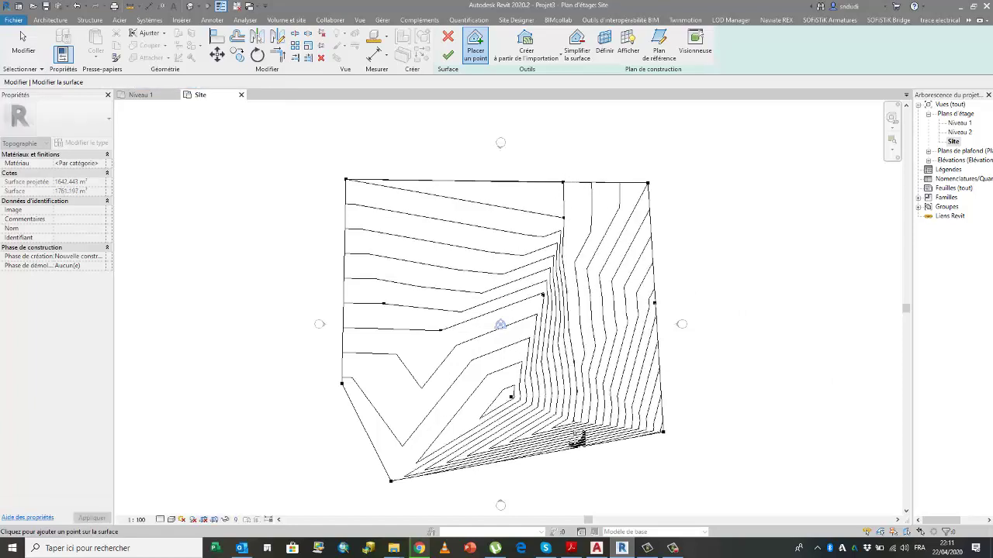
left_click(574, 447)
Add a second column of points farther right plus boundary points, then finish the surface
left_click(619, 183)
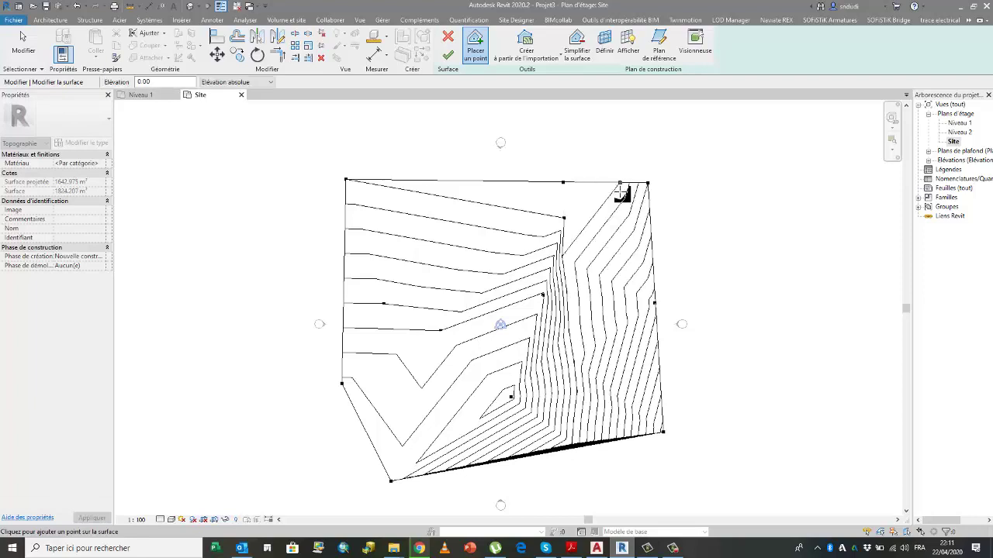
left_click(621, 217)
left_click(625, 259)
left_click(624, 295)
left_click(625, 353)
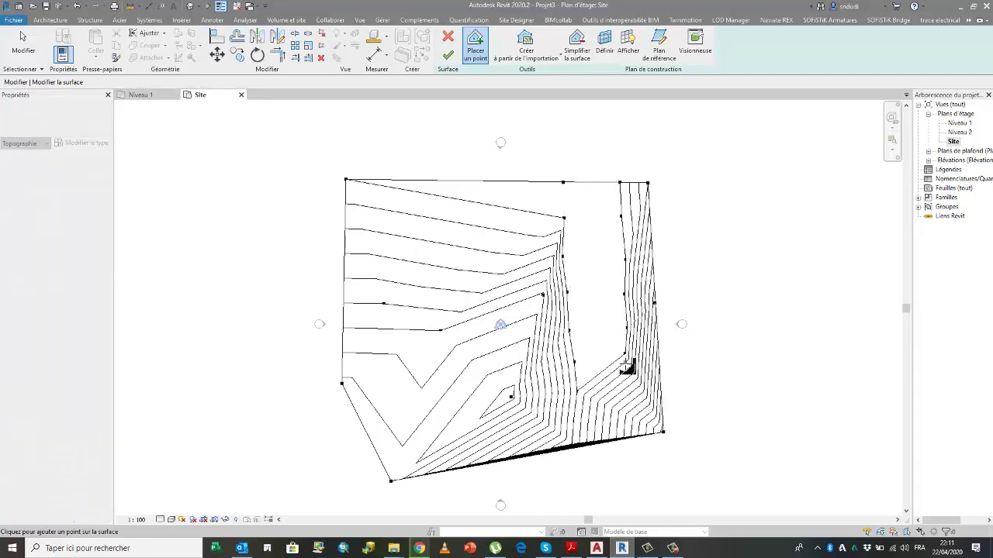
left_click(622, 396)
left_click(627, 425)
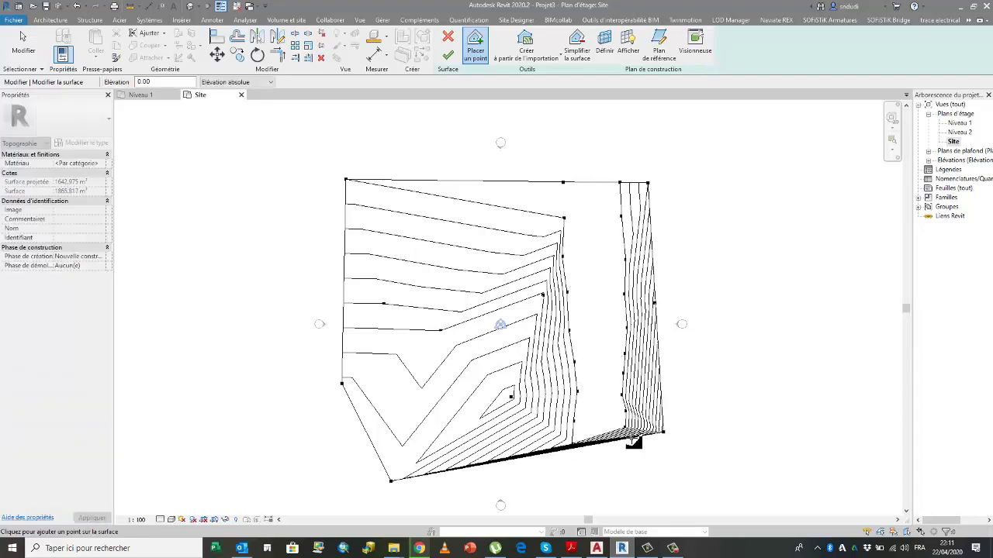
left_click(630, 439)
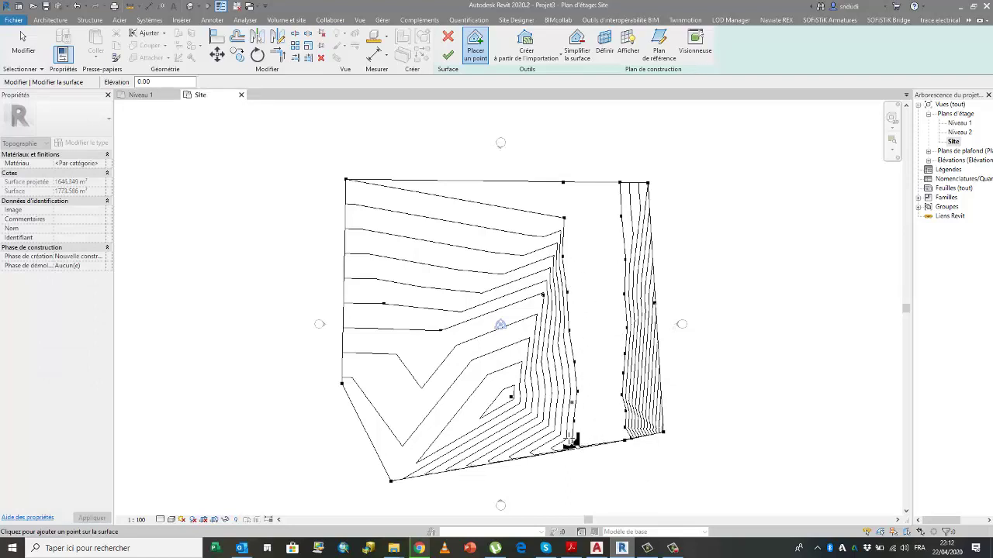
left_click(572, 448)
left_click(563, 197)
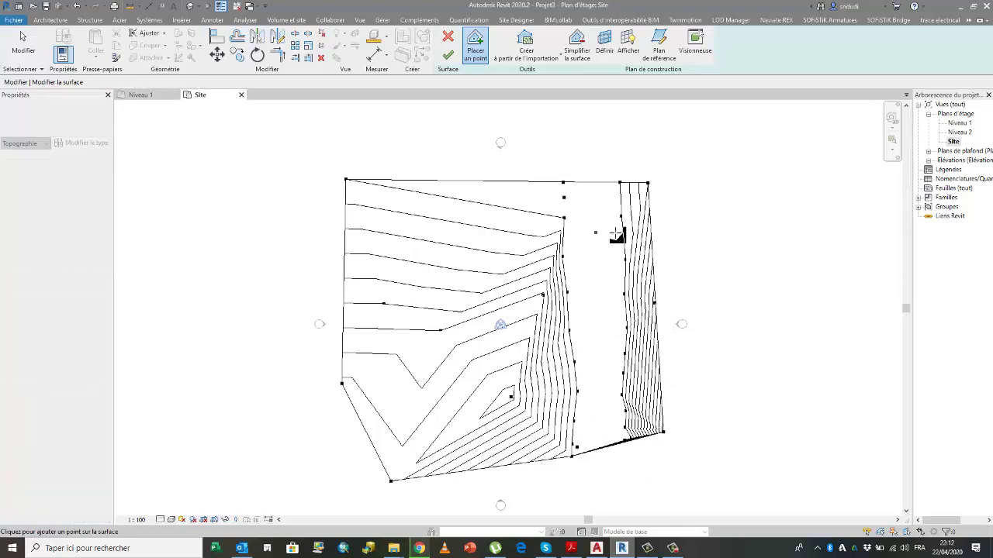
left_click(446, 59)
scroll(589, 279, "up", 1)
scroll(590, 280, "down", 3)
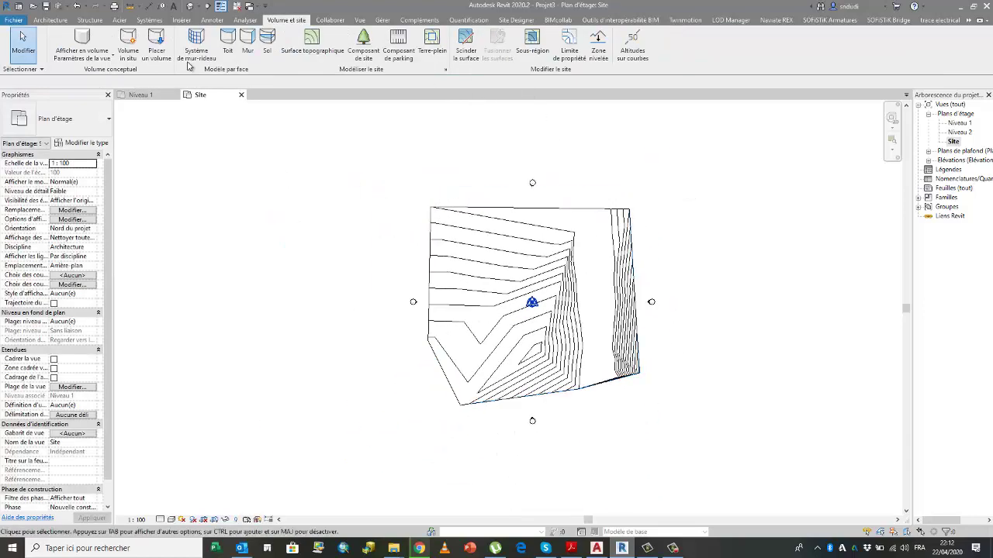
Open the default 3D view and show the terrain at Fine detail in Realistic style
left_click(192, 7)
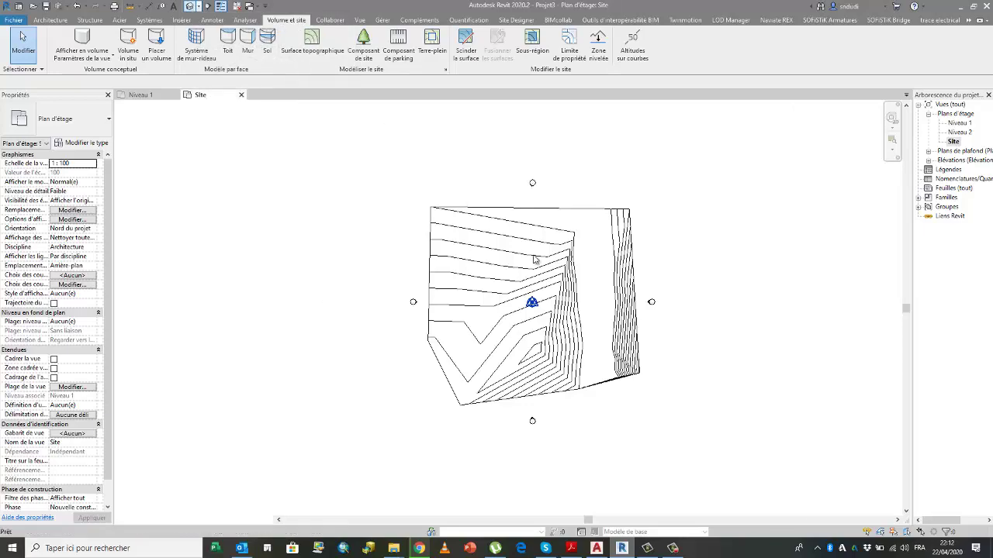
scroll(651, 406, "down", 1)
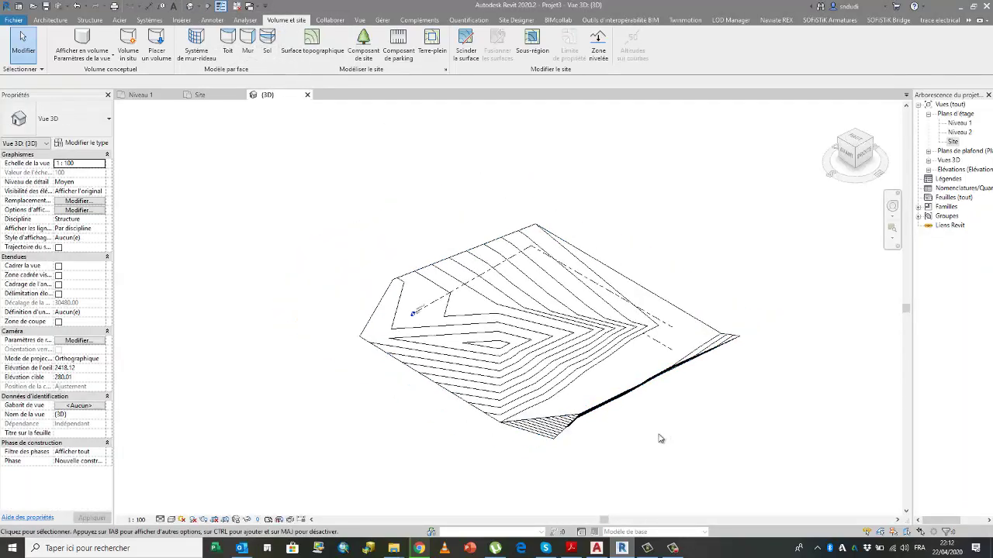
mouse_move(664, 428)
middle_mouse_down("shift")
mouse_move(535, 454)
mouse_move(483, 441)
mouse_move(532, 398)
mouse_move(579, 401)
mouse_move(376, 358)
middle_mouse_up("shift")
left_click(159, 520)
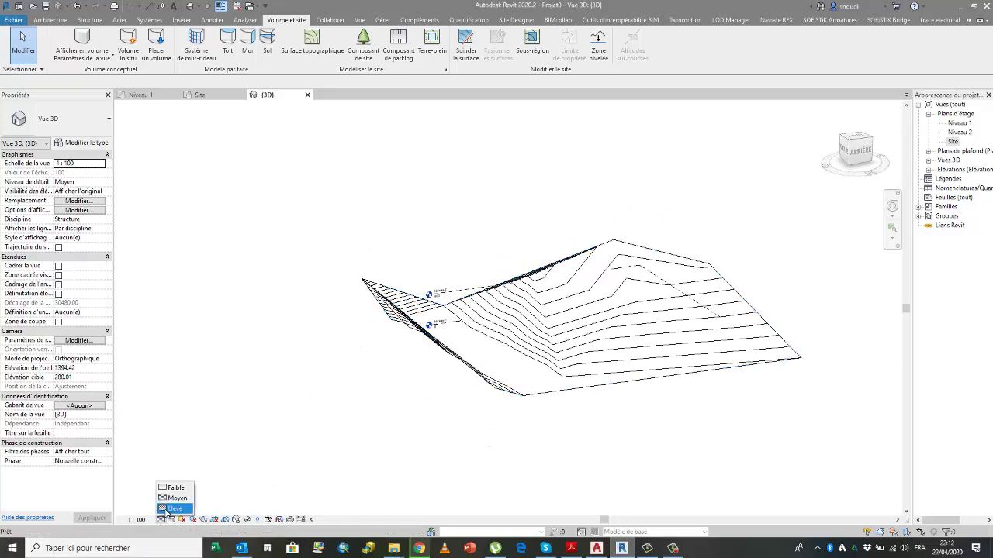
left_click(175, 512)
left_click(170, 520)
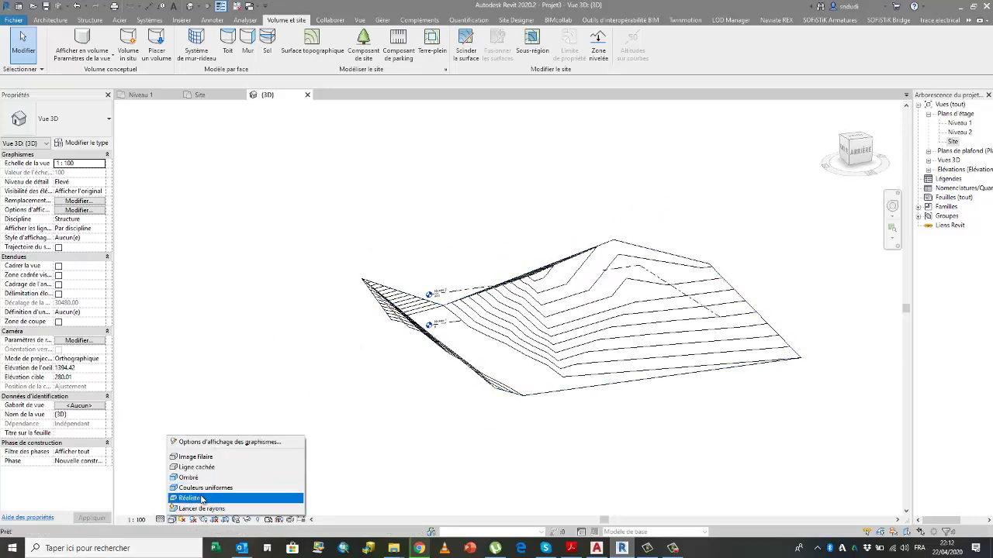
left_click(190, 498)
Orbit the dark brown terrain to inspect it from a higher viewpoint
middle_click_drag(548, 481, 489, 354, "shift")
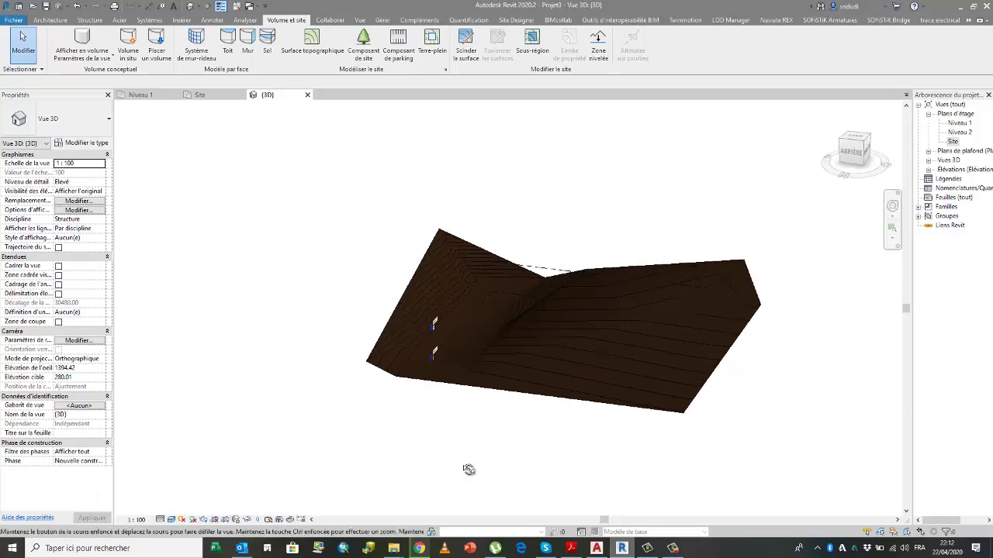
scroll(490, 347, "up", 5)
scroll(515, 373, "down", 2)
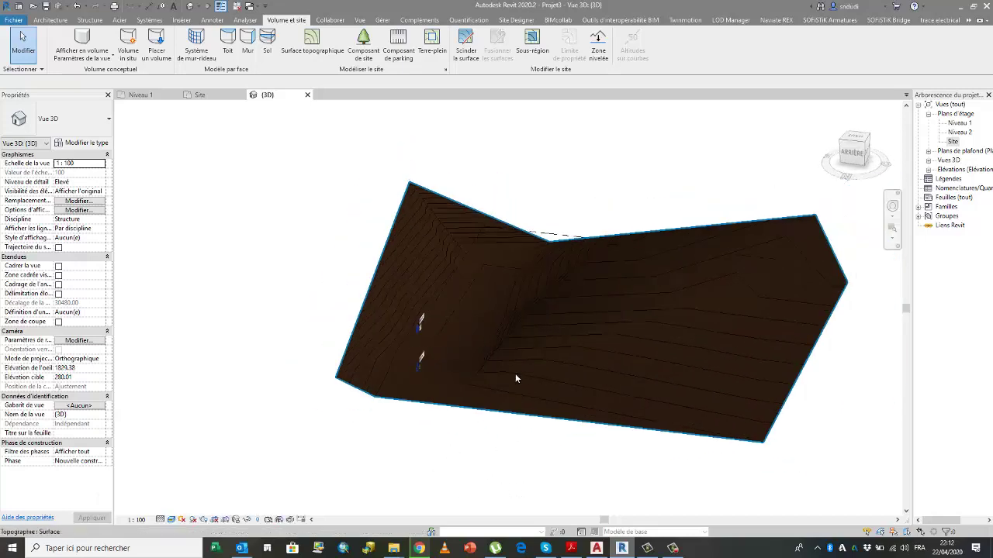
scroll(516, 363, "up", 2)
scroll(474, 386, "down", 2)
mouse_move(475, 385)
middle_mouse_down("shift")
mouse_move(550, 416)
mouse_move(633, 416)
mouse_move(512, 399)
mouse_move(507, 341)
mouse_move(489, 414)
mouse_move(469, 247)
middle_mouse_up("shift")
mouse_move(470, 344)
middle_mouse_down("shift")
mouse_move(523, 395)
mouse_move(498, 353)
mouse_move(575, 369)
mouse_move(649, 408)
mouse_move(712, 369)
mouse_move(623, 332)
middle_mouse_up("shift")
scroll(625, 326, "up", 2)
Return to the Site plan and zoom to view the toposurface contours from above
left_click(199, 94)
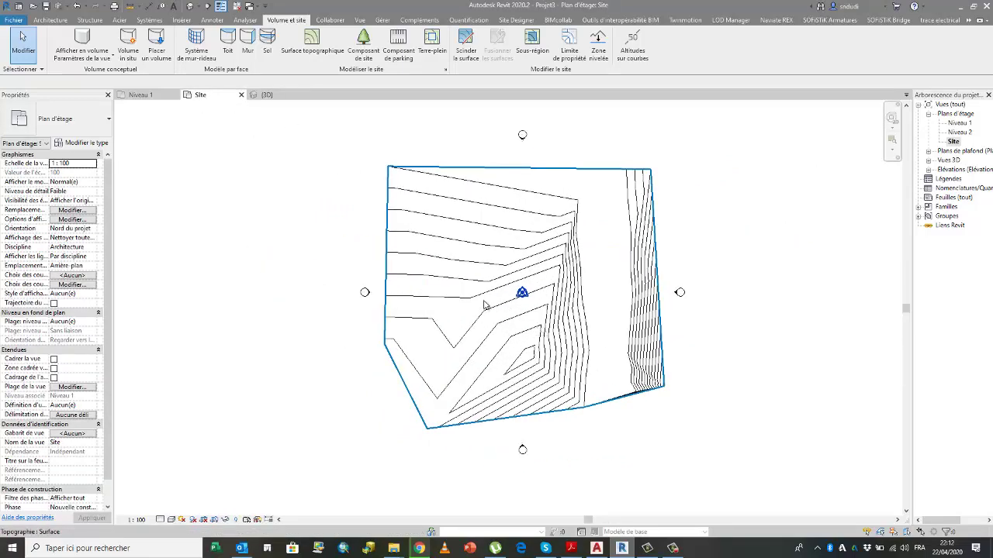
scroll(496, 306, "up", 1)
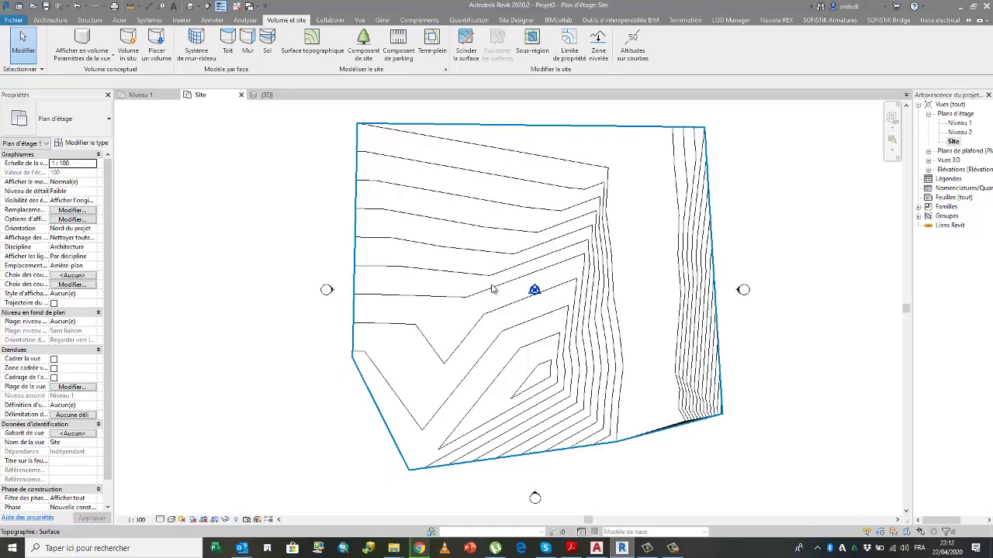
scroll(425, 301, "down", 1)
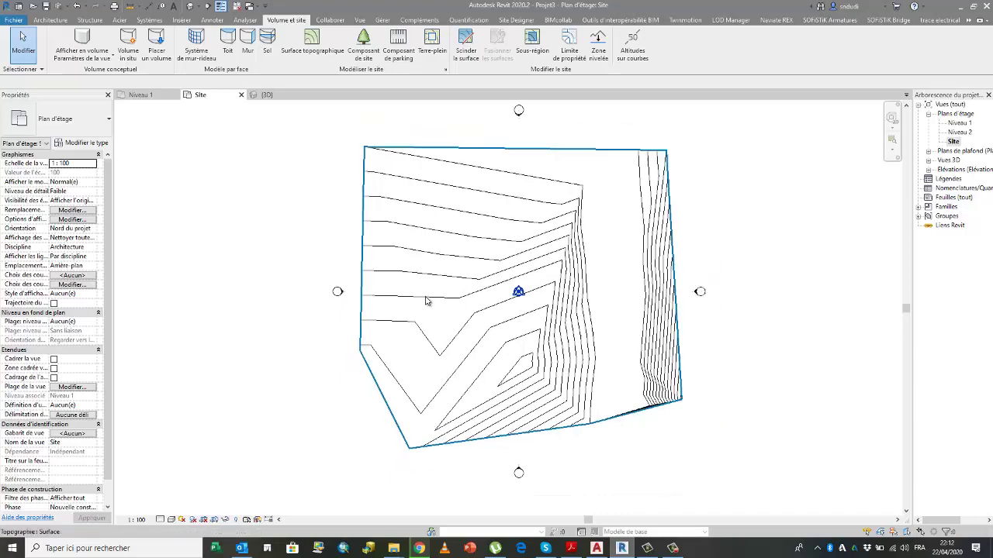
Sketch a stepped property line outline with a notch and an angled closing edge
left_click(579, 41)
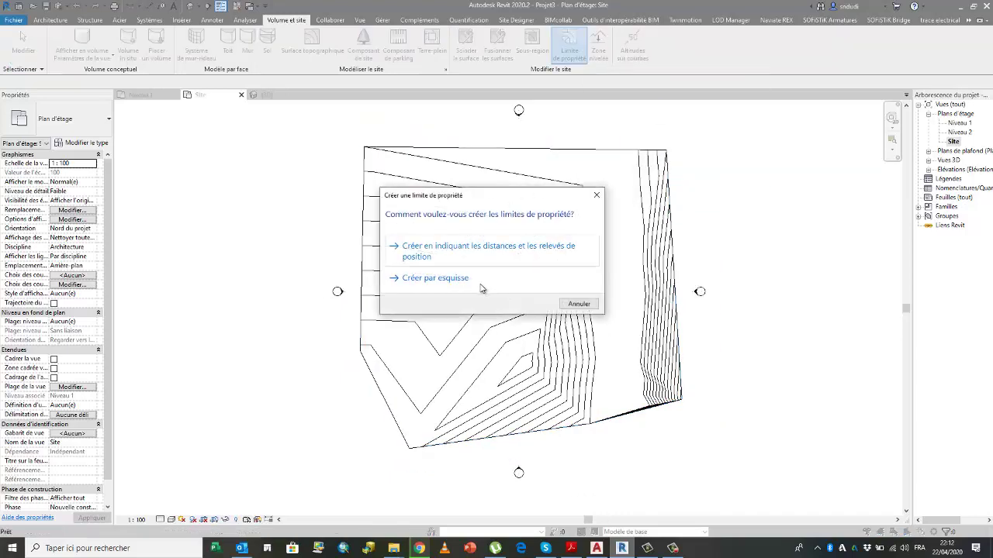
left_click(477, 281)
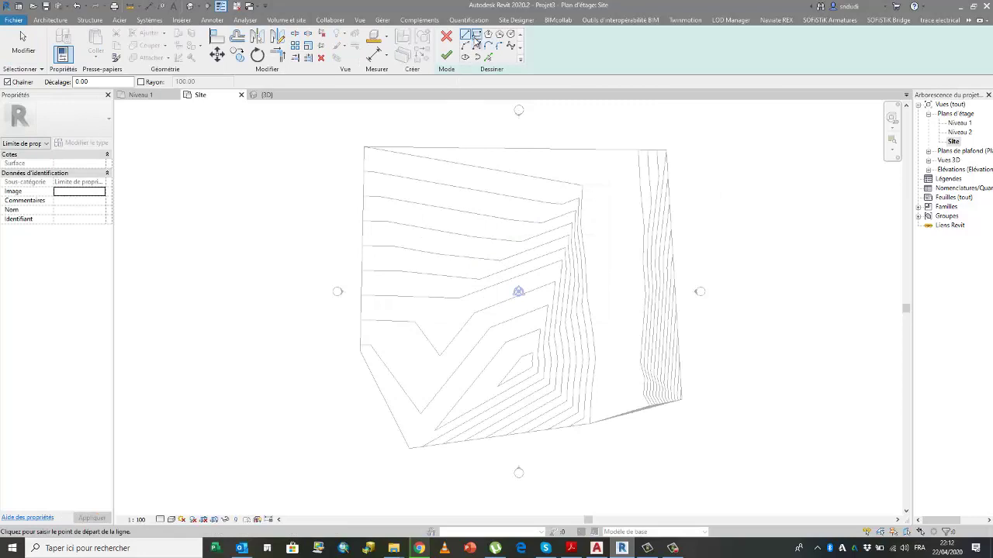
left_click(476, 35)
scroll(423, 268, "up", 1)
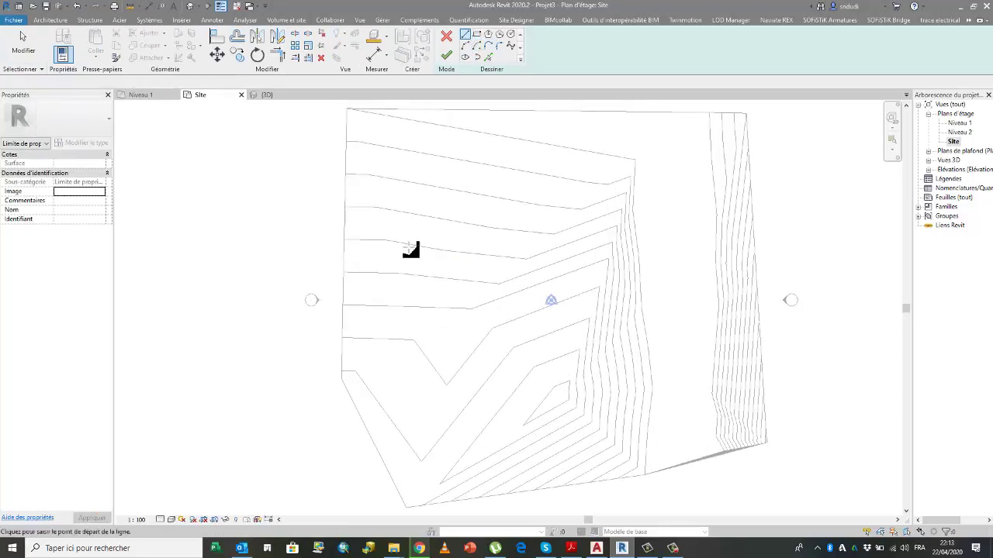
left_click(391, 211)
left_click(515, 246)
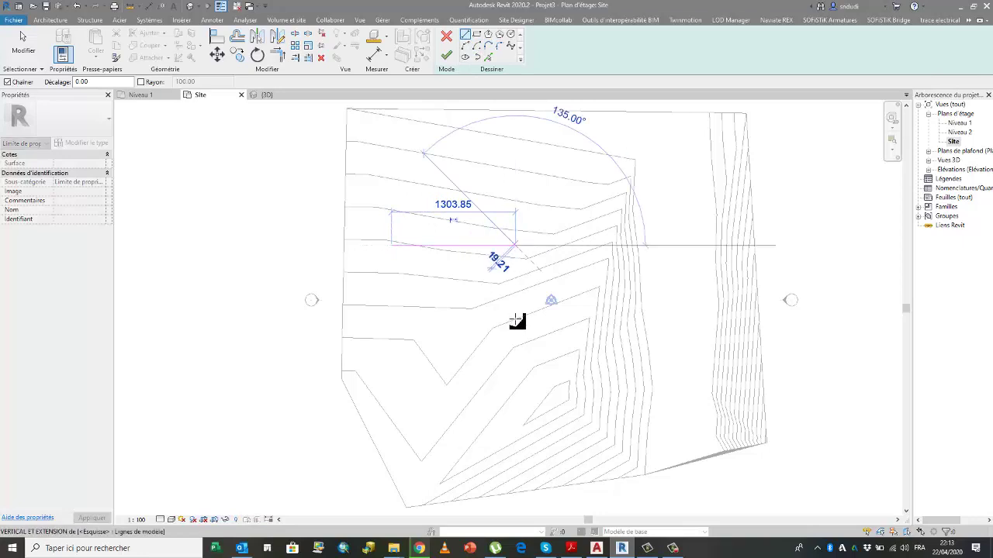
left_click(515, 340)
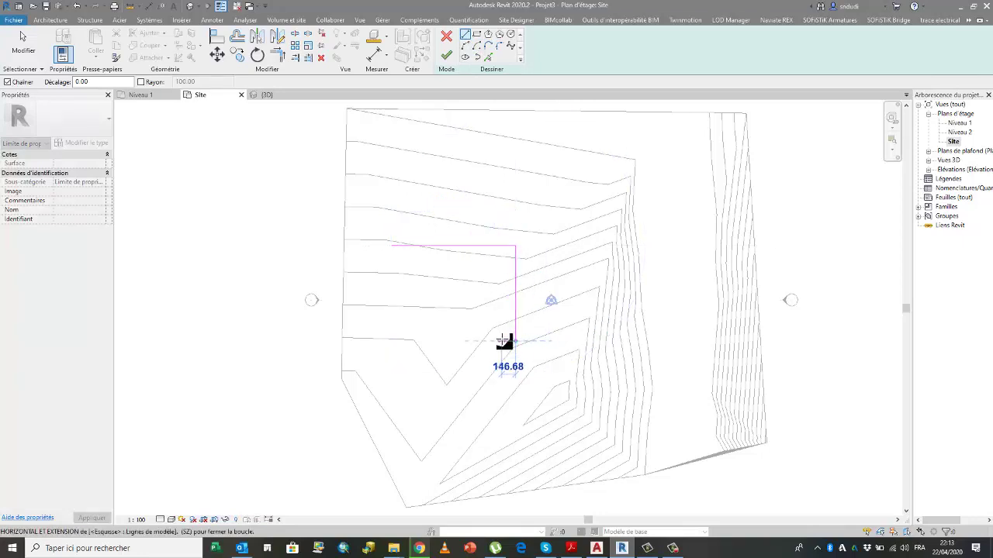
left_click(466, 340)
left_click(465, 395)
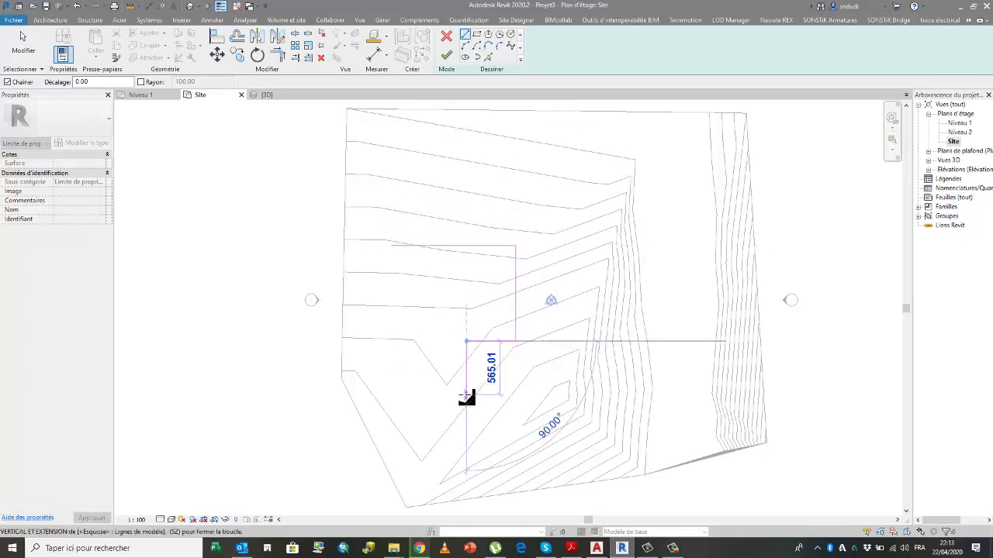
left_click(403, 395)
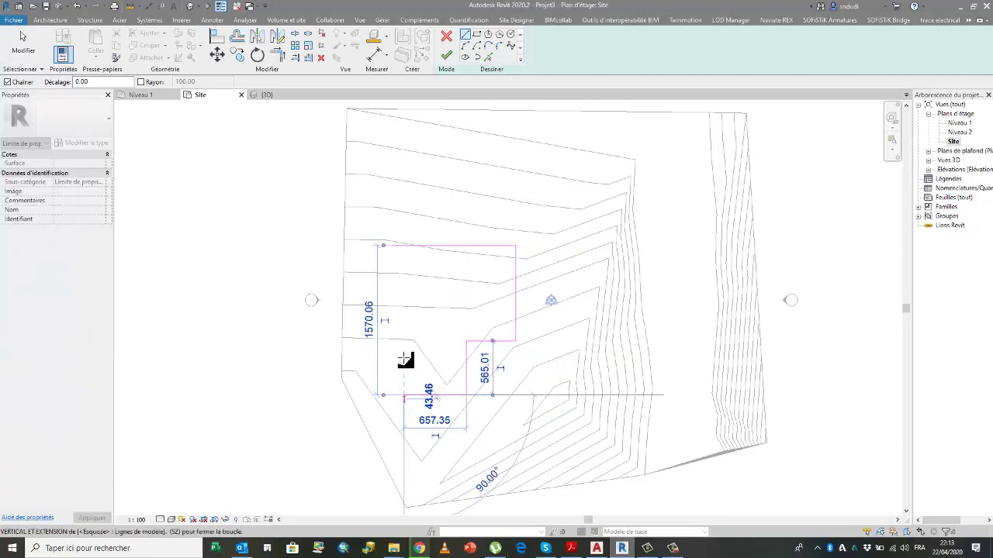
left_click(404, 295)
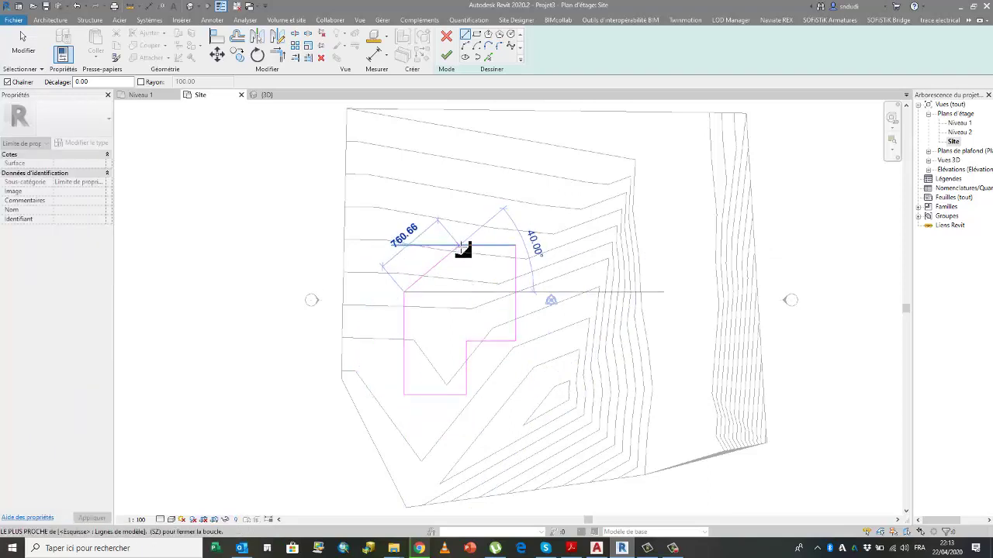
left_click(463, 249)
Finish the property line sketch and deselect the new property line
left_click(22, 36)
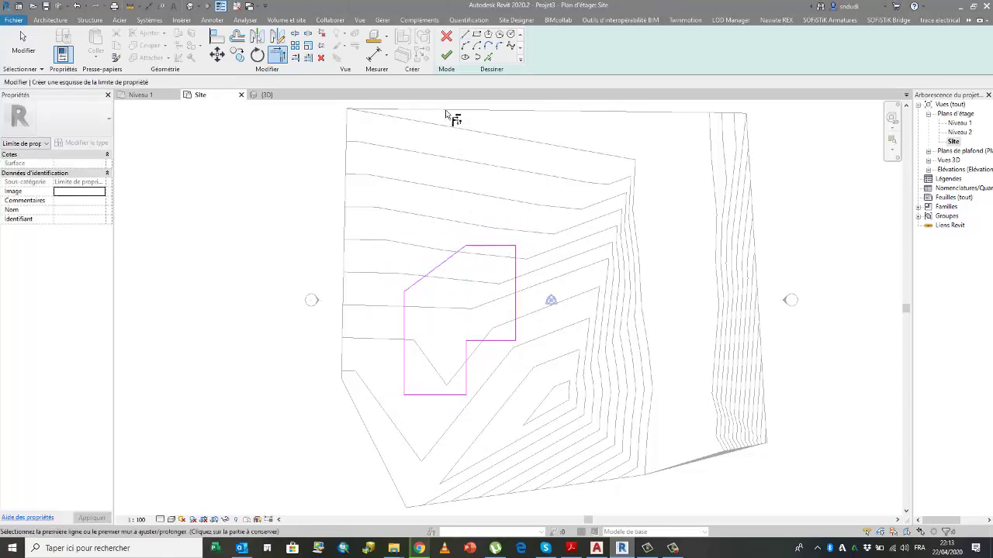
left_click(447, 55)
scroll(429, 411, "up", 2)
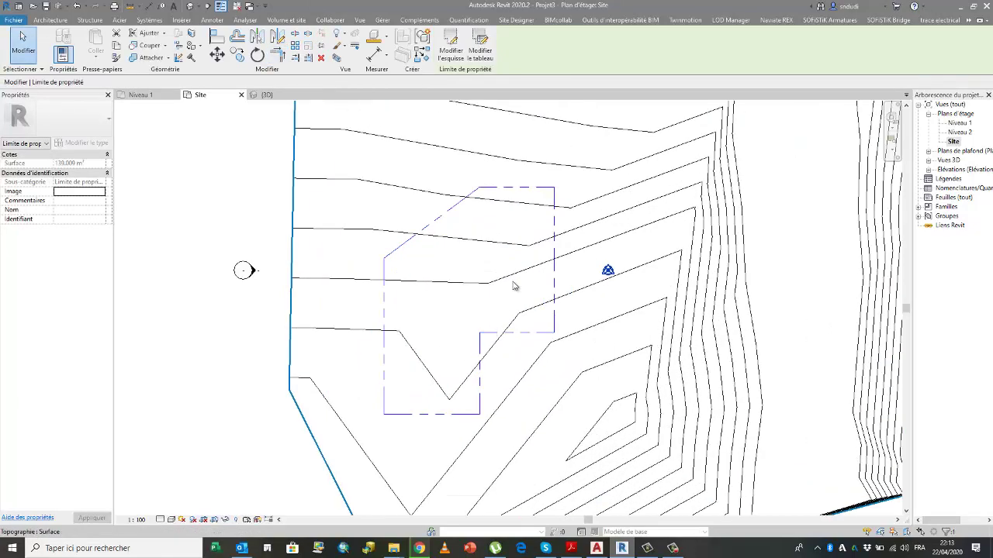
left_click(446, 373)
scroll(517, 291, "down", 1)
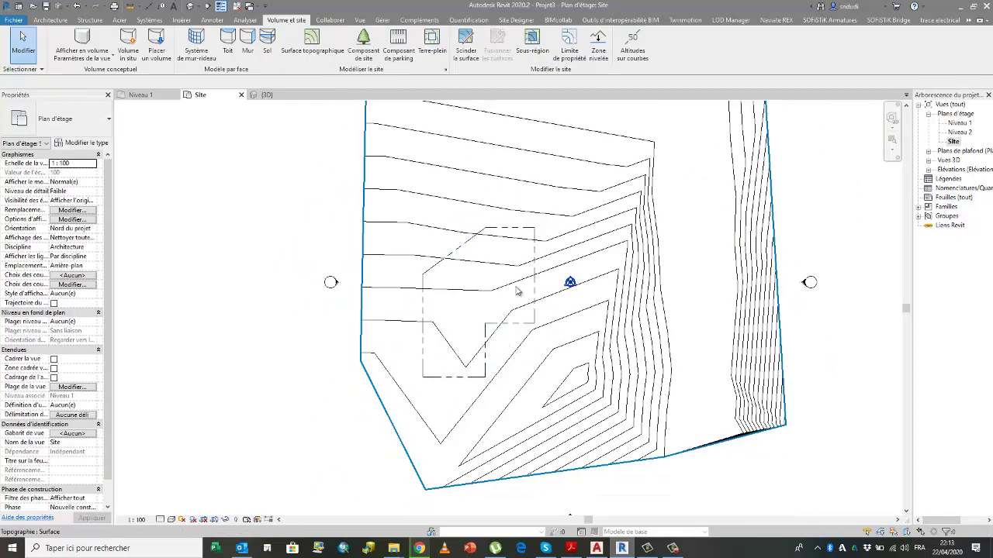
scroll(505, 318, "up", 1)
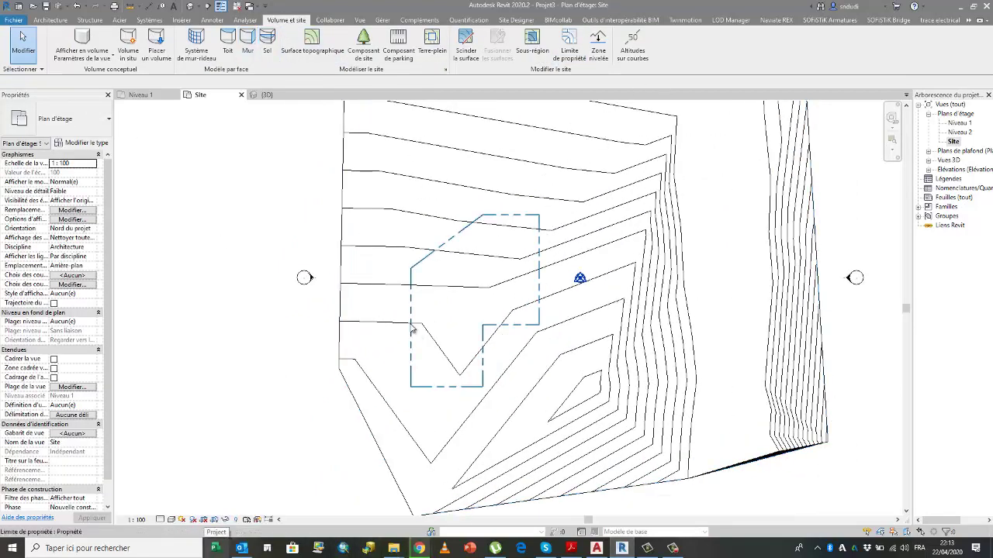
scroll(401, 250, "down", 1)
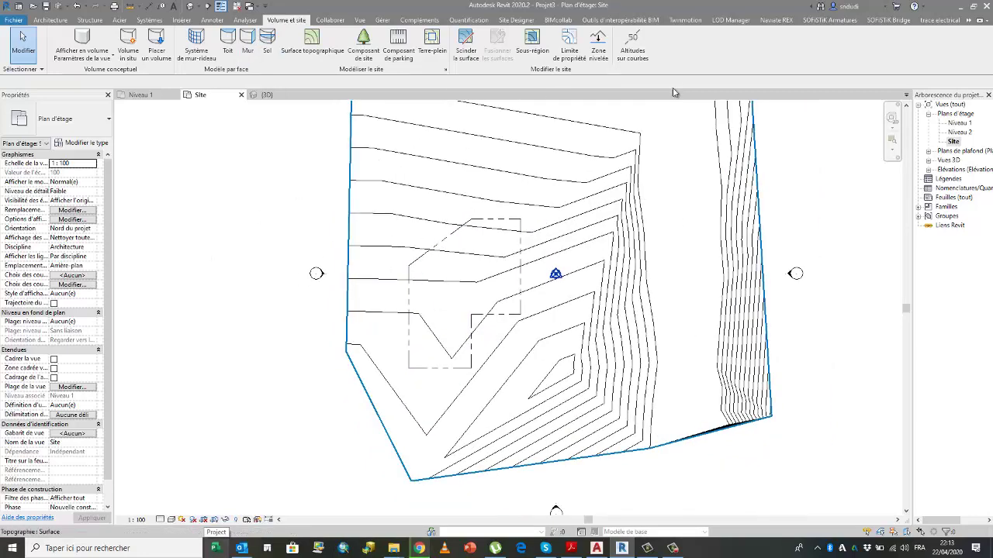
left_click(633, 45)
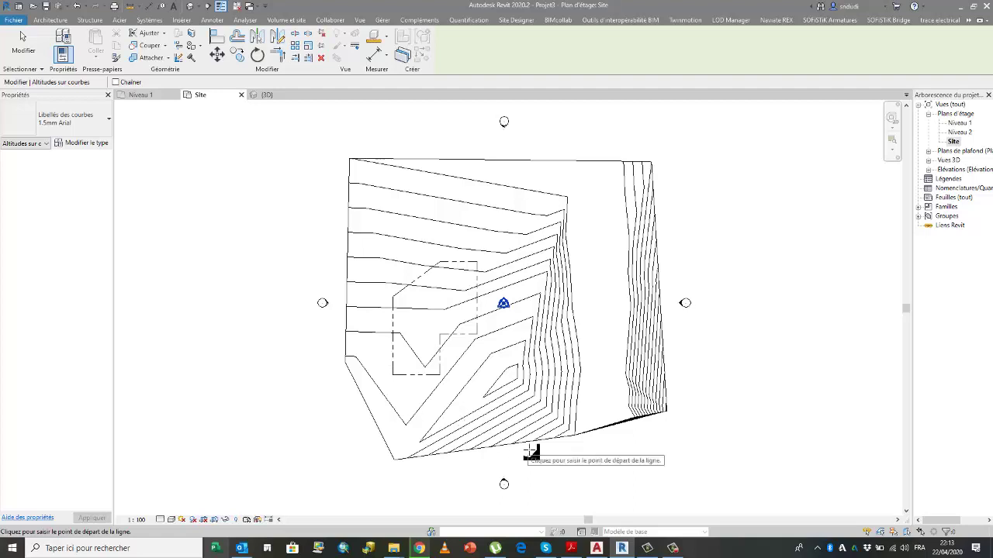
Begin two contour label lines, cancel both, and exit contour labelling
scroll(582, 397, "up", 1)
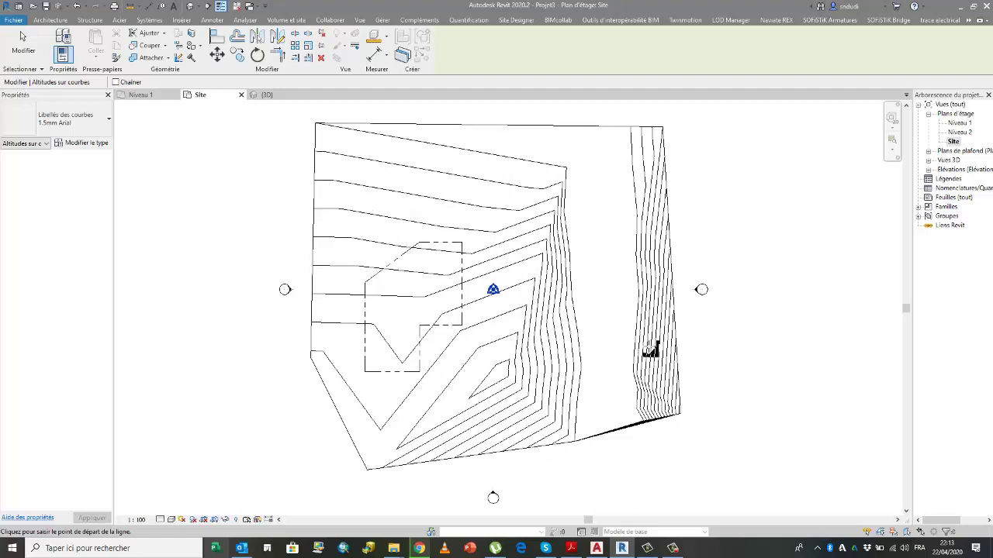
left_click(677, 358)
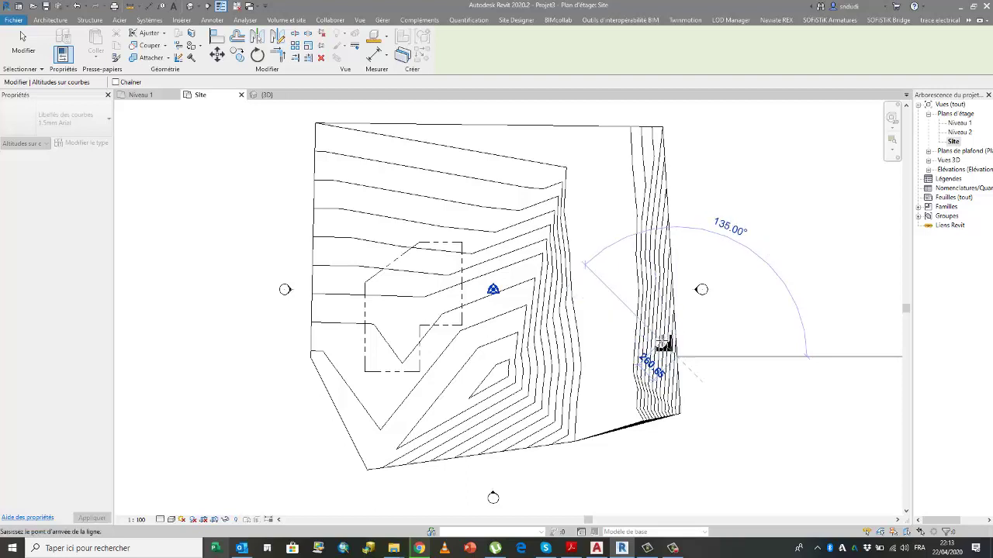
key("Escape")
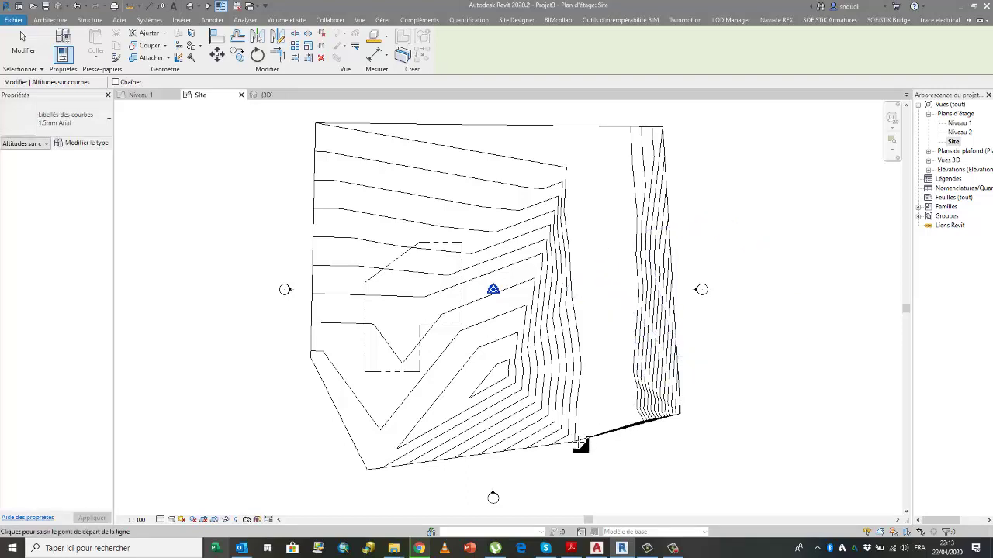
left_click(581, 443)
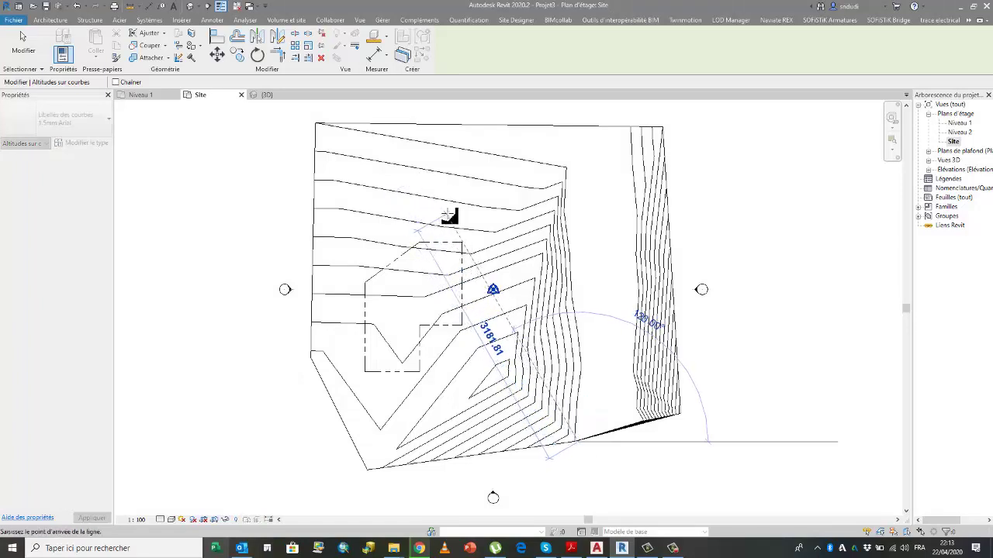
key("Escape")
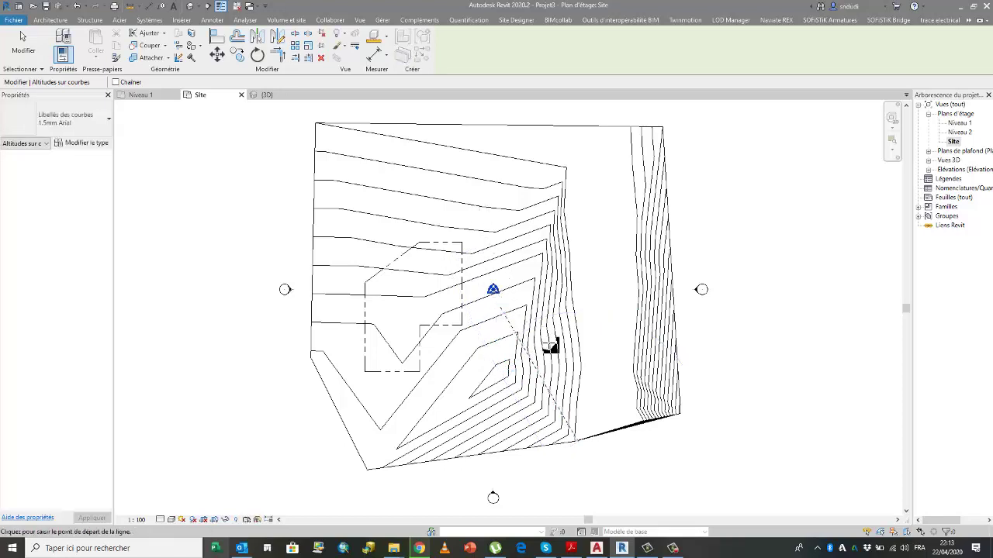
key("Escape")
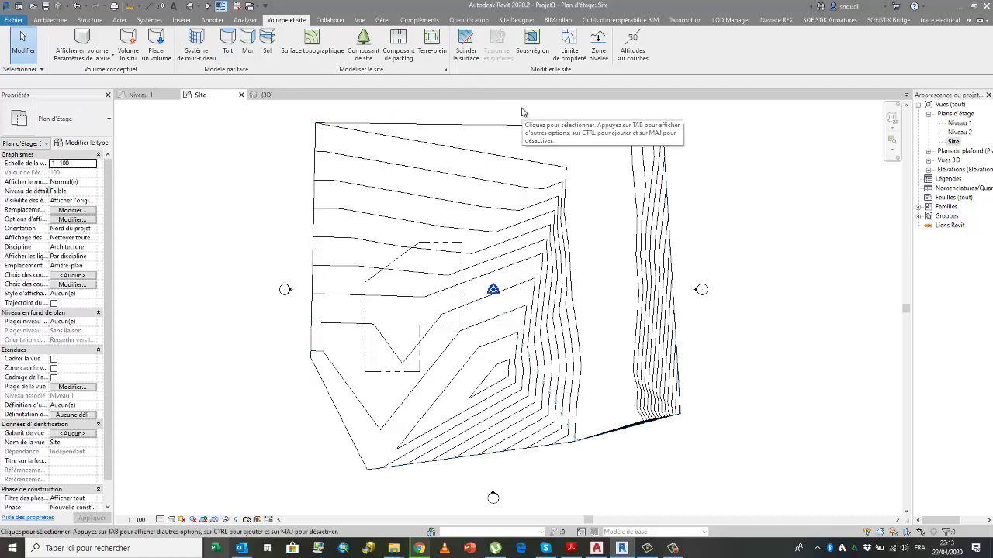
Draw two contour label lines: bottom corner to top edge, and right side to bottom left
left_click(630, 45)
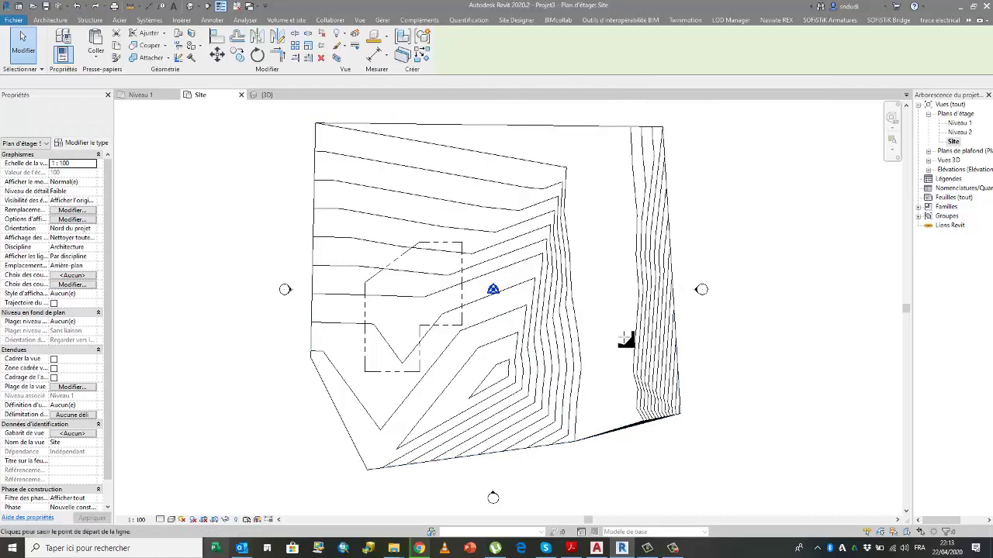
left_click(575, 450)
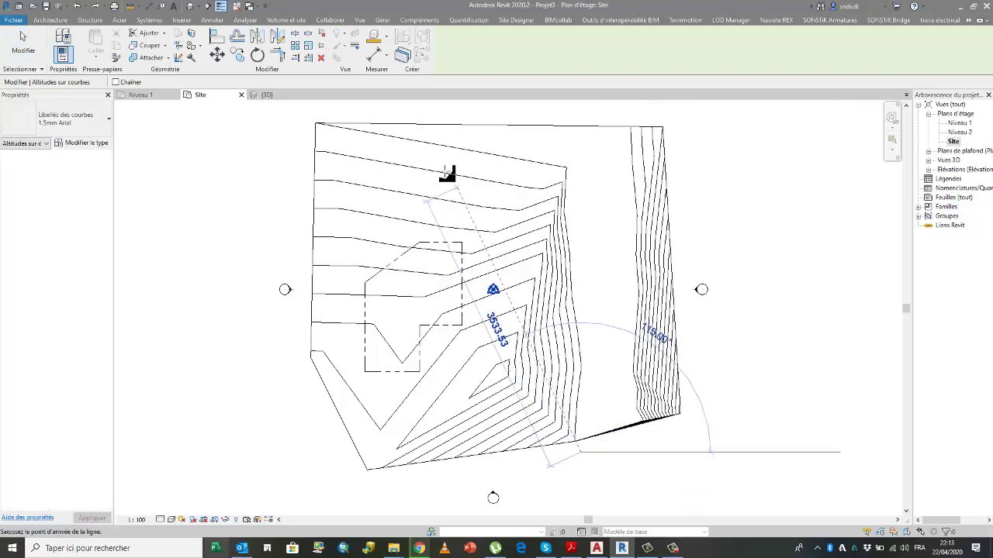
left_click(407, 107)
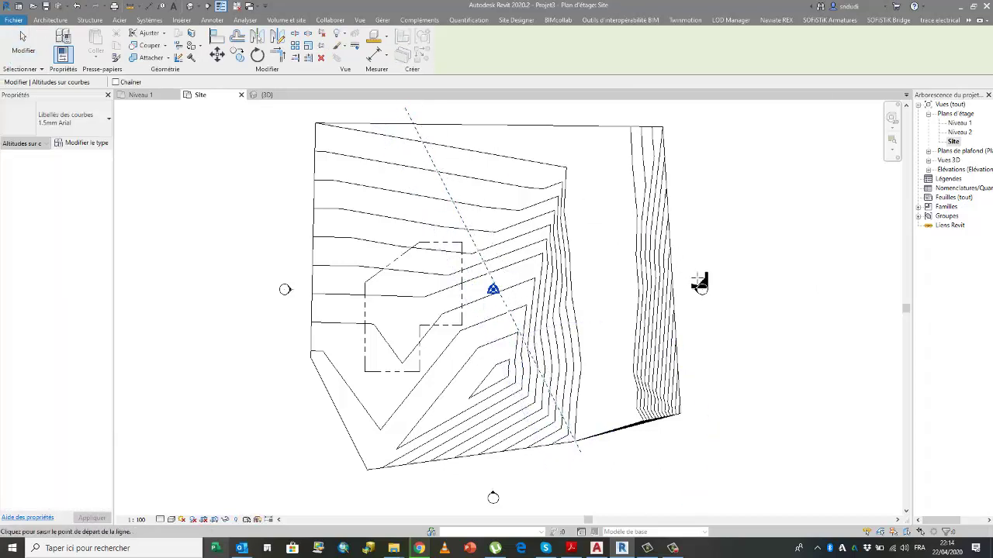
scroll(692, 267, "up", 1)
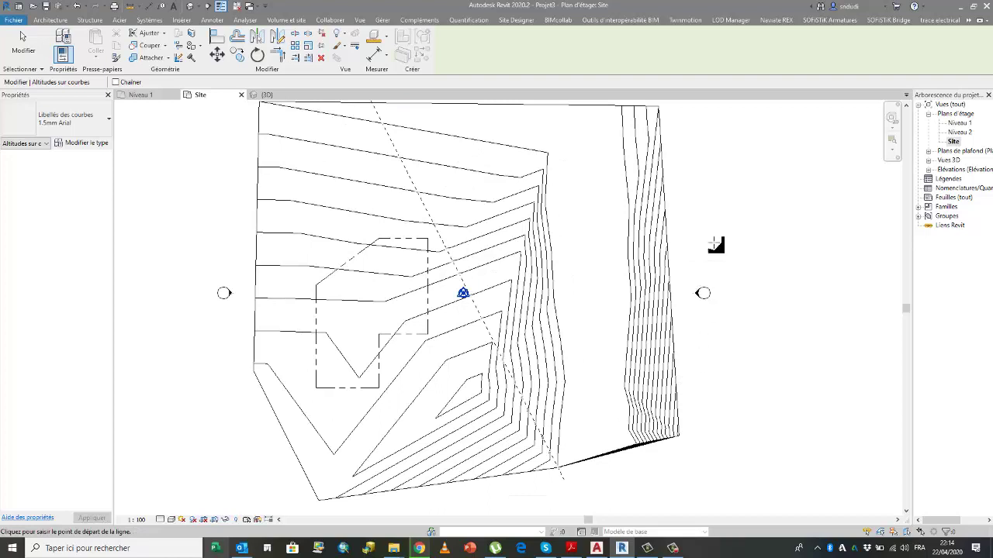
left_click(708, 187)
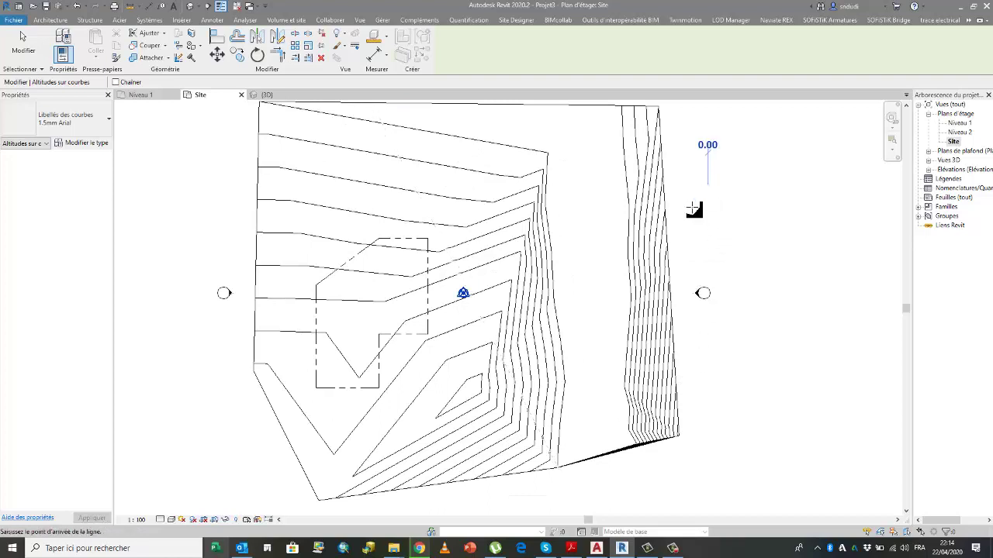
left_click(349, 514)
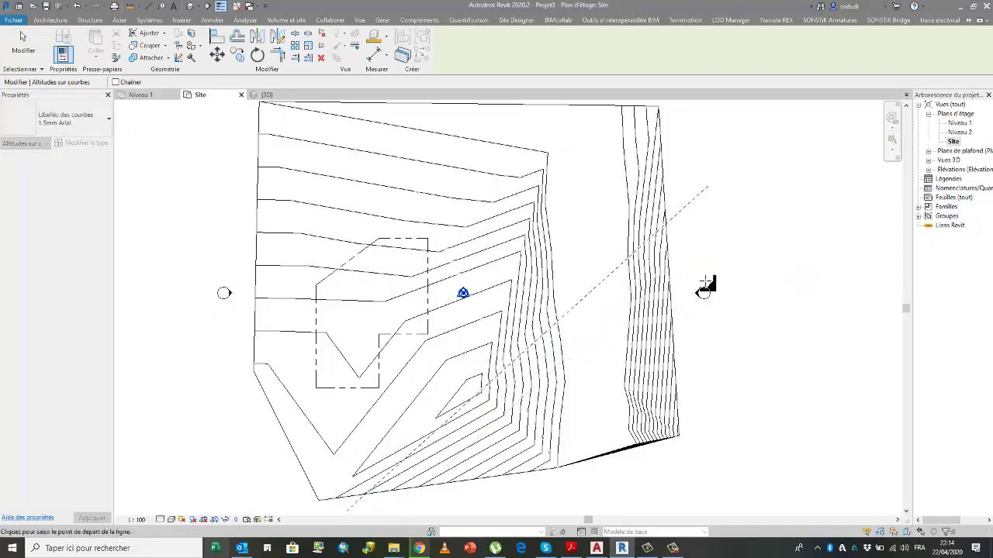
Duplicate the contour label type from its type properties
scroll(706, 284, "up", 2)
left_click(78, 144)
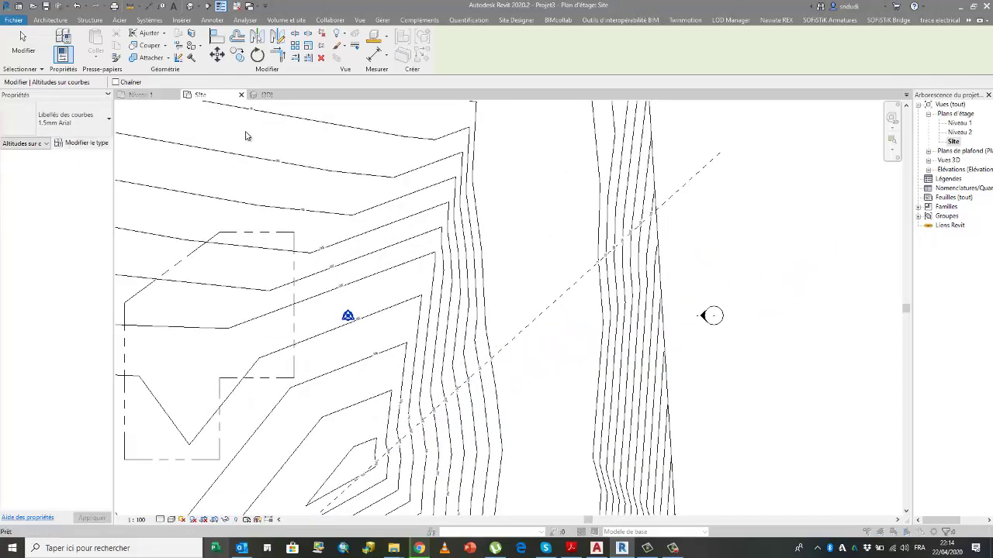
left_click(668, 152)
type("3.5")
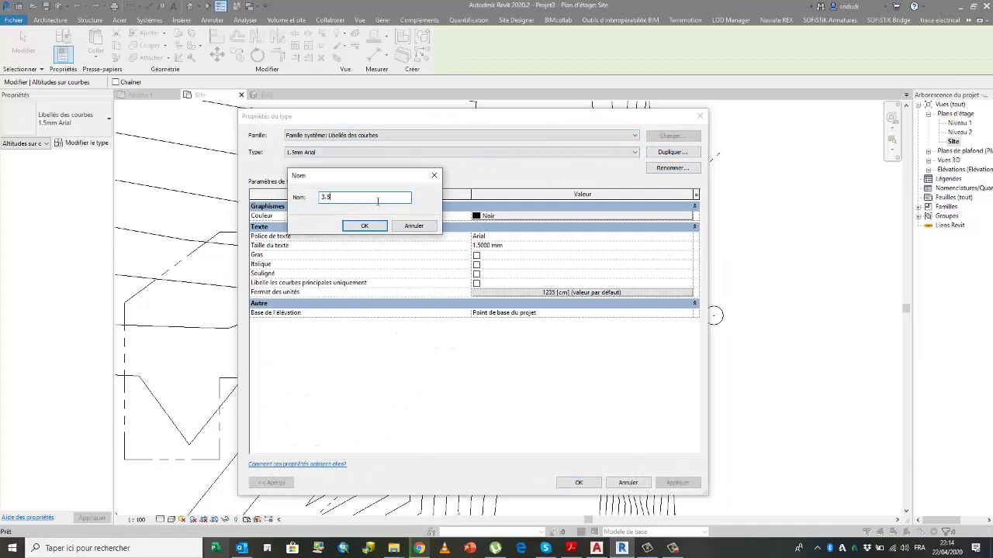
Name the new label type 3.5 with blue, larger text, and finish placing labels
left_click(372, 225)
left_click(527, 217)
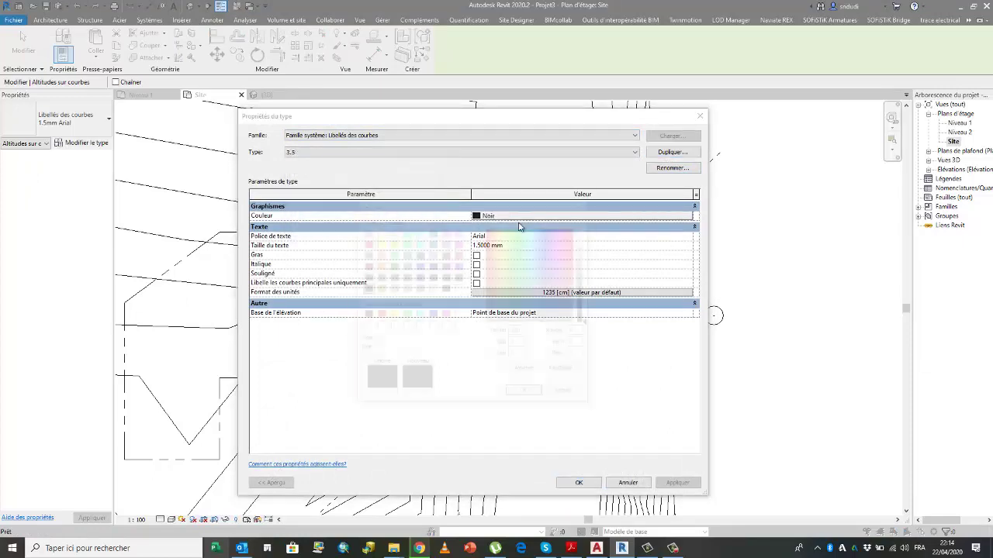
left_click(432, 315)
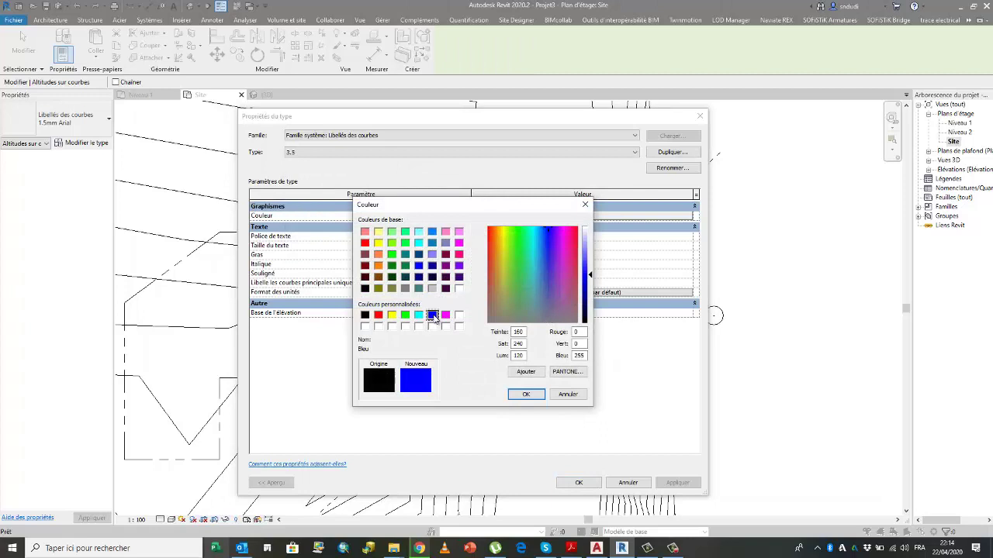
left_click(536, 400)
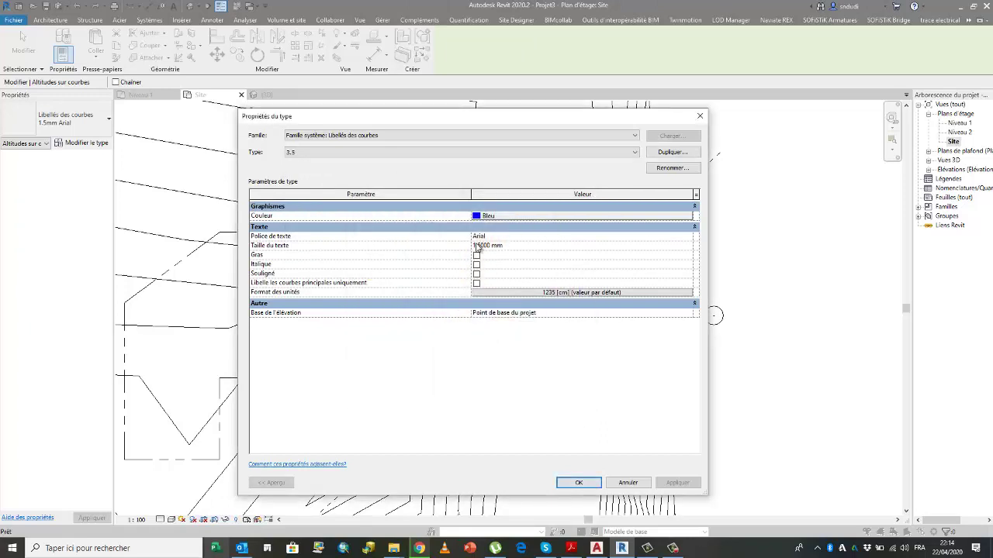
left_click(478, 246)
left_click(589, 482)
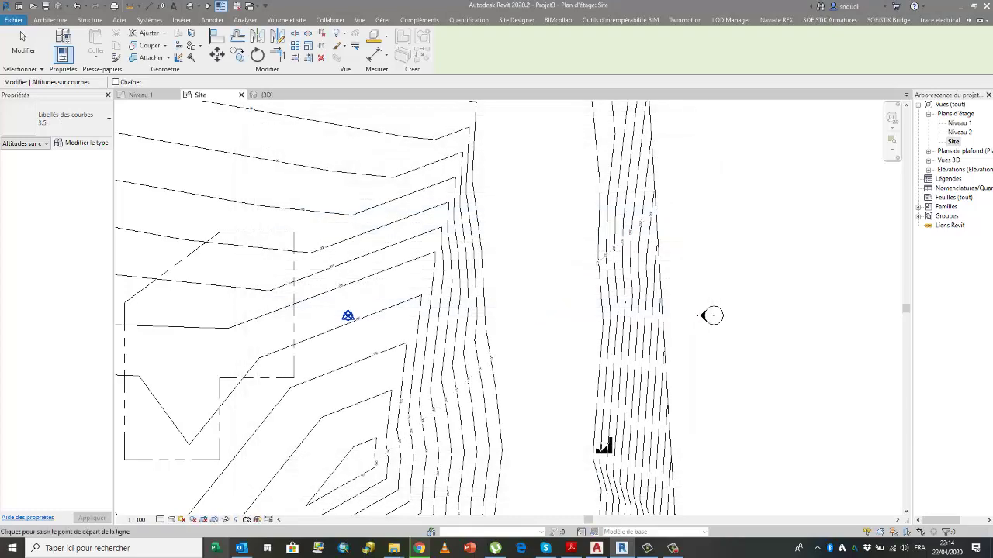
scroll(664, 277, "down", 1)
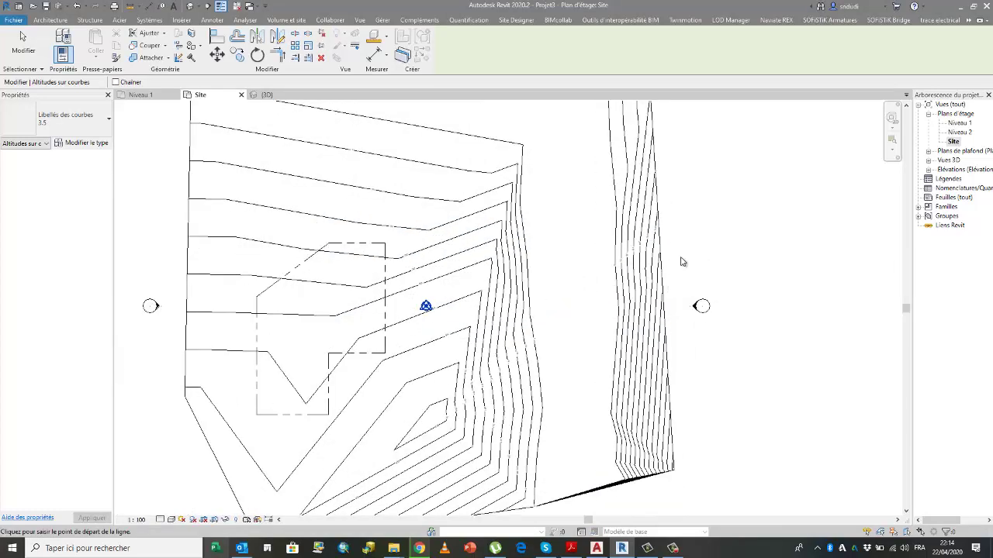
key("Escape")
Switch the right contour label line to the 3.5 type through its type properties
scroll(681, 262, "up", 2)
scroll(698, 261, "up", 1)
scroll(714, 261, "up", 1)
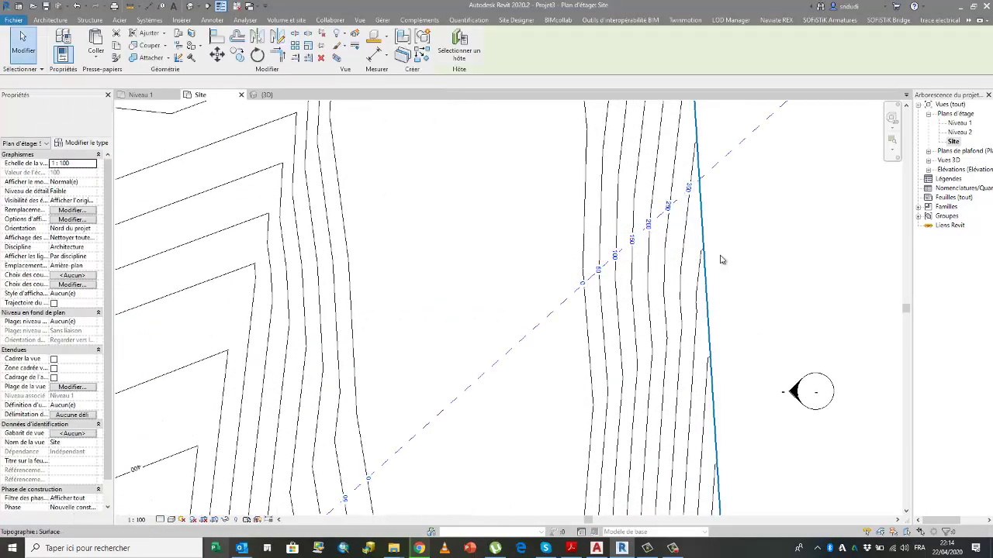
scroll(691, 248, "up", 2)
scroll(691, 248, "up", 2)
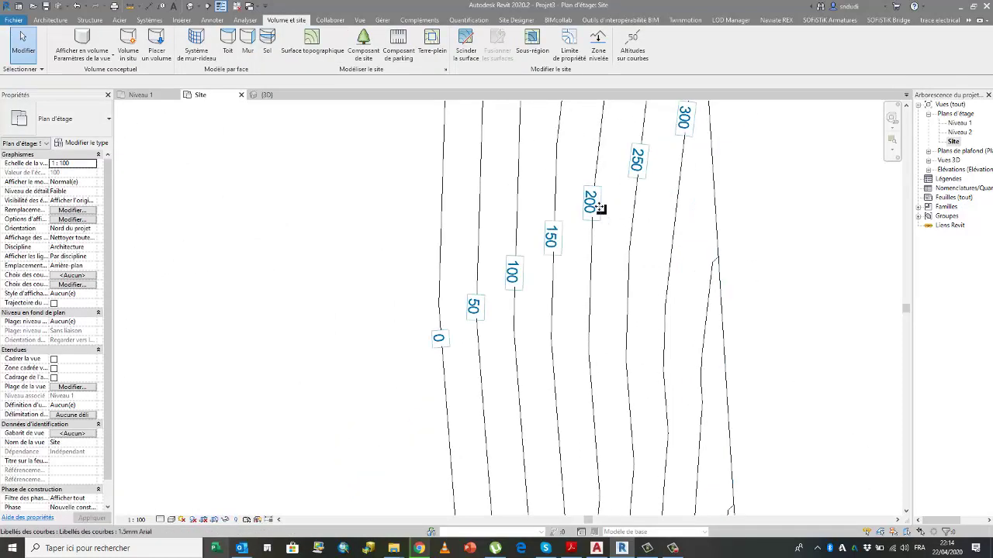
left_click(599, 208)
left_click(87, 143)
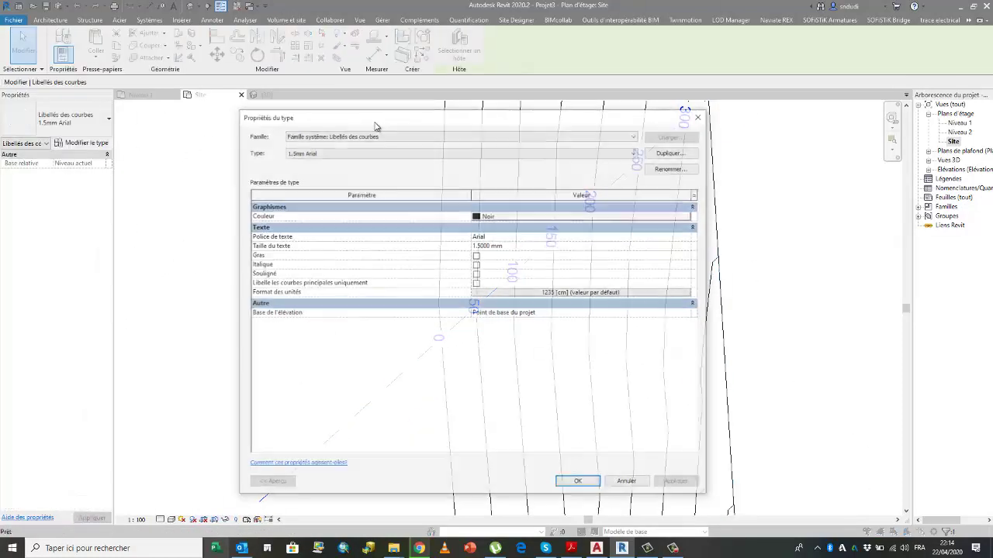
left_click(560, 153)
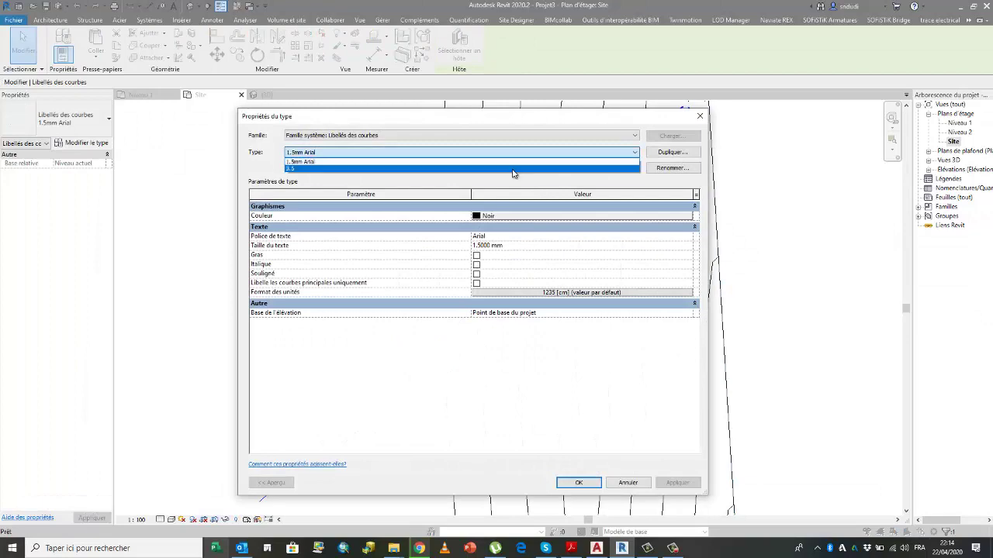
left_click(515, 169)
left_click(587, 484)
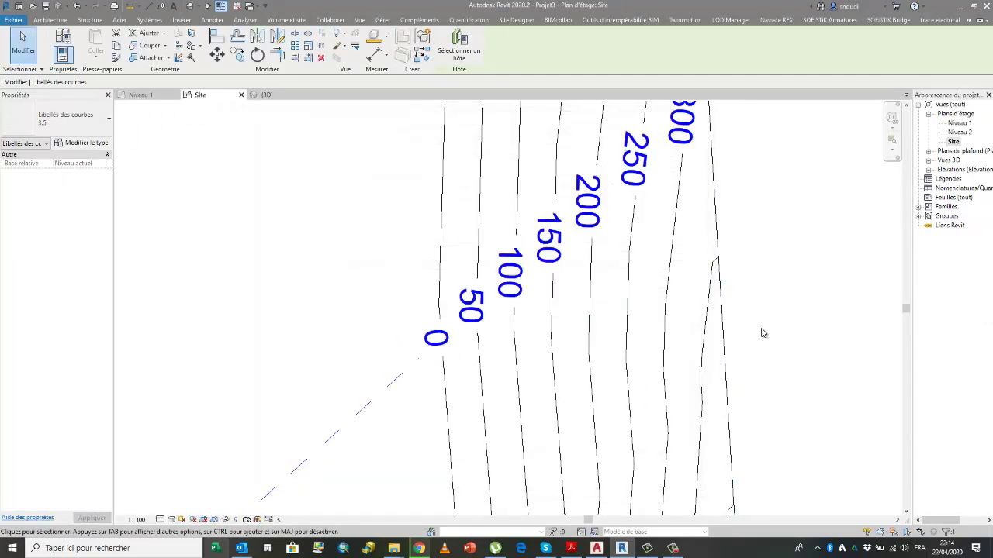
Set the other contour label line to the 3.5 type in Properties
left_click(722, 305)
scroll(727, 272, "down", 3)
scroll(422, 251, "down", 1)
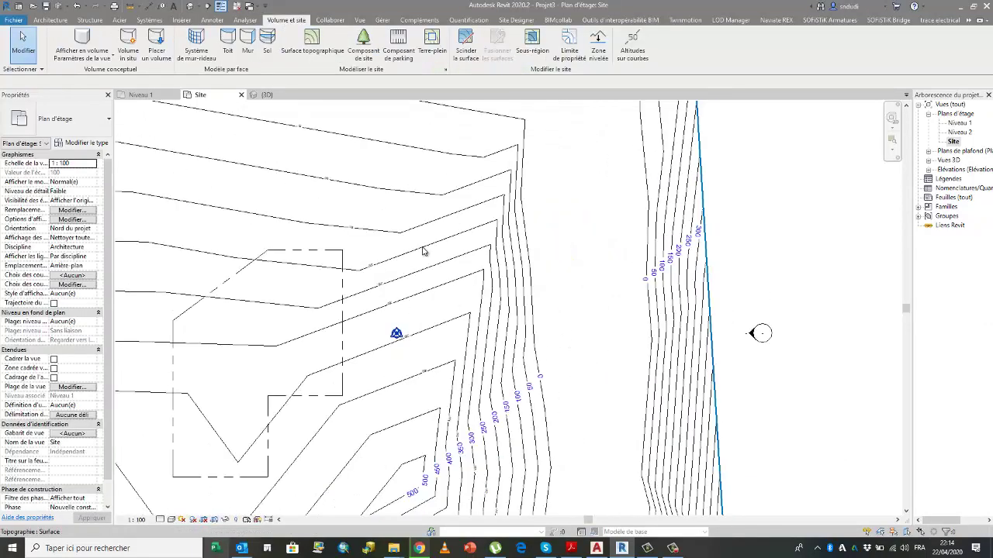
scroll(404, 287, "down", 2)
scroll(399, 277, "up", 3)
left_click(394, 260)
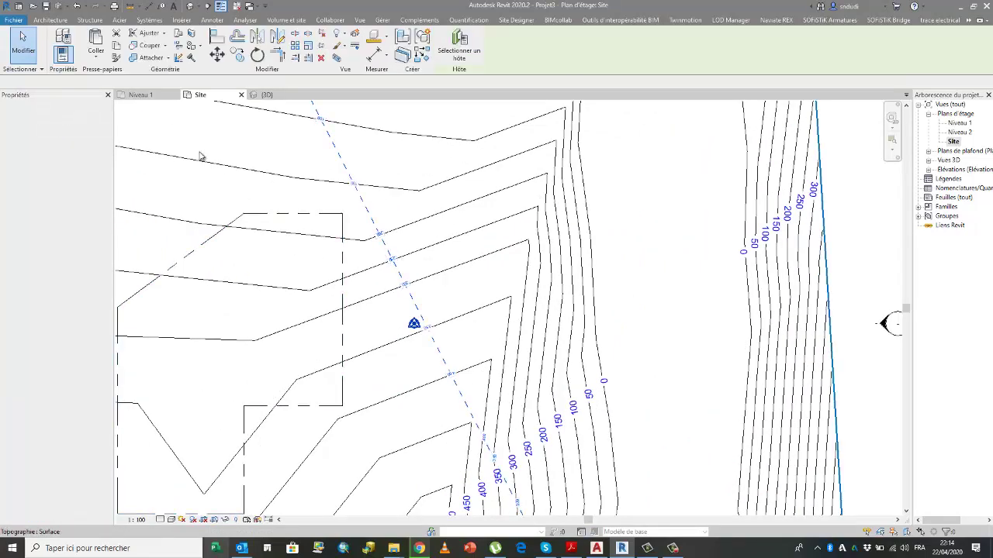
left_click(65, 118)
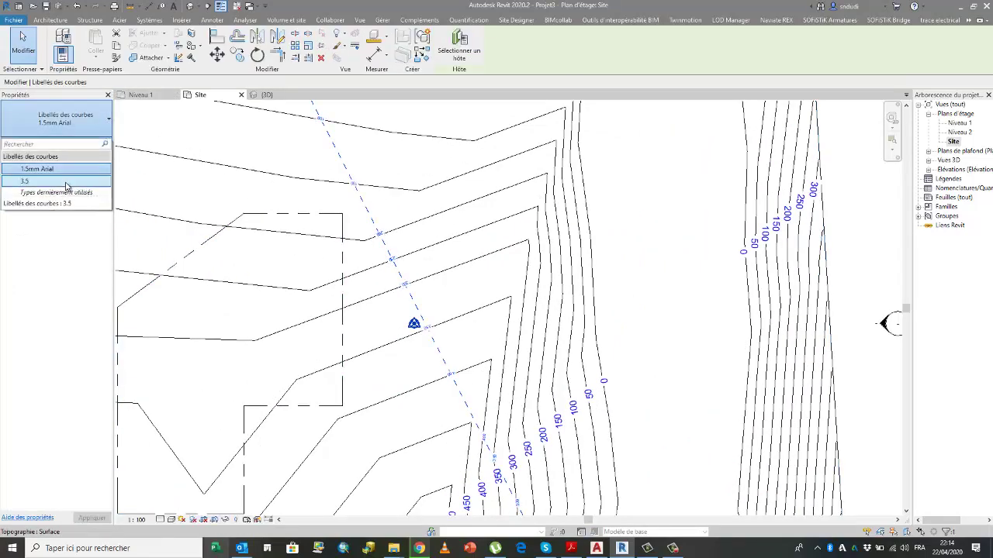
left_click(68, 181)
scroll(494, 240, "down", 1)
left_click(824, 254)
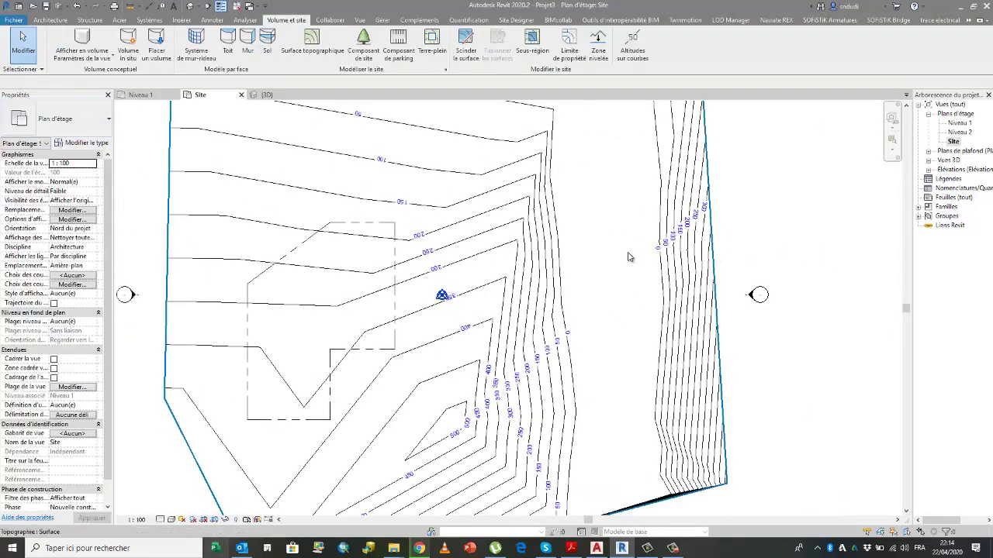
scroll(643, 256, "down", 1)
scroll(536, 396, "up", 2)
scroll(772, 278, "up", 1)
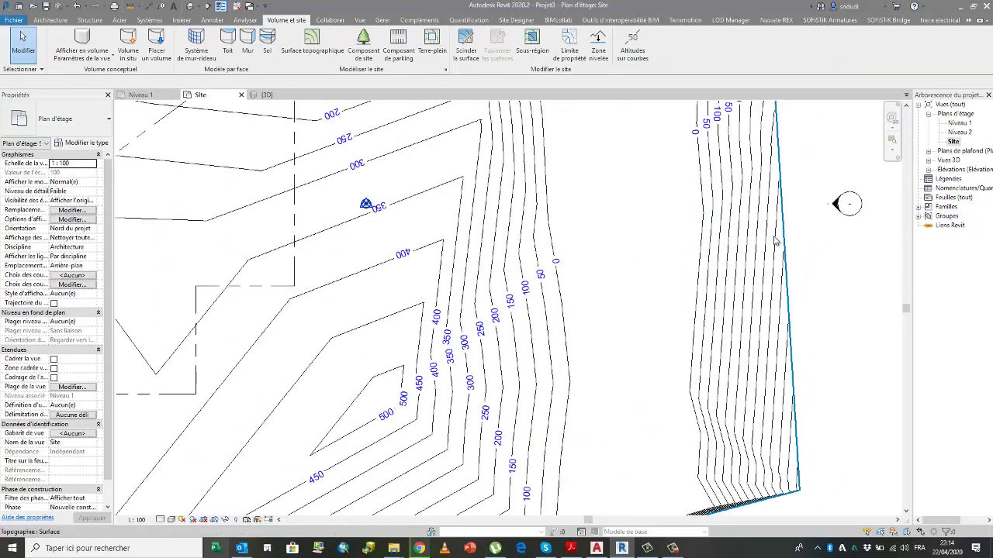
scroll(543, 272, "down", 2)
scroll(483, 271, "up", 1)
scroll(475, 275, "down", 1)
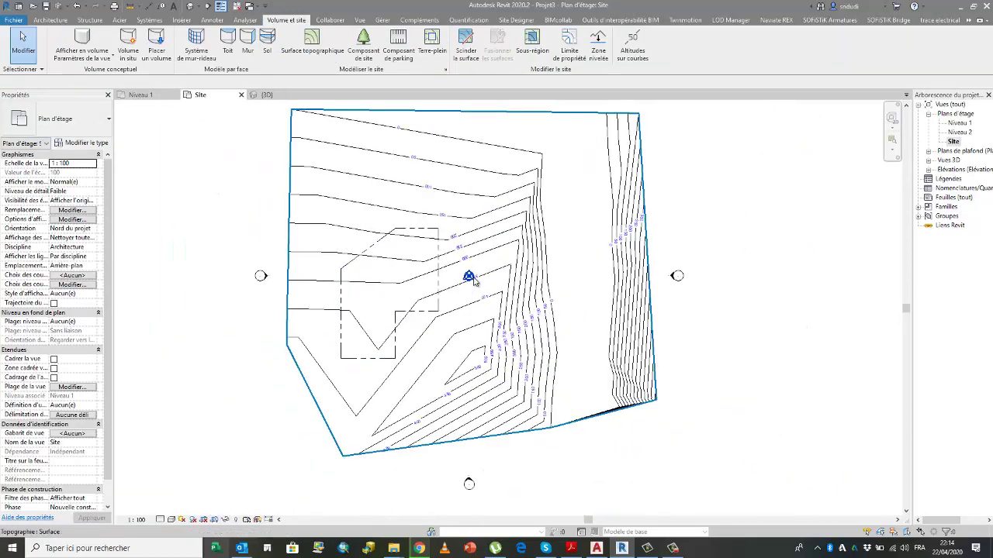
scroll(461, 278, "up", 1)
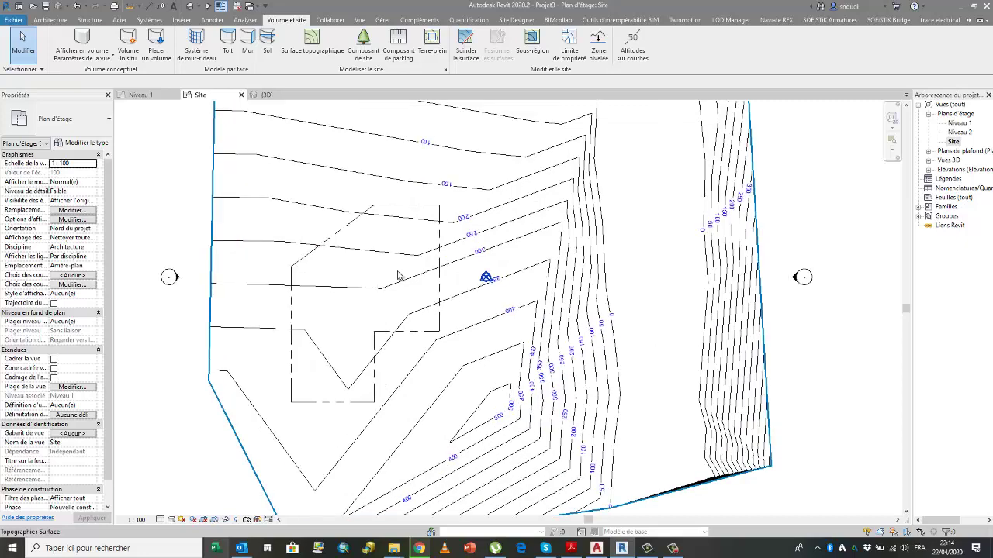
scroll(401, 279, "up", 2)
scroll(476, 290, "up", 2)
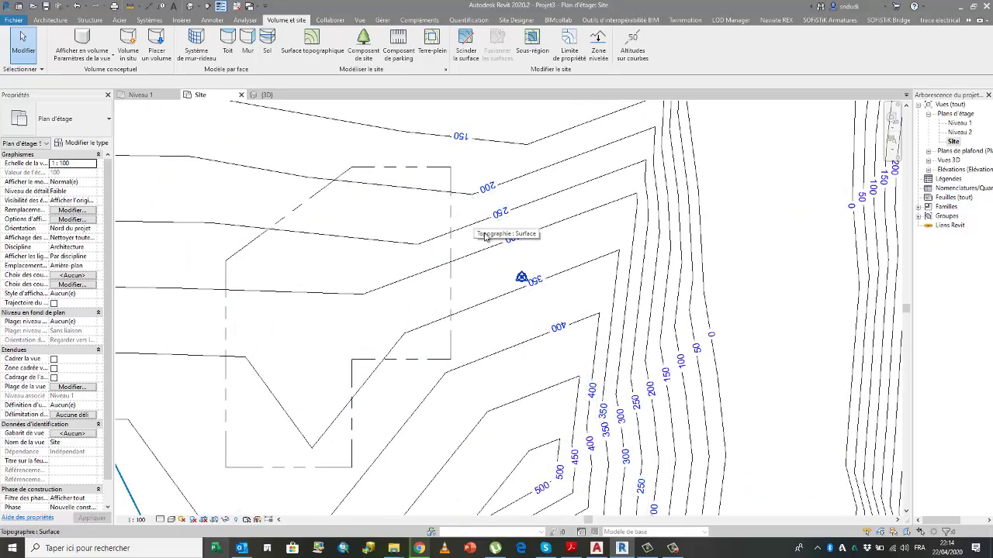
scroll(478, 208, "down", 1)
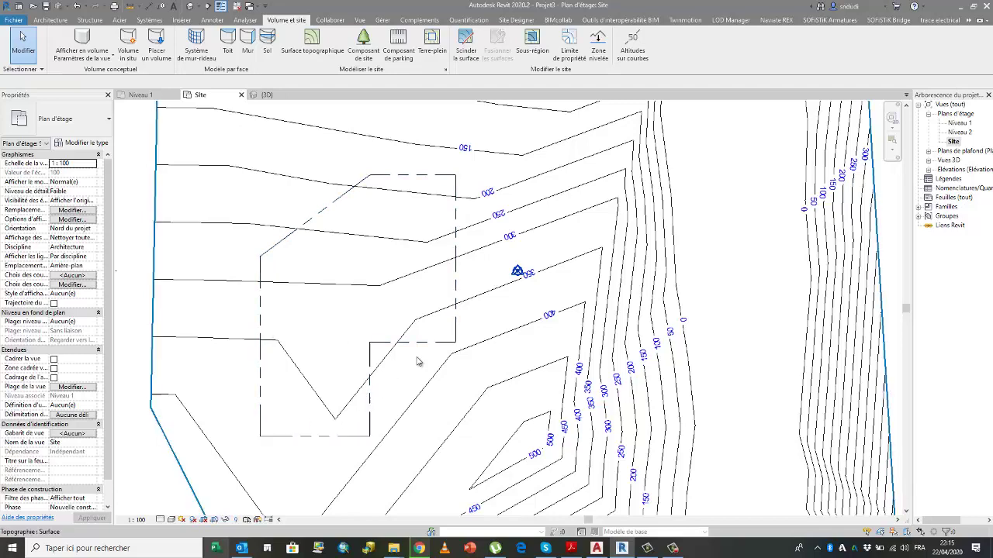
scroll(516, 289, "up", 2)
scroll(518, 281, "down", 1)
scroll(518, 281, "down", 1)
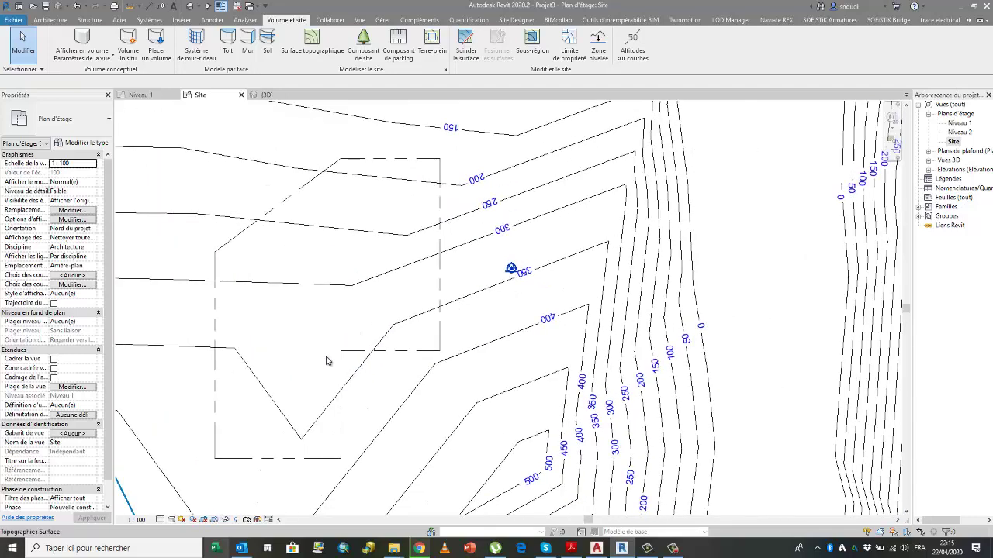
scroll(326, 361, "down", 1)
scroll(350, 353, "up", 2)
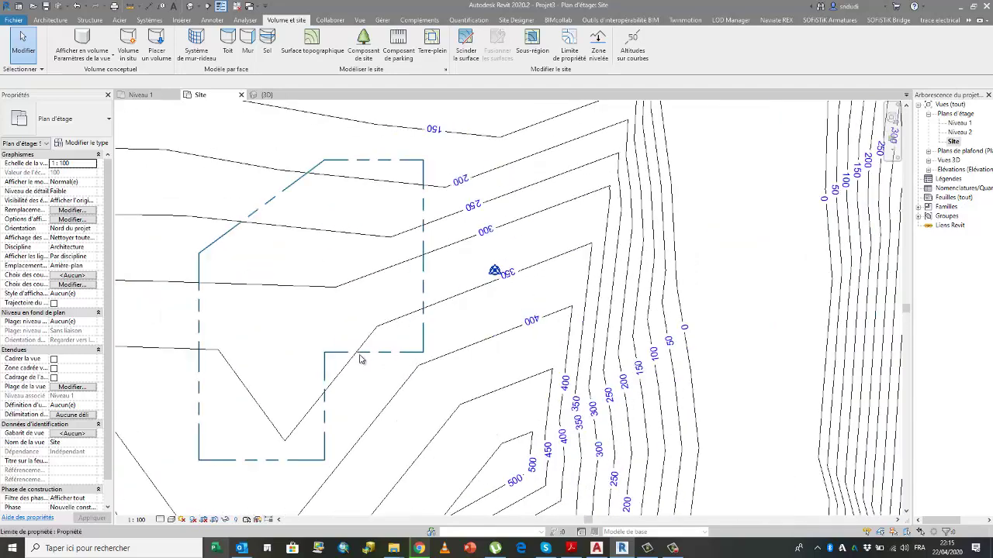
scroll(344, 359, "down", 1)
scroll(340, 362, "up", 1)
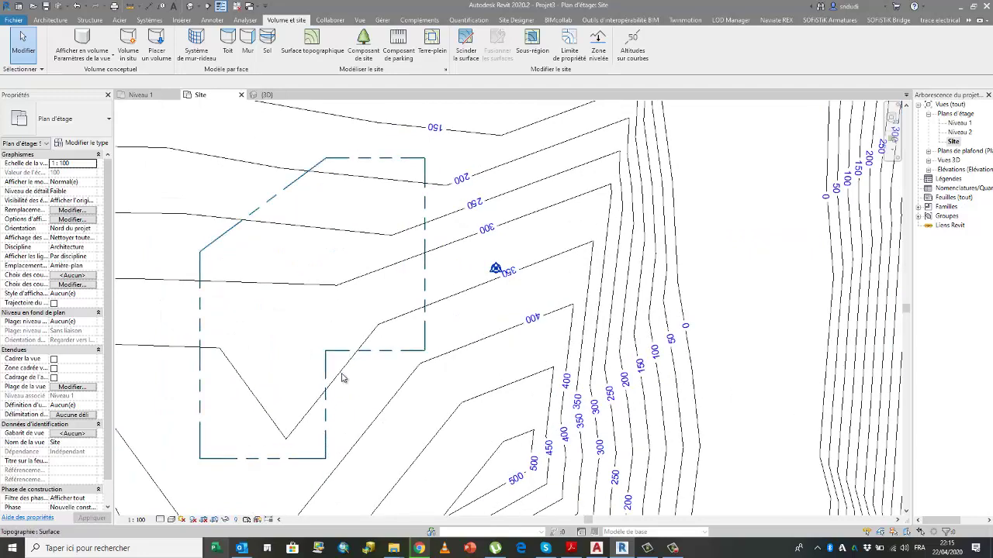
scroll(350, 305, "down", 1)
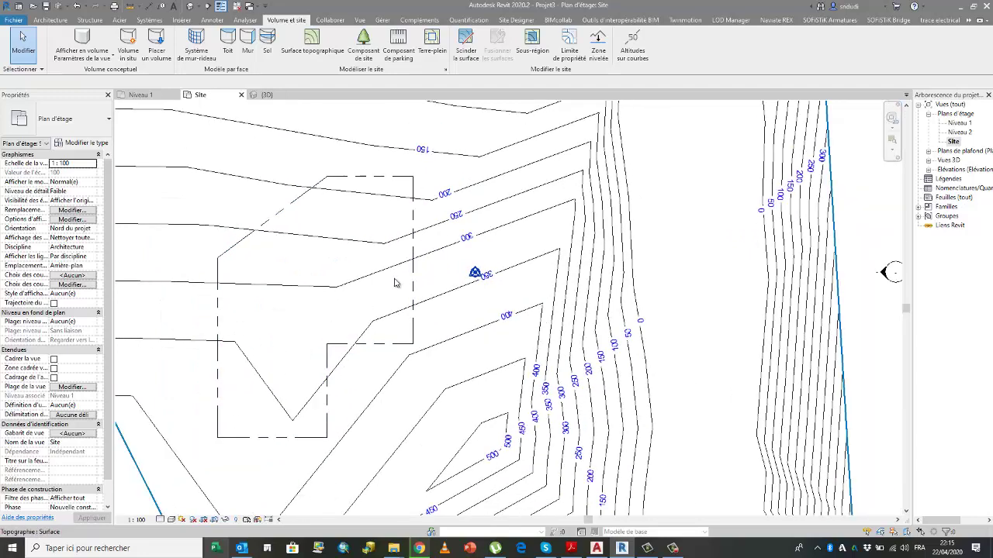
scroll(468, 236, "down", 1)
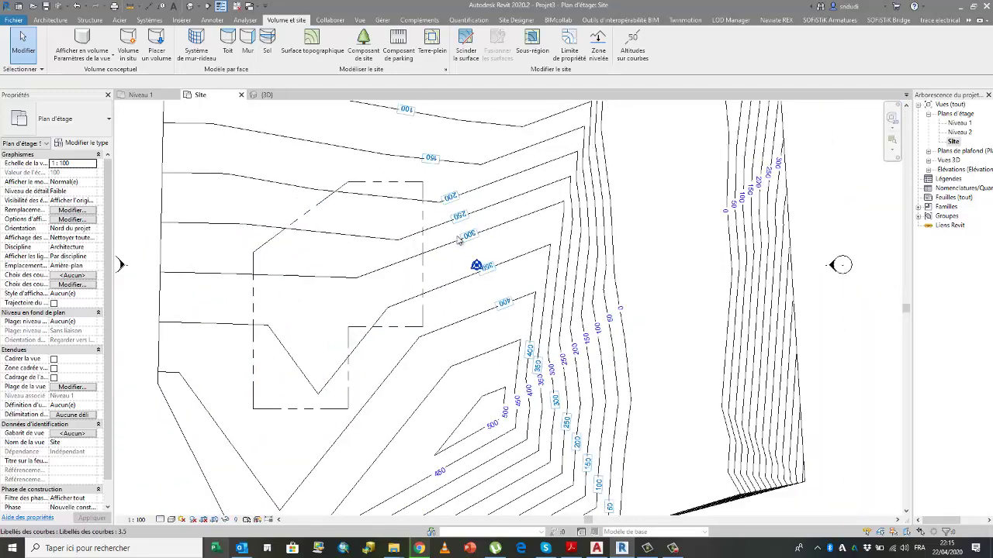
scroll(457, 237, "down", 1)
scroll(446, 235, "down", 1)
scroll(440, 235, "up", 1)
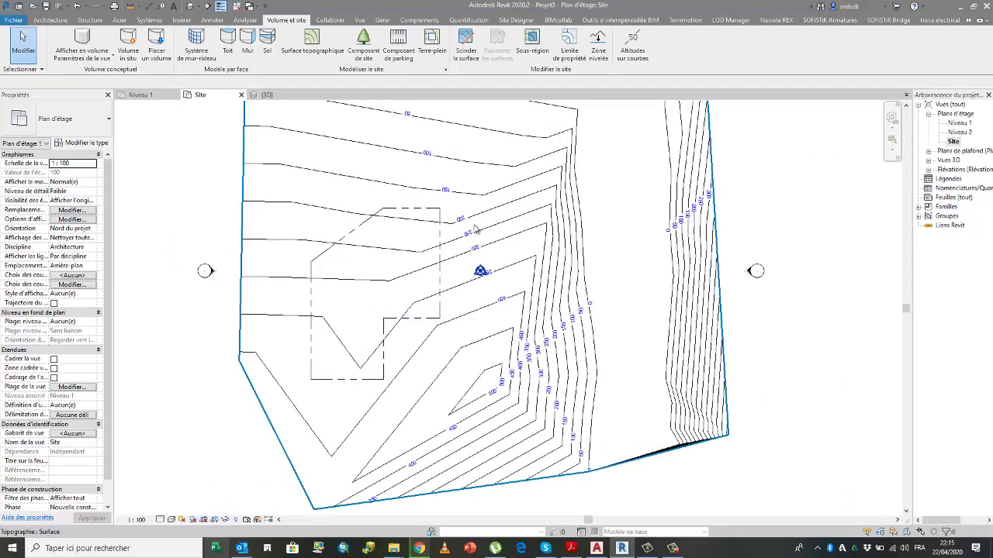
scroll(469, 229, "down", 2)
scroll(411, 211, "down", 1)
scroll(411, 210, "up", 1)
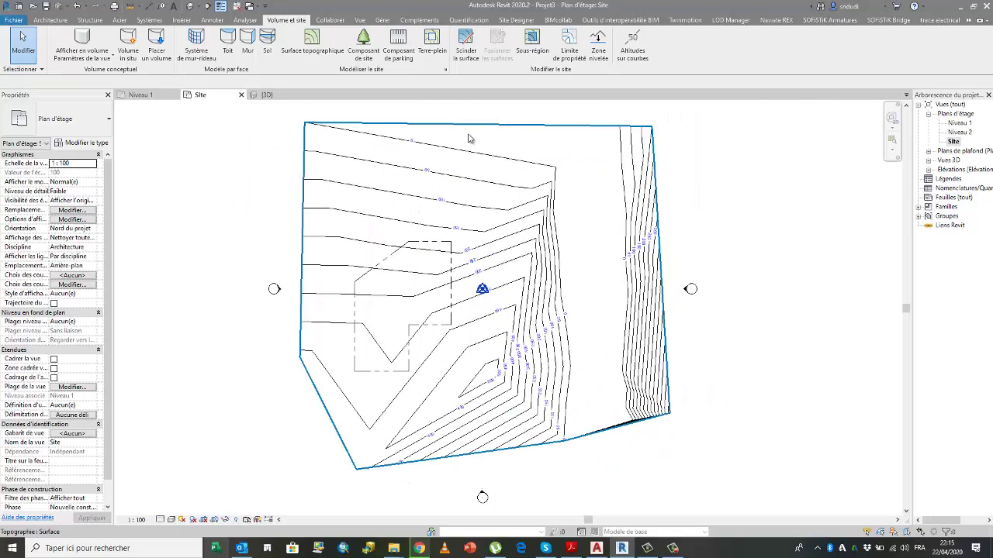
Split the toposurface along the pad's diagonal, top, right, inner, lower and left edges, then finish
left_click(466, 53)
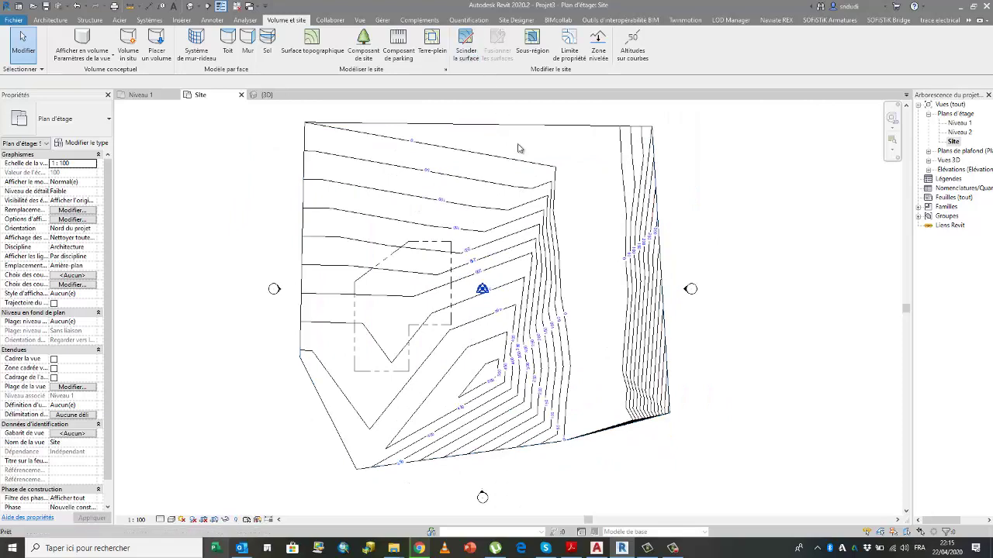
left_click(610, 130)
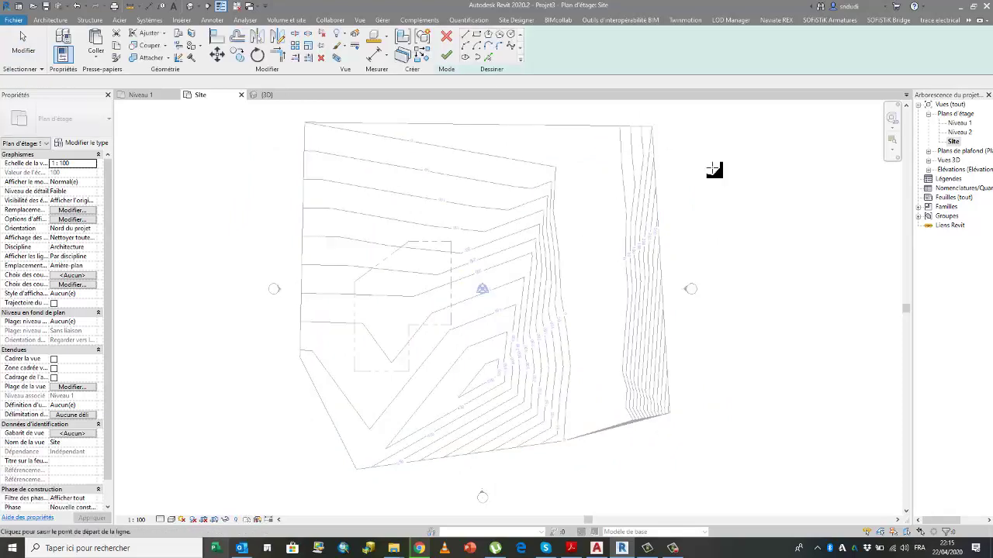
left_click(487, 57)
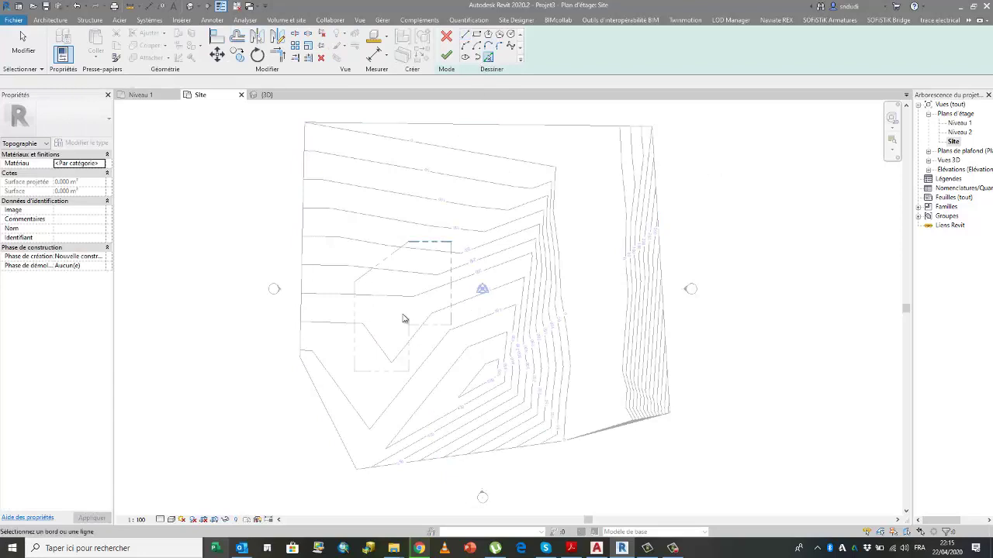
scroll(401, 317, "up", 2)
left_click(382, 235)
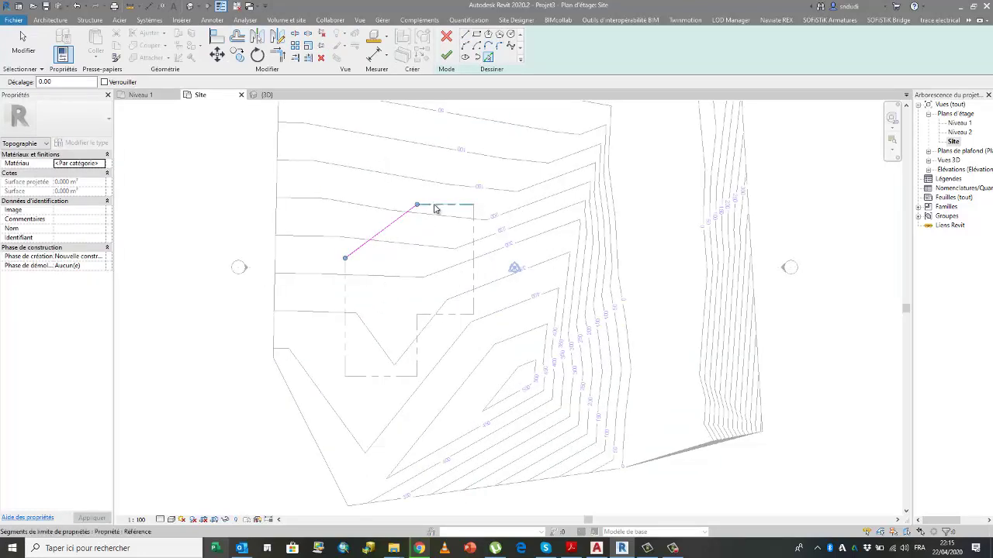
left_click(473, 237)
left_click(439, 315)
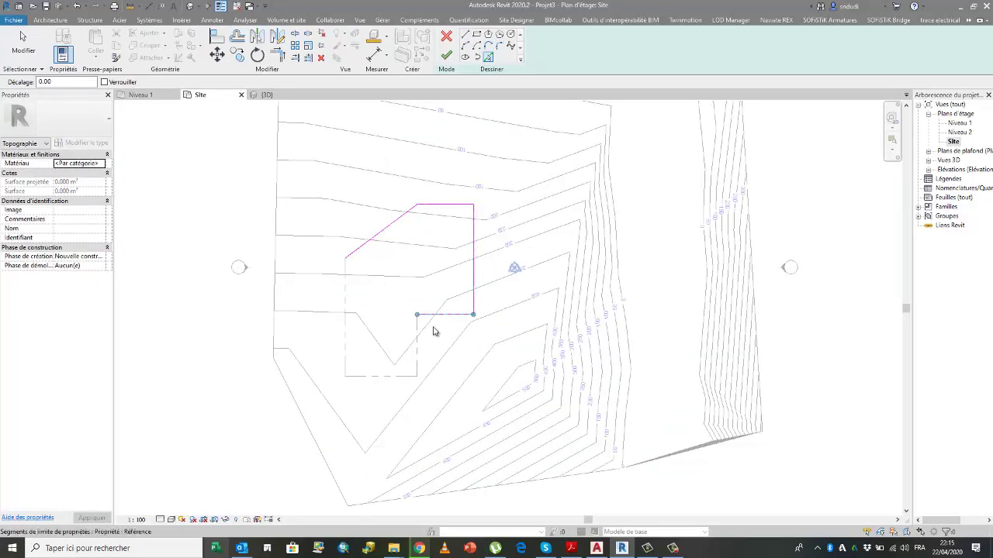
left_click(418, 352)
left_click(380, 376)
left_click(346, 356)
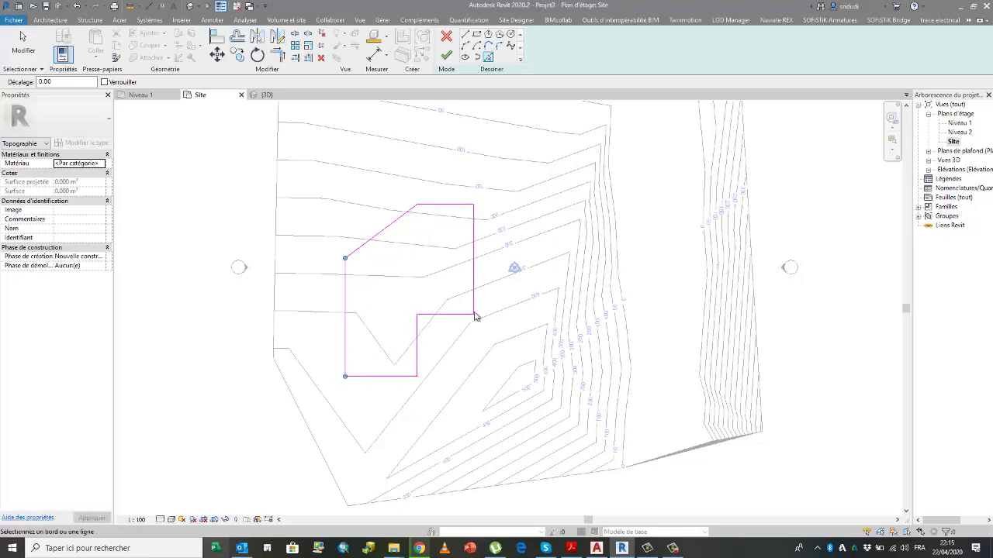
scroll(506, 288, "down", 1)
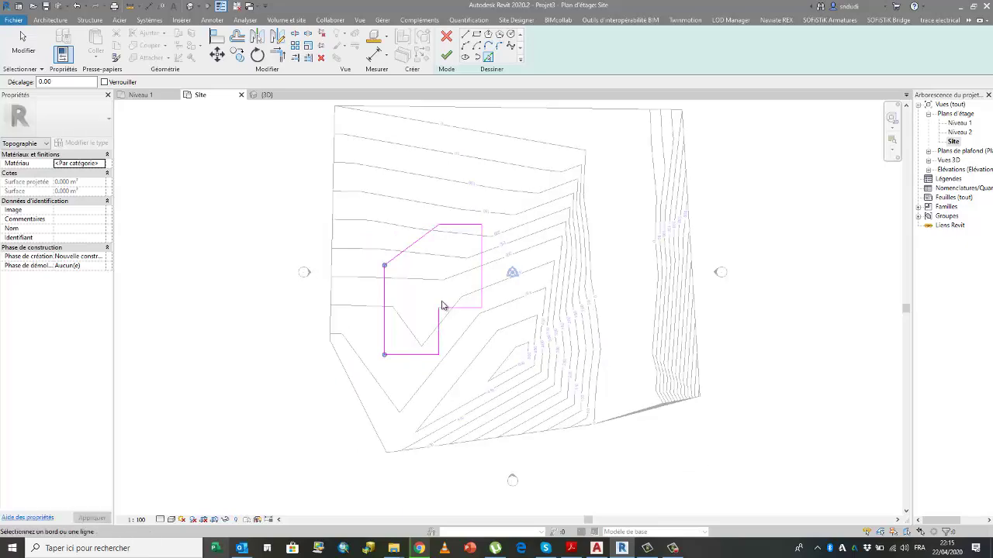
left_click(447, 57)
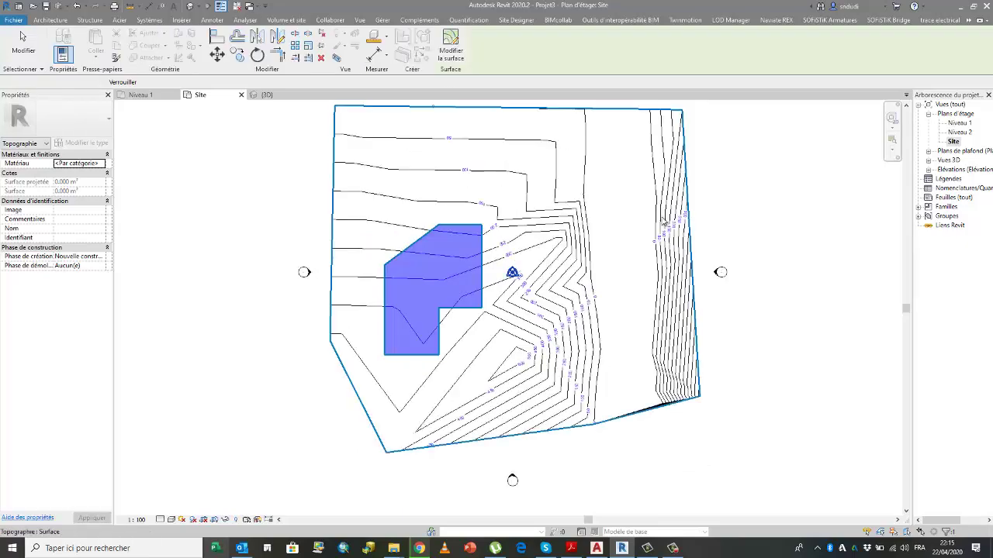
Set the toposurface's creation phase to Existant
left_click(105, 257)
left_click(108, 257)
left_click(74, 269)
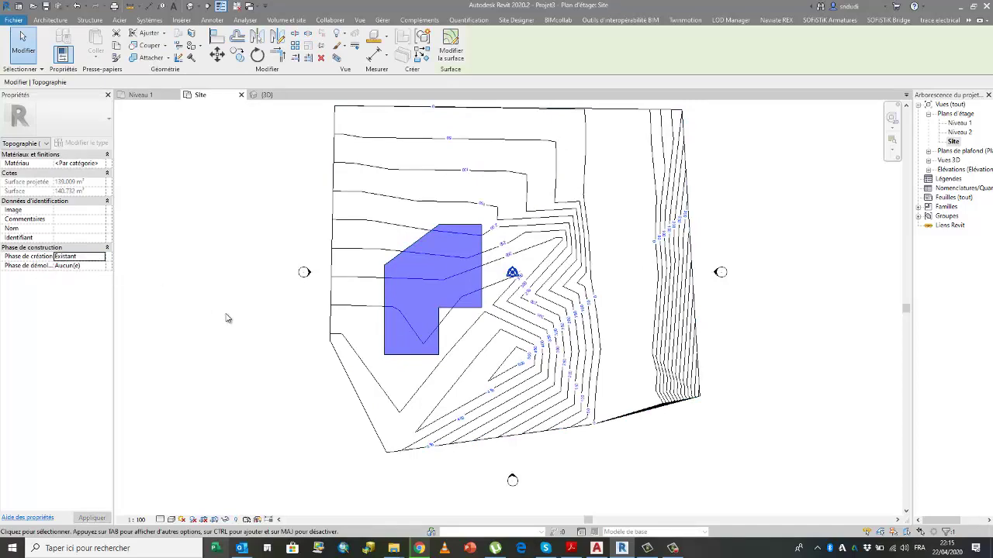
left_click(226, 318)
scroll(473, 409, "up", 2)
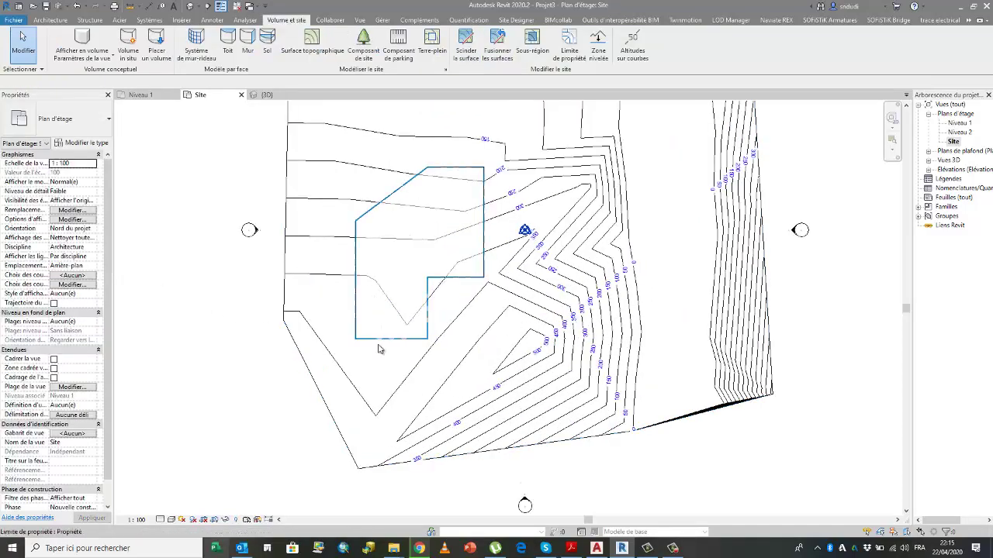
scroll(380, 349, "down", 2)
Inspect the split terrain and its material in the 3D view, then return to the Site plan
left_click(267, 94)
scroll(701, 322, "up", 2)
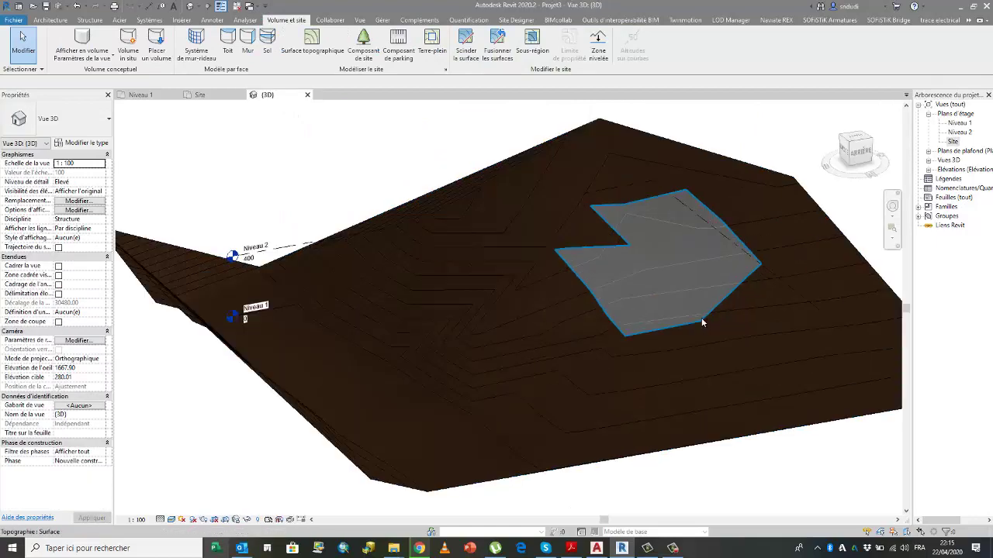
scroll(549, 301, "down", 1)
scroll(550, 294, "up", 3)
scroll(632, 292, "down", 2)
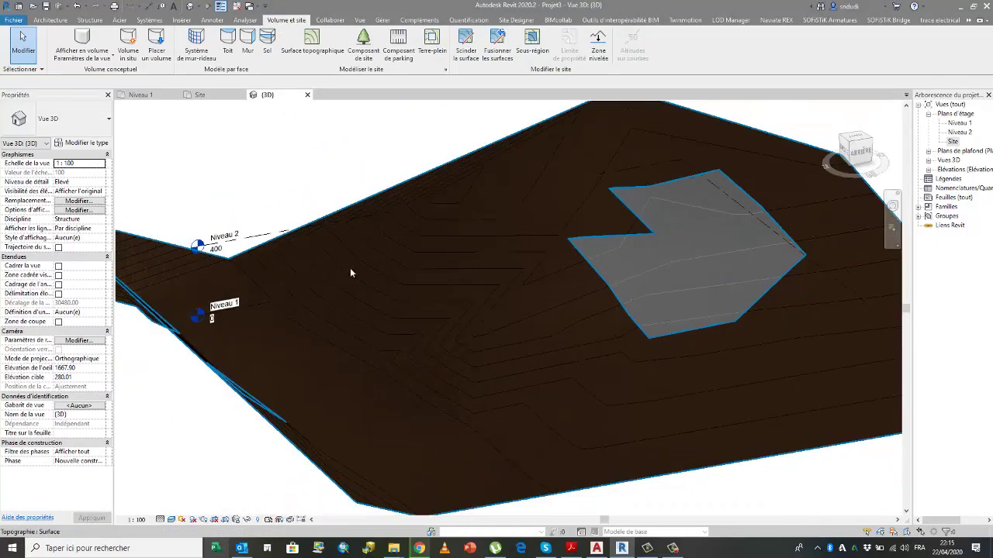
left_click(690, 261)
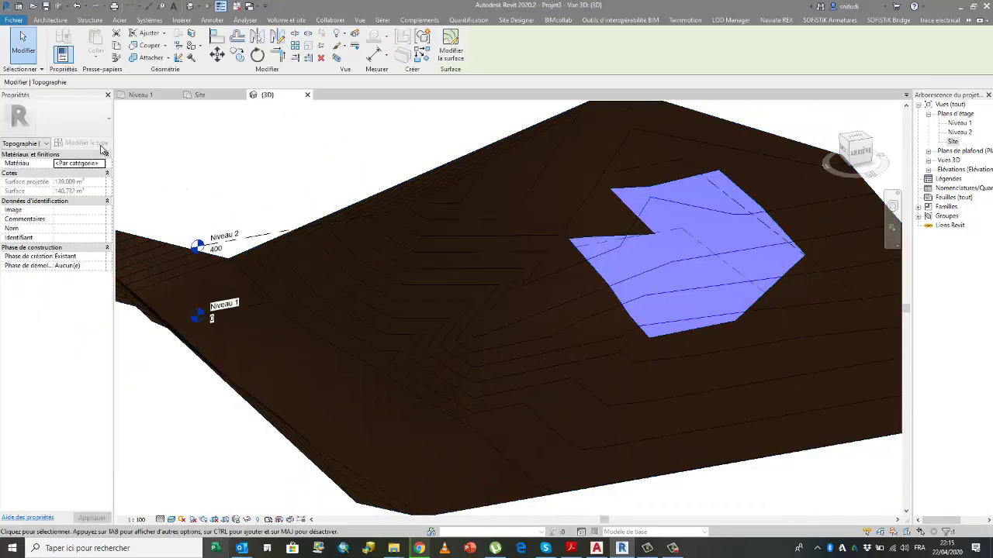
left_click(102, 163)
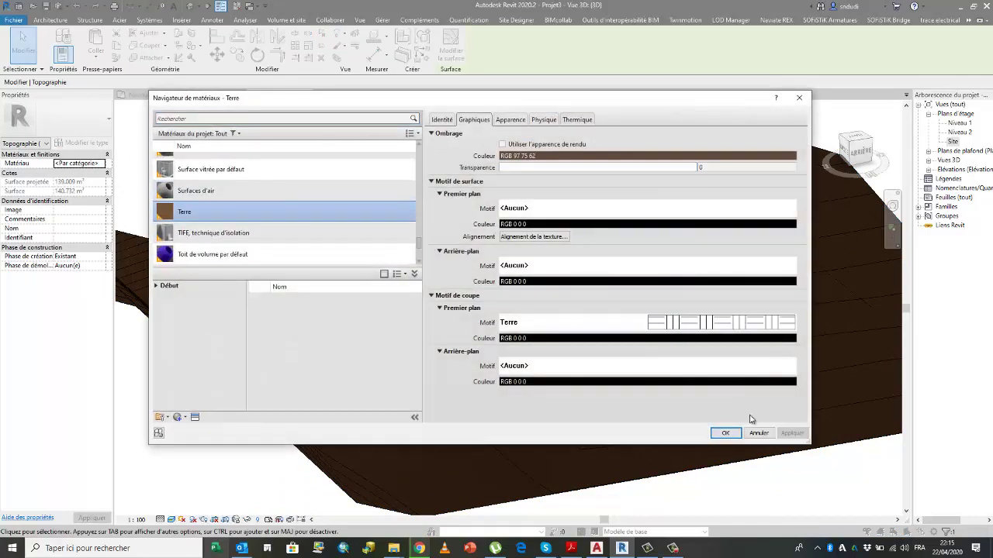
left_click(731, 435)
left_click(394, 159)
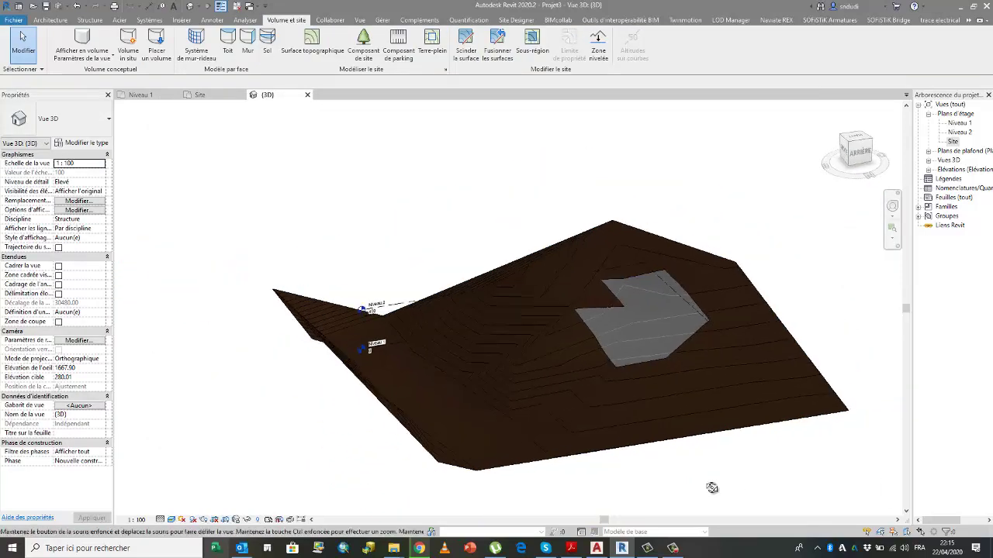
mouse_move(709, 483)
middle_mouse_down("shift")
mouse_move(733, 446)
mouse_move(627, 505)
mouse_move(505, 484)
mouse_move(524, 431)
middle_mouse_up("shift")
left_click(740, 438)
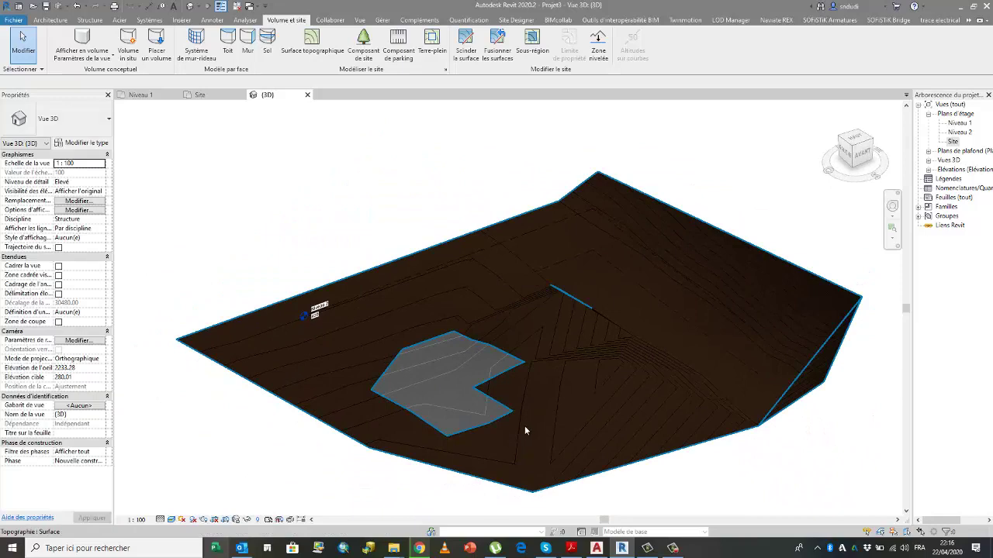
left_click(216, 97)
Place a 187 spot elevation on the terrain above the pad
scroll(392, 318, "up", 2)
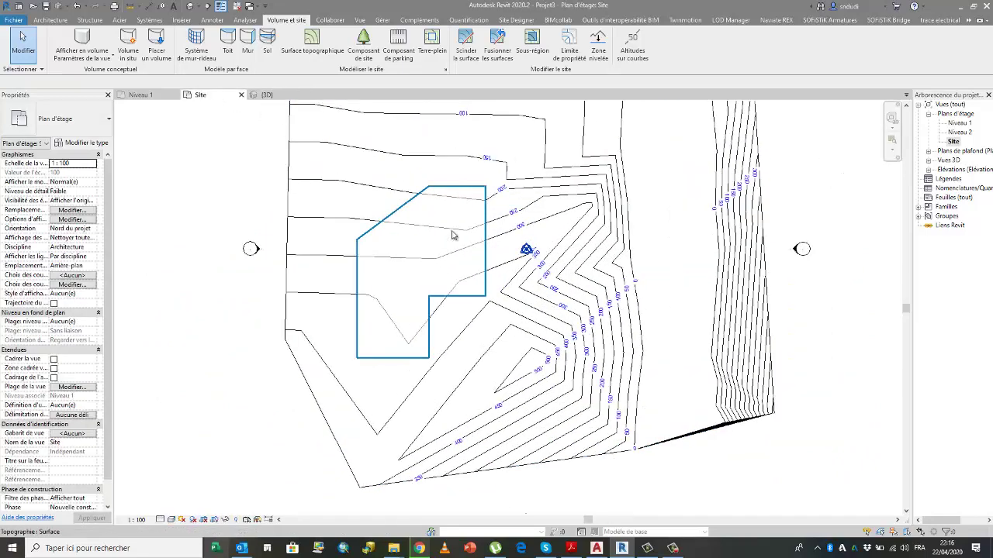
scroll(467, 195, "up", 1)
scroll(501, 202, "up", 1)
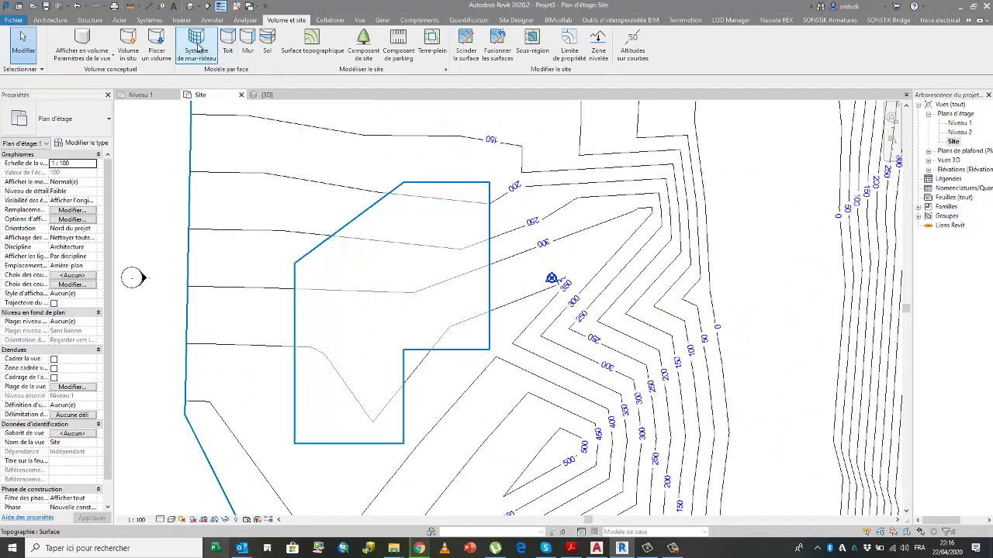
left_click(214, 20)
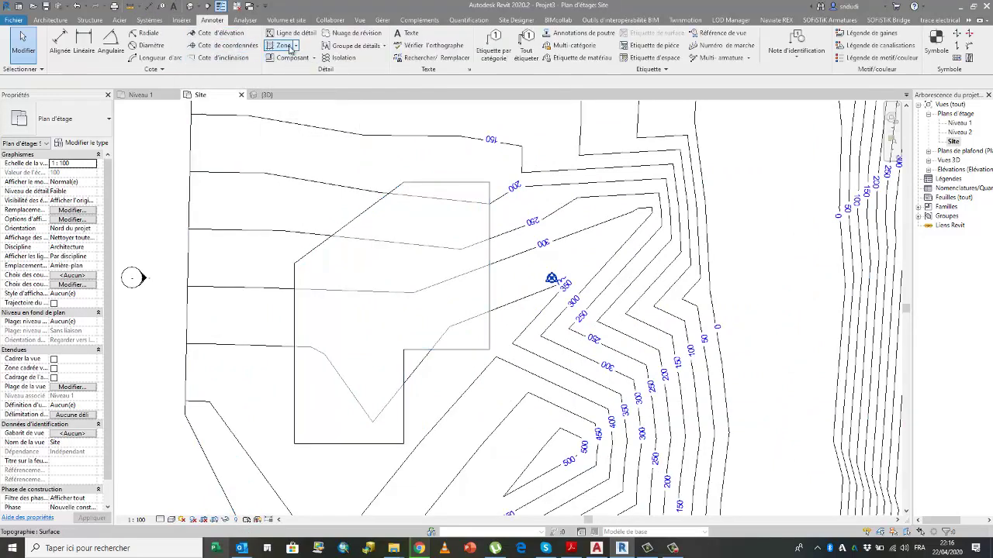
left_click(218, 33)
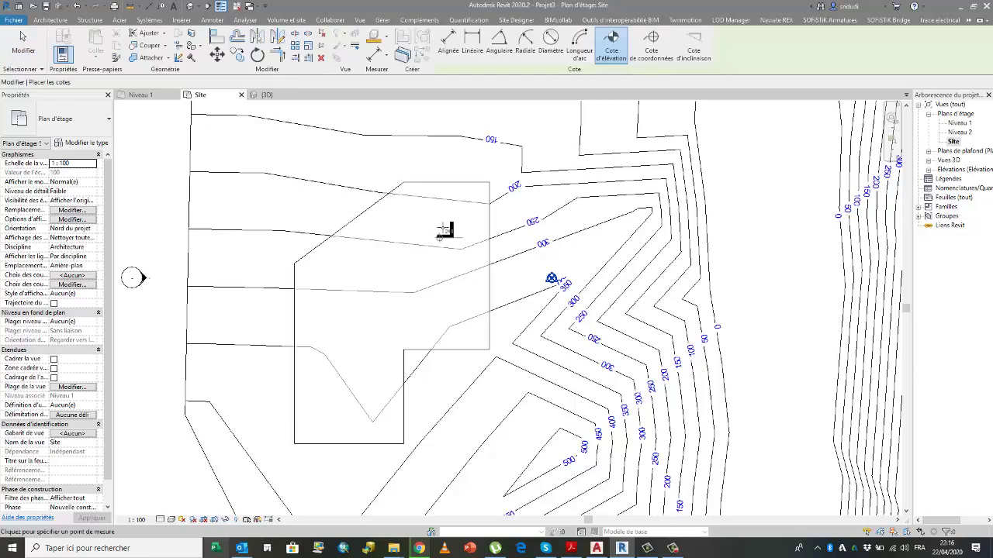
left_click(403, 164)
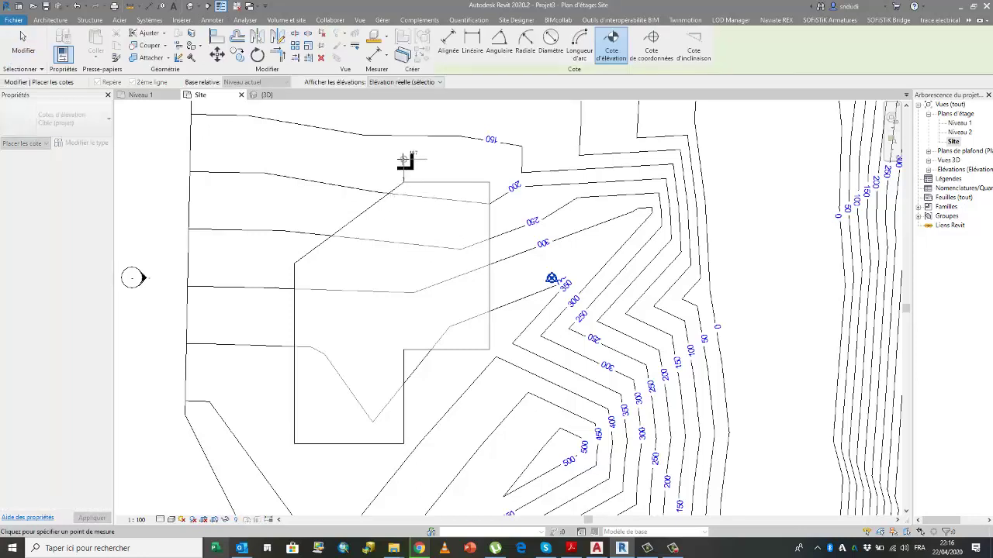
left_click(397, 159)
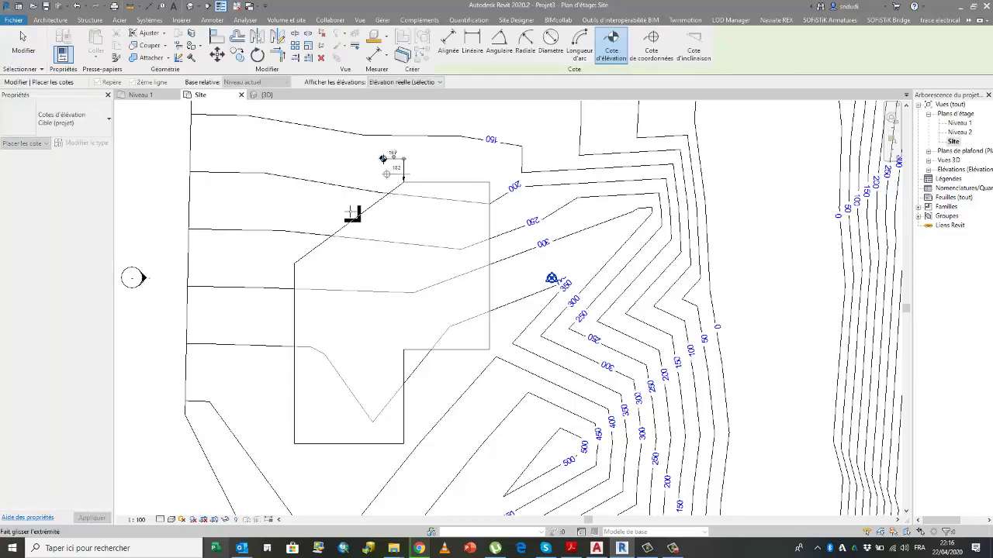
left_click(293, 255)
Add spot elevations 273 and 329 near the pad, then stop the tool
left_click(293, 256)
left_click(296, 256)
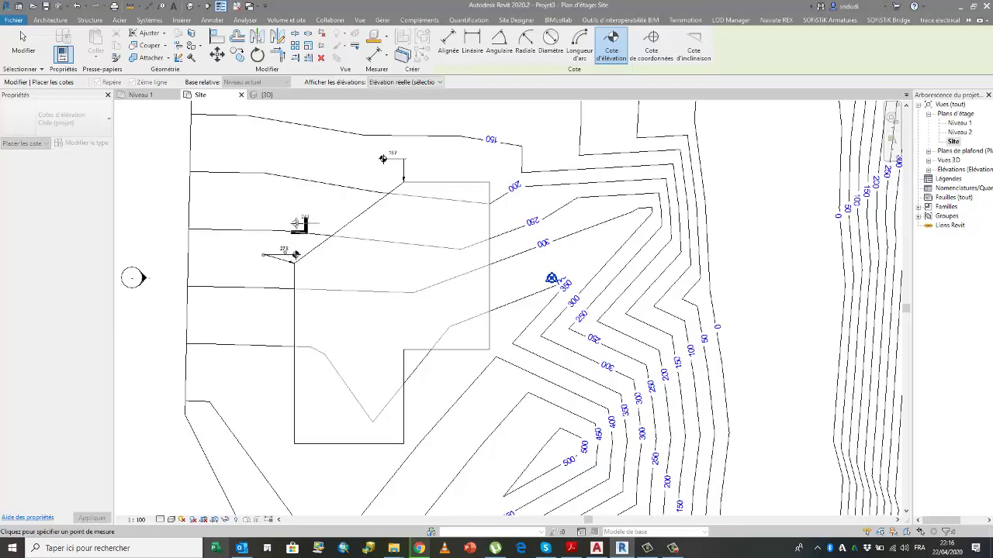
left_click(402, 351)
left_click(396, 320)
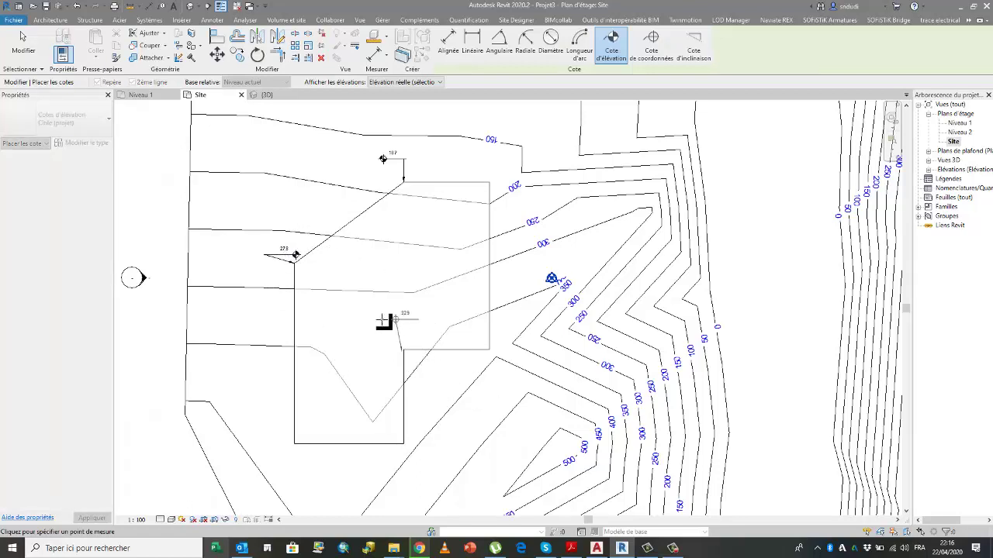
left_click(339, 319)
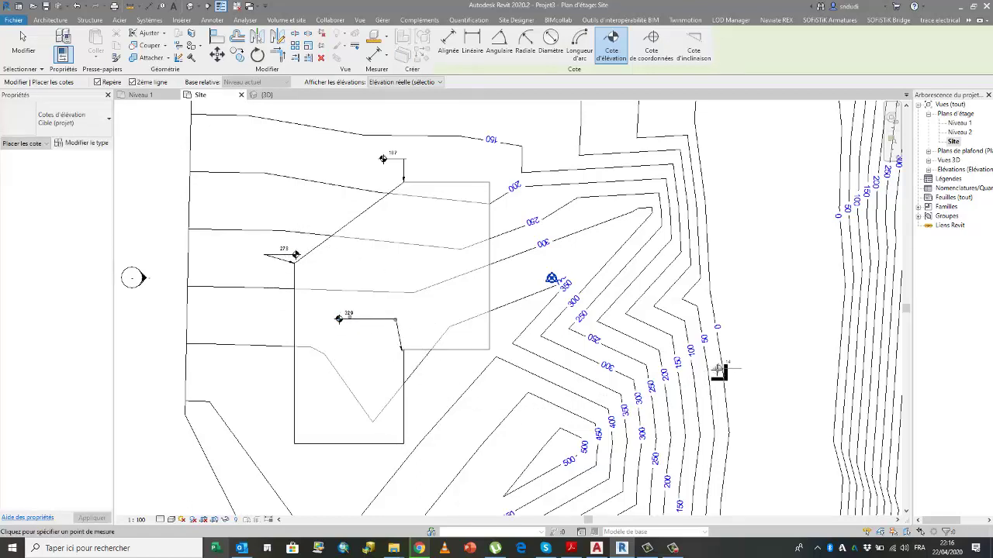
scroll(504, 453, "up", 2)
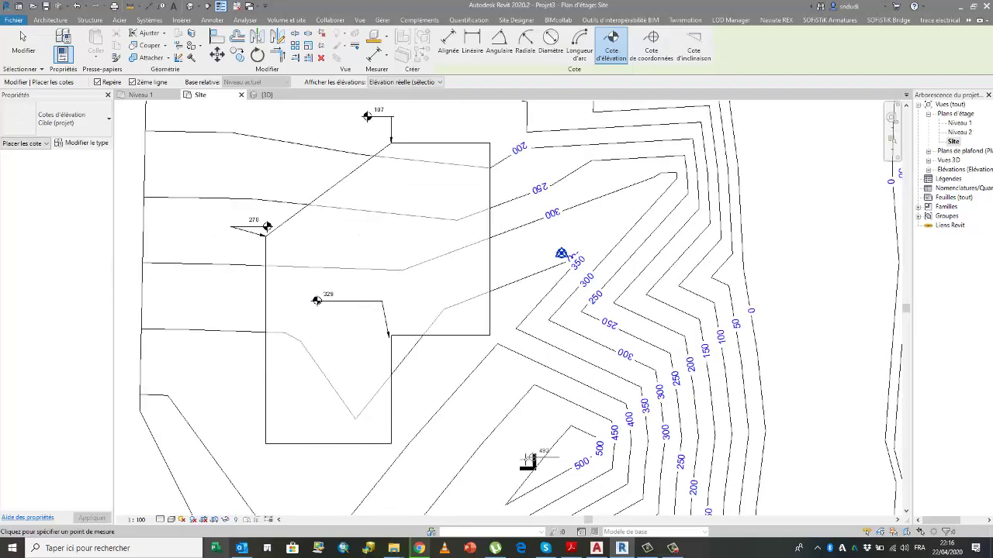
scroll(512, 461, "down", 2)
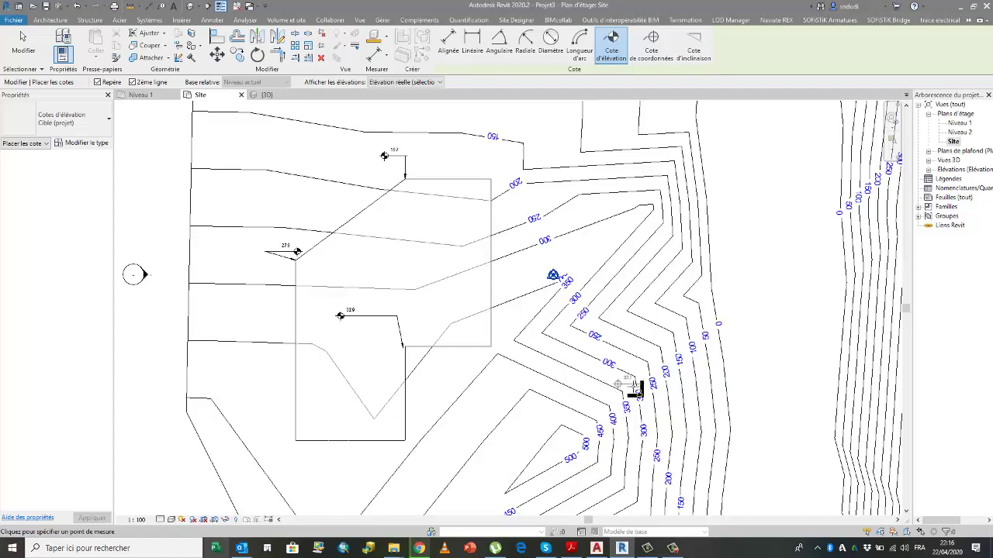
key("Escape")
scroll(388, 364, "up", 1)
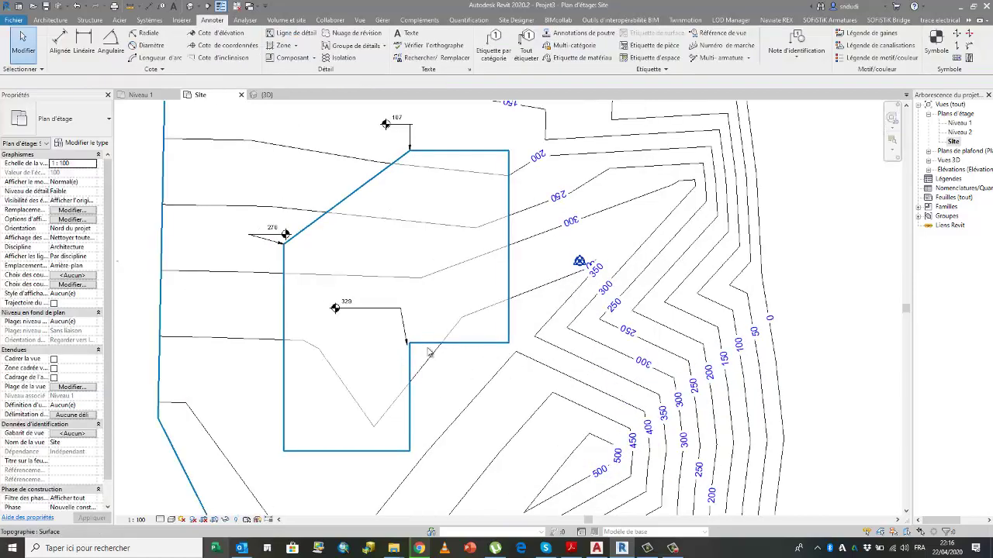
scroll(392, 360, "down", 1)
scroll(600, 305, "down", 1)
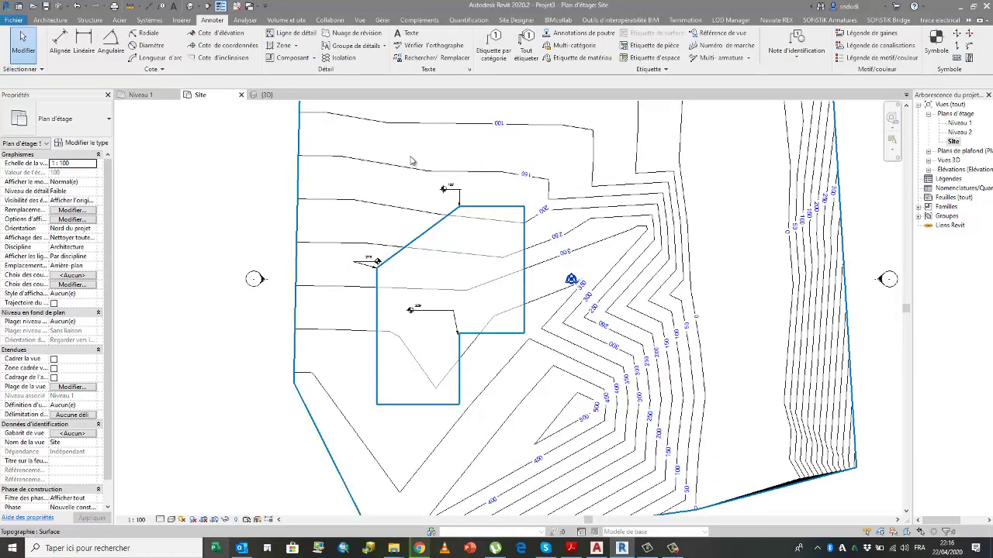
Return to the Massing & Site tools
left_click(289, 22)
scroll(299, 250, "down", 1)
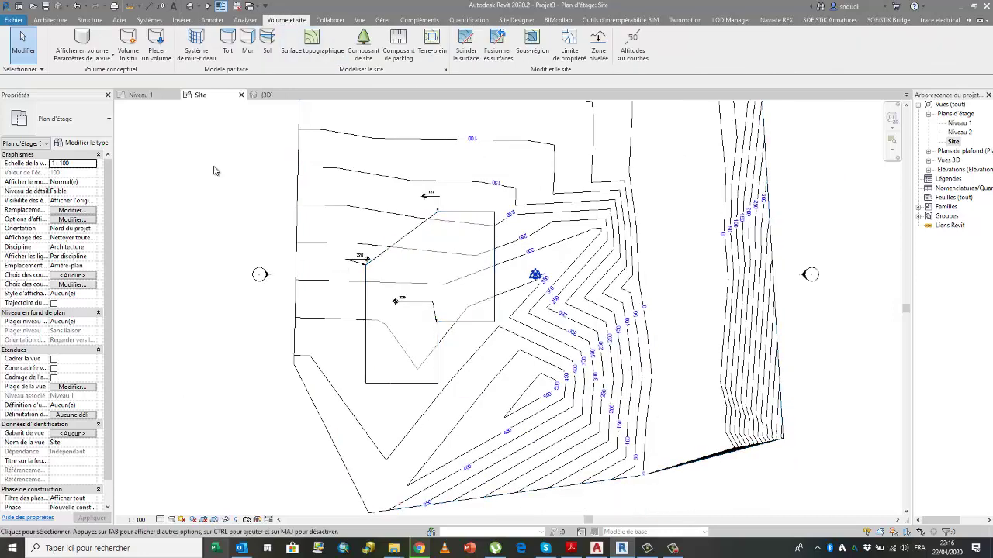
scroll(344, 279, "down", 1)
scroll(352, 266, "up", 1)
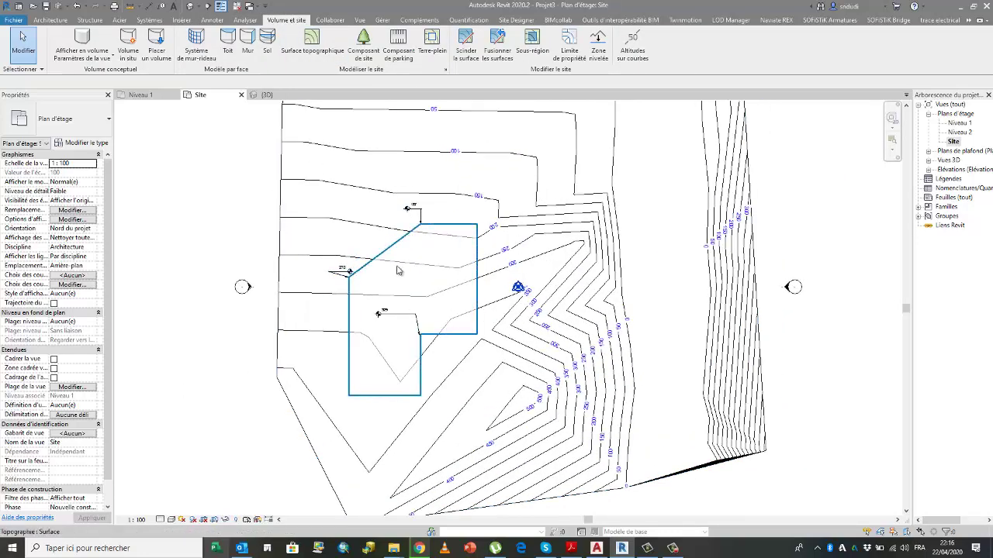
scroll(374, 249, "down", 1)
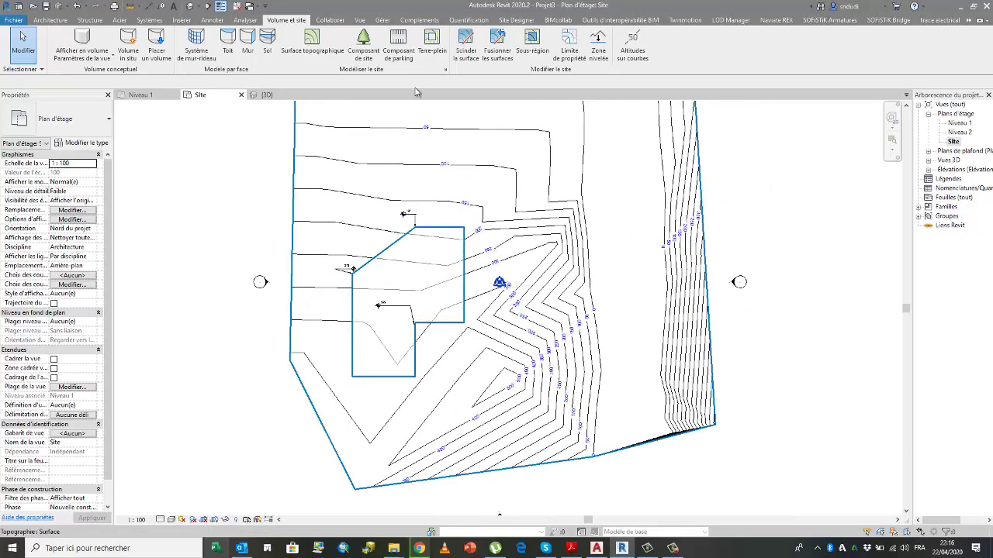
Start a new pad and give the Terre-plein 1 layer 1.00 thickness with Terre material
left_click(425, 48)
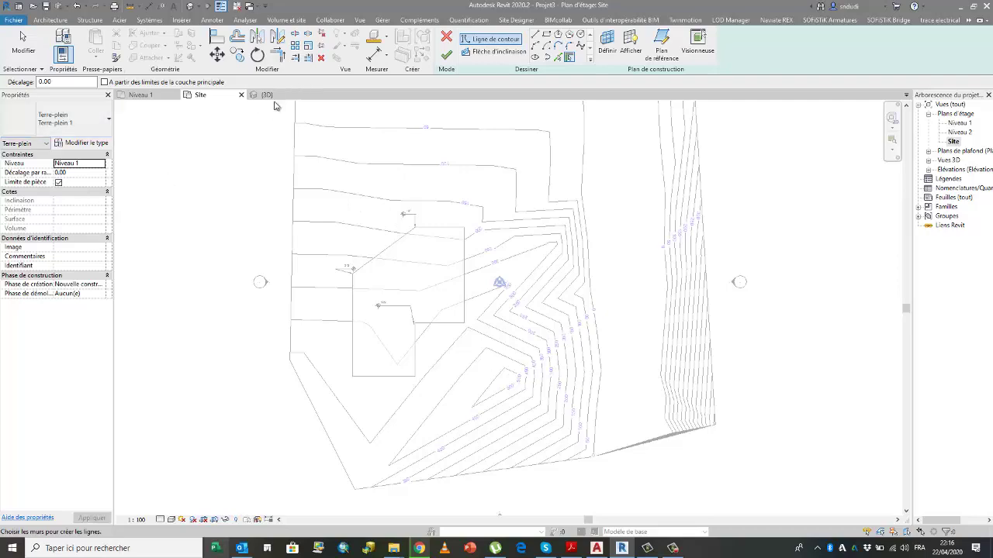
left_click(97, 144)
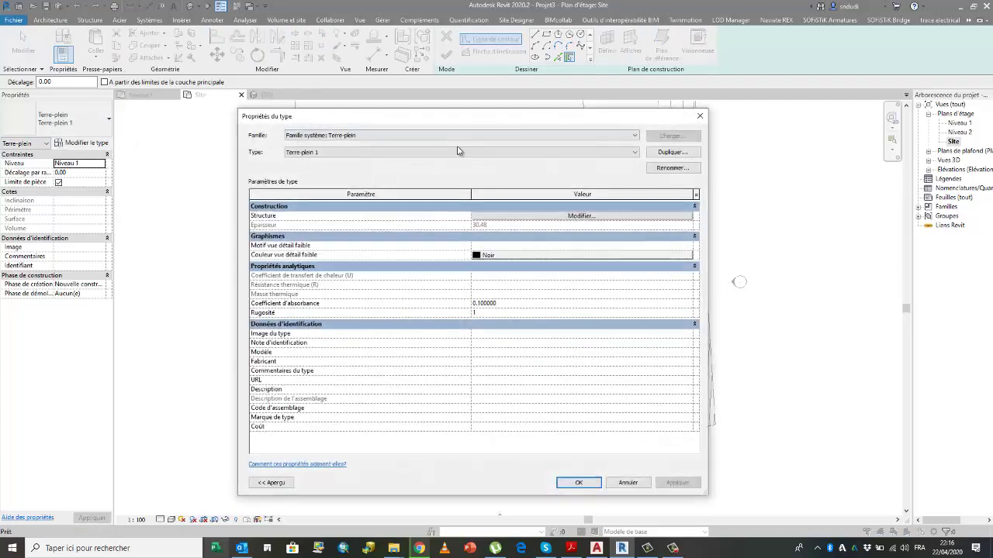
left_click(639, 217)
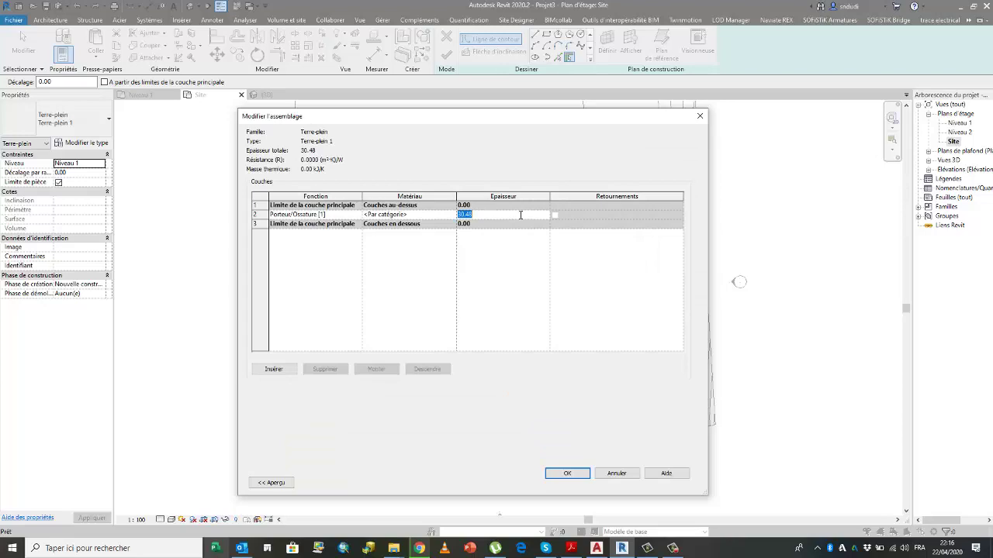
left_click(451, 218)
left_click(451, 214)
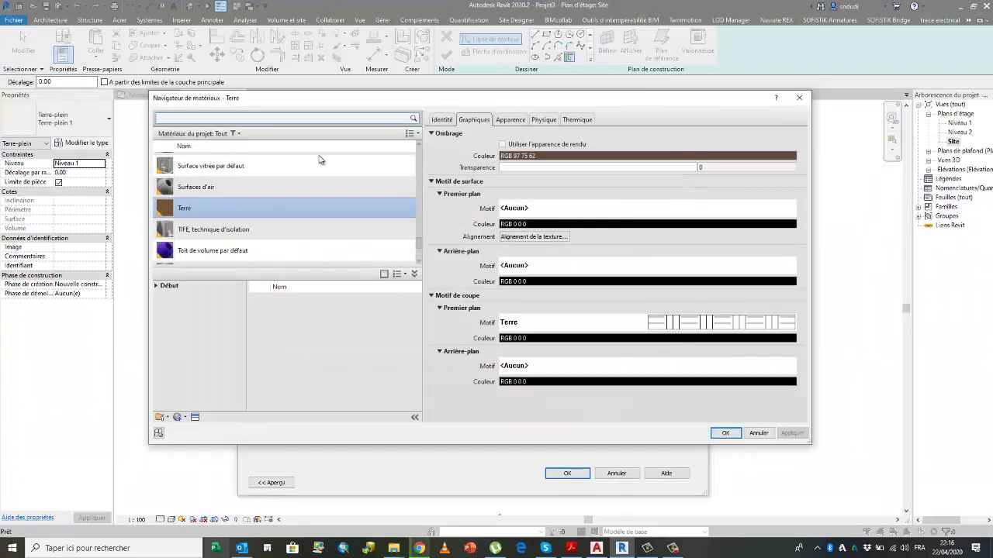
left_click(726, 433)
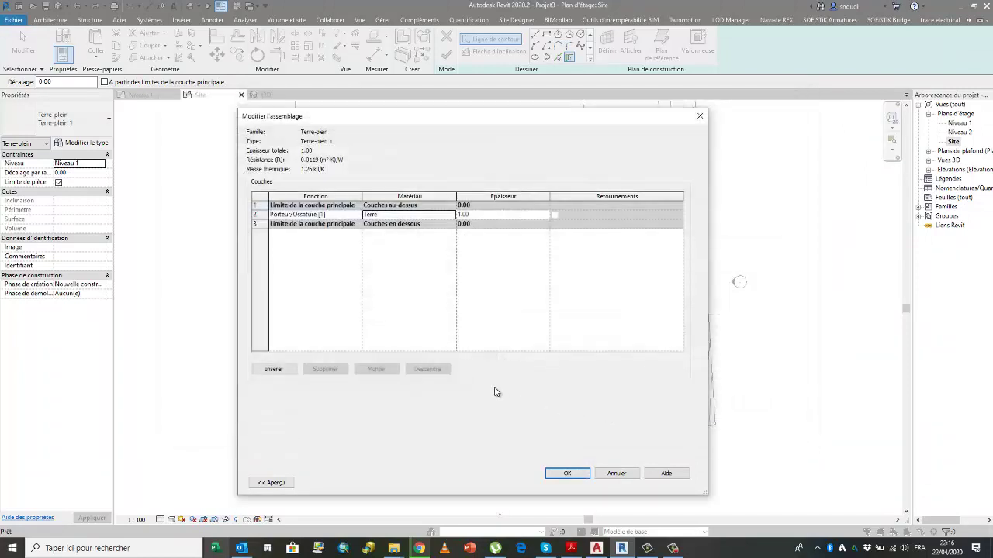
left_click(585, 474)
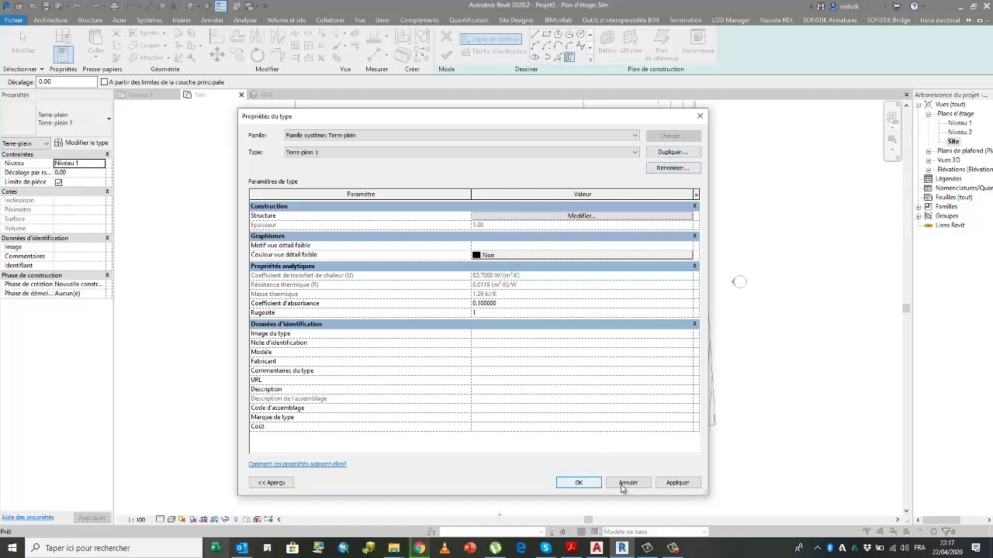
left_click(579, 482)
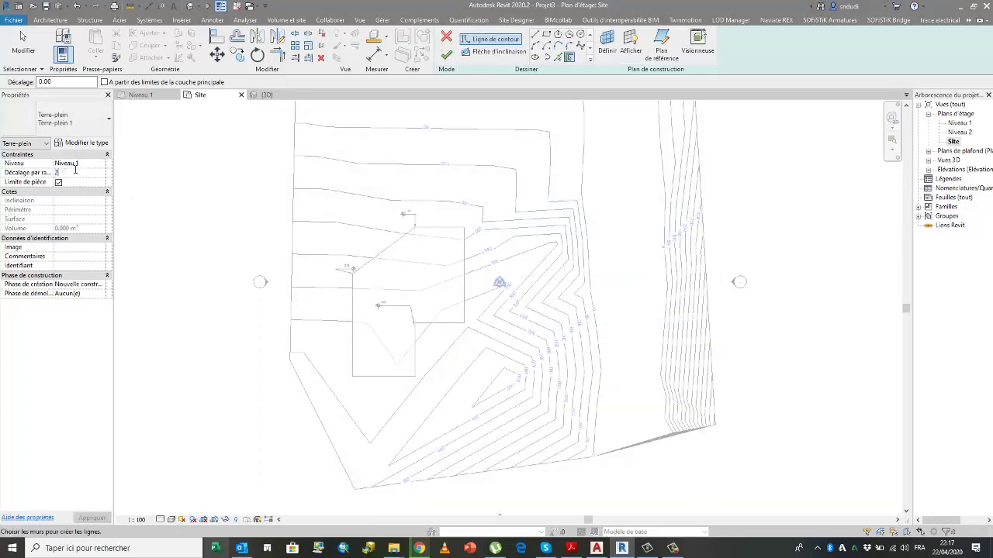
Pick the diagonal, top, right and left building edges as the pad boundary
scroll(450, 249, "up", 1)
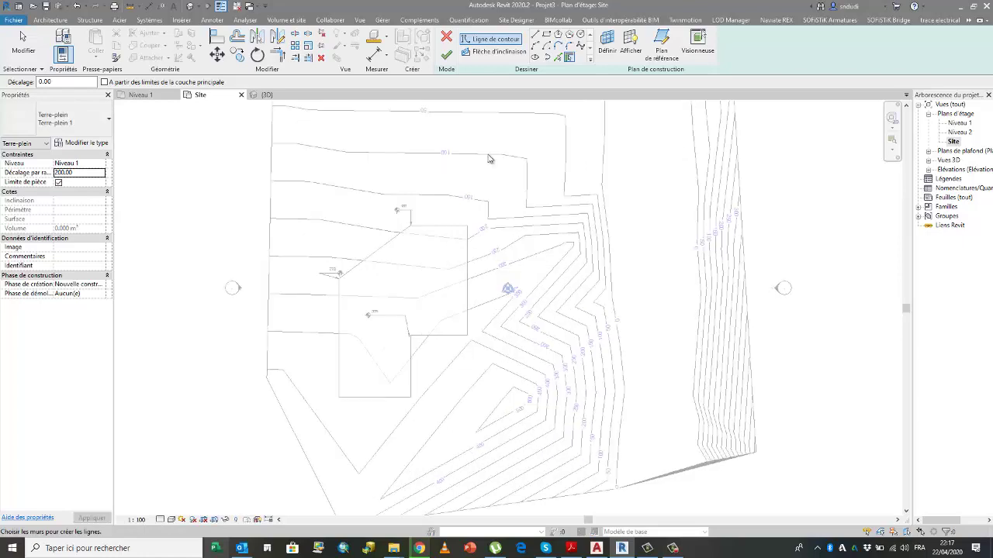
left_click(558, 57)
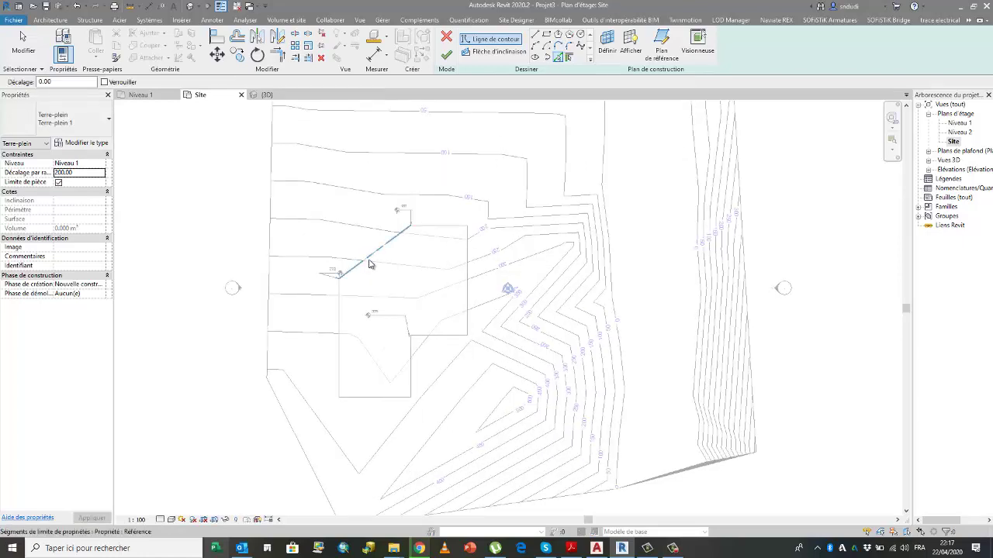
left_click(369, 254)
left_click(446, 226)
left_click(467, 284)
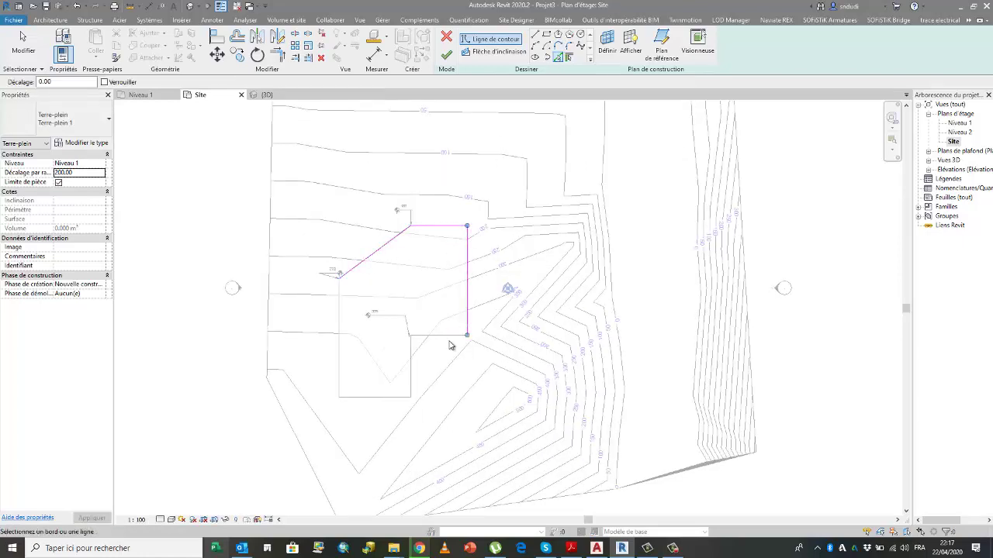
left_click(450, 335)
left_click(345, 335)
Close the outline's last corner, finish the 200.00-offset pad, and begin another pad sketch
left_click(281, 56)
left_click(443, 335)
left_click(339, 306)
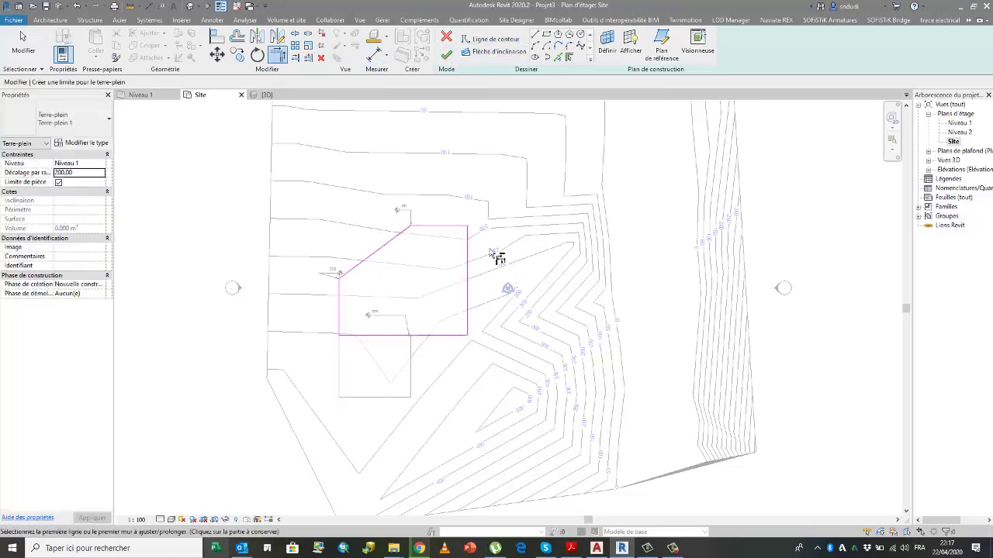
left_click(446, 55)
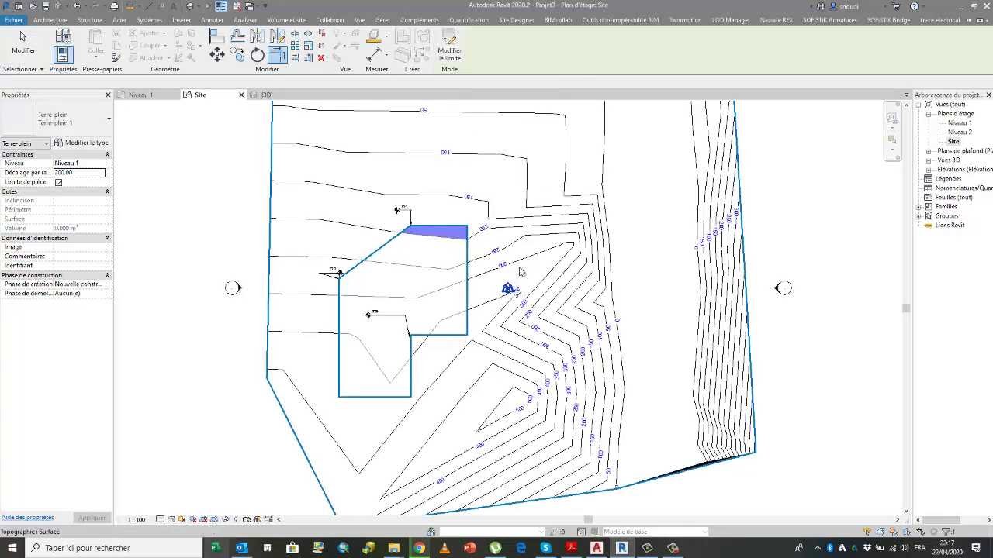
left_click(783, 252)
scroll(282, 290, "up", 2)
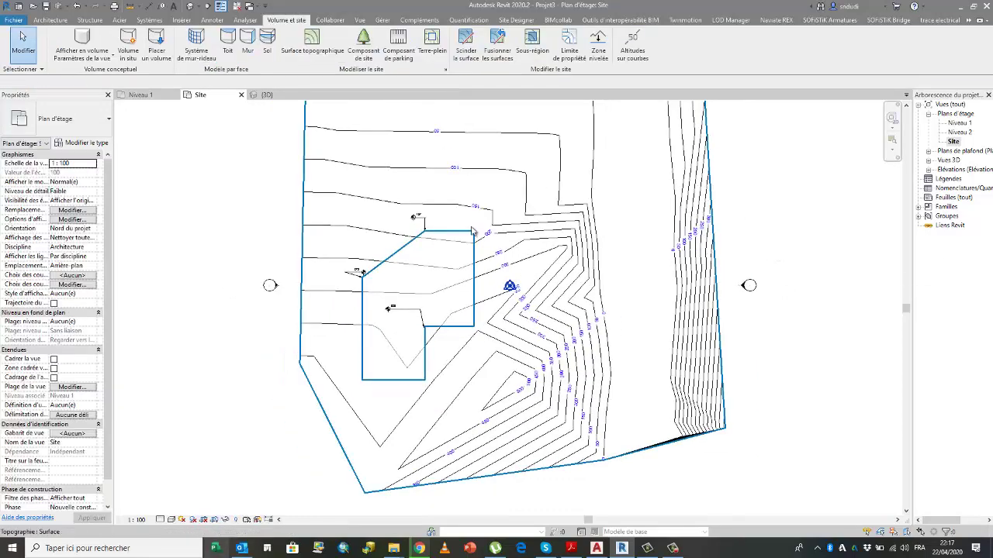
scroll(392, 290, "down", 3)
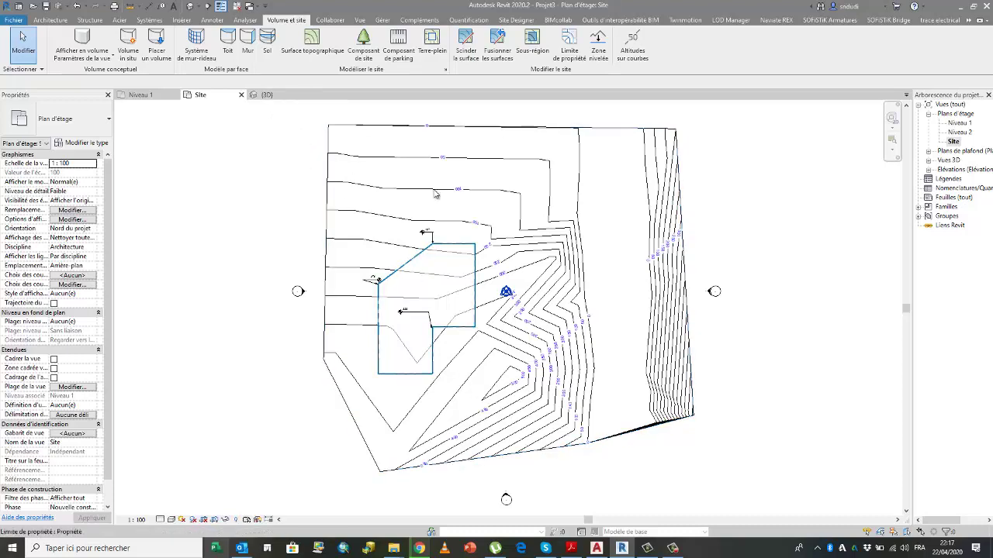
left_click(433, 48)
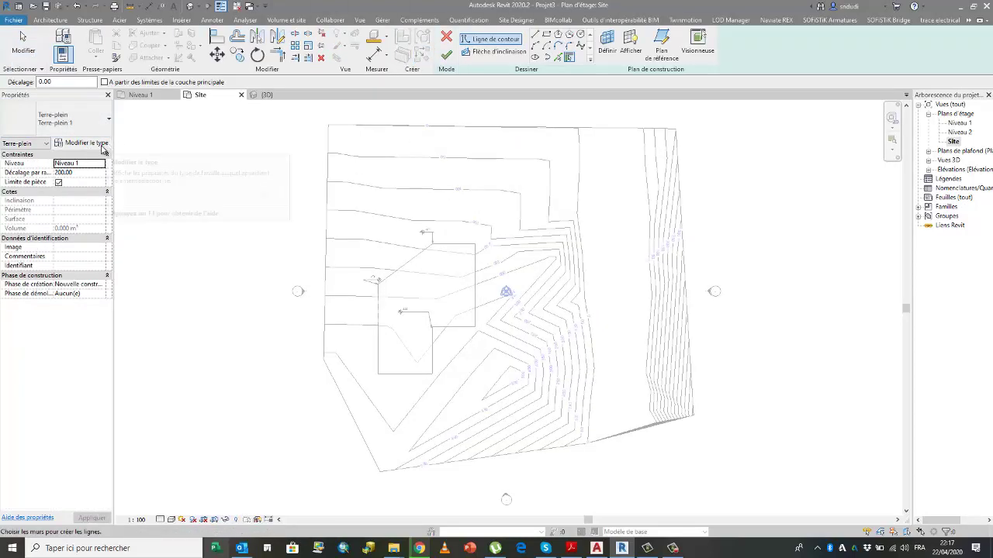
Duplicate the pad type as Terre-plein 2 and set its height offset to 400
left_click(97, 149)
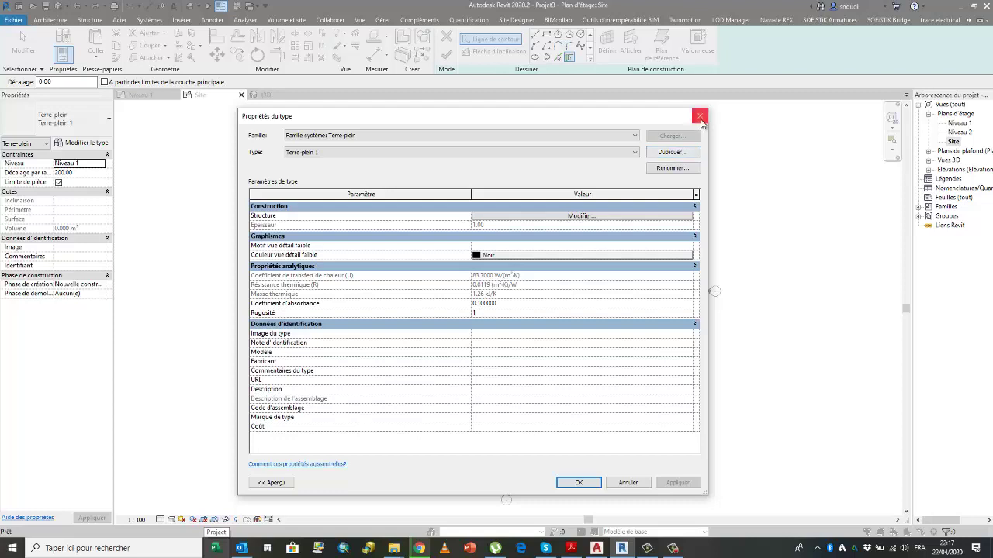
left_click(672, 153)
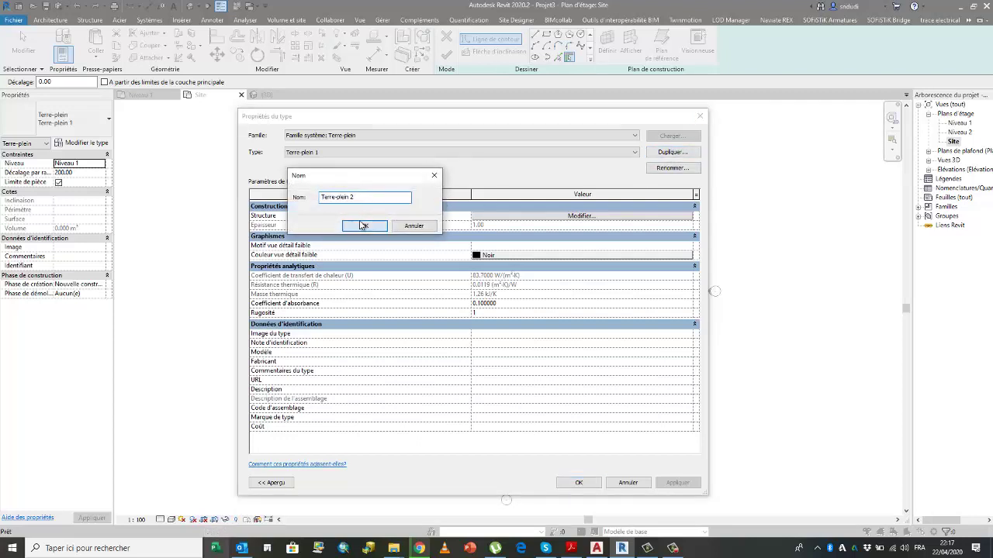
left_click(365, 225)
left_click(578, 484)
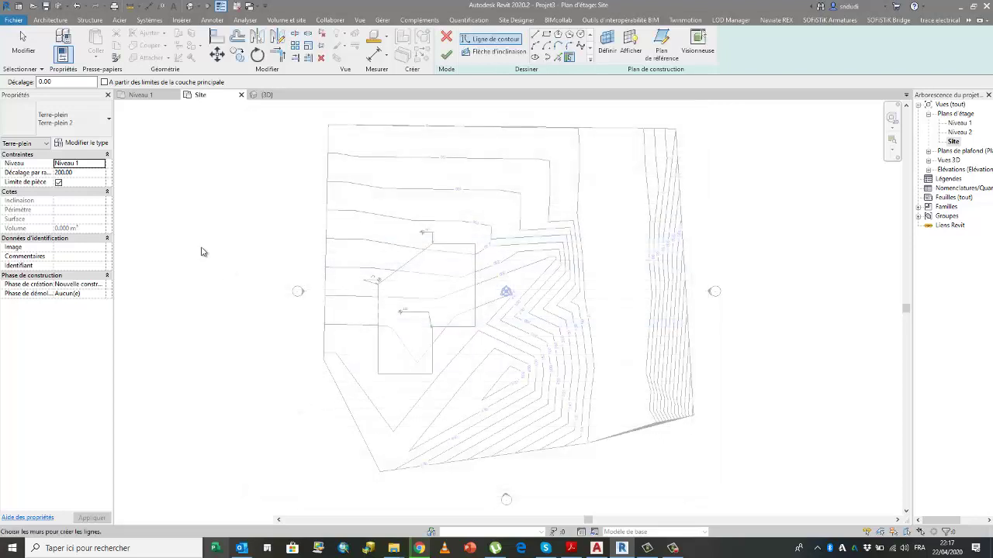
left_click(85, 173)
type("400")
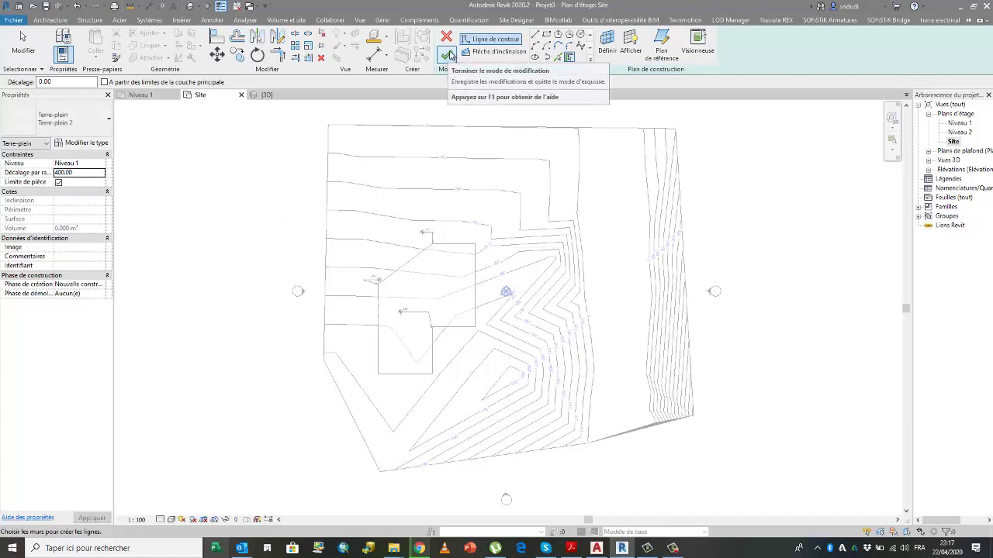
Outline the footprint's lower rectangle with picked edges and corner trims, then finish the pad
left_click(557, 58)
scroll(430, 376, "up", 2)
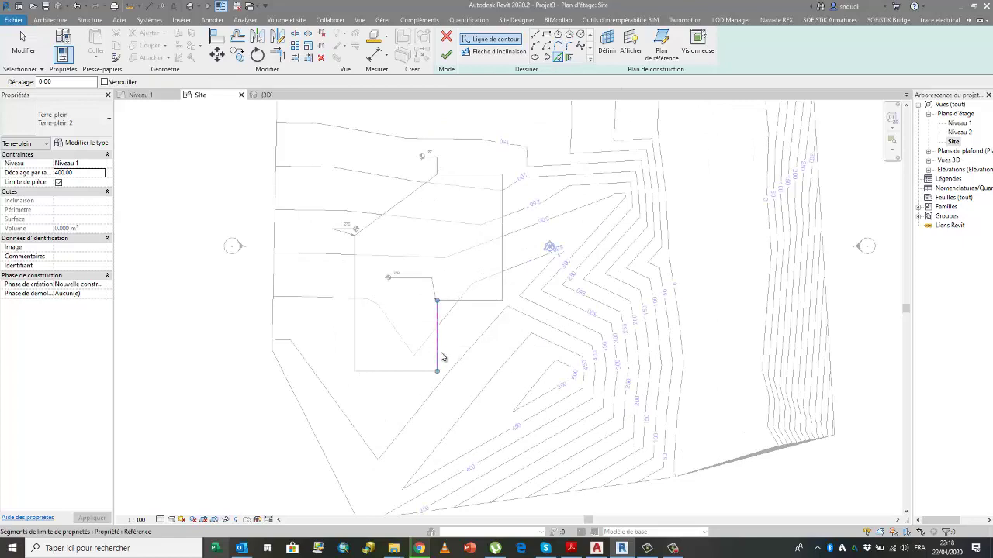
left_click(473, 301)
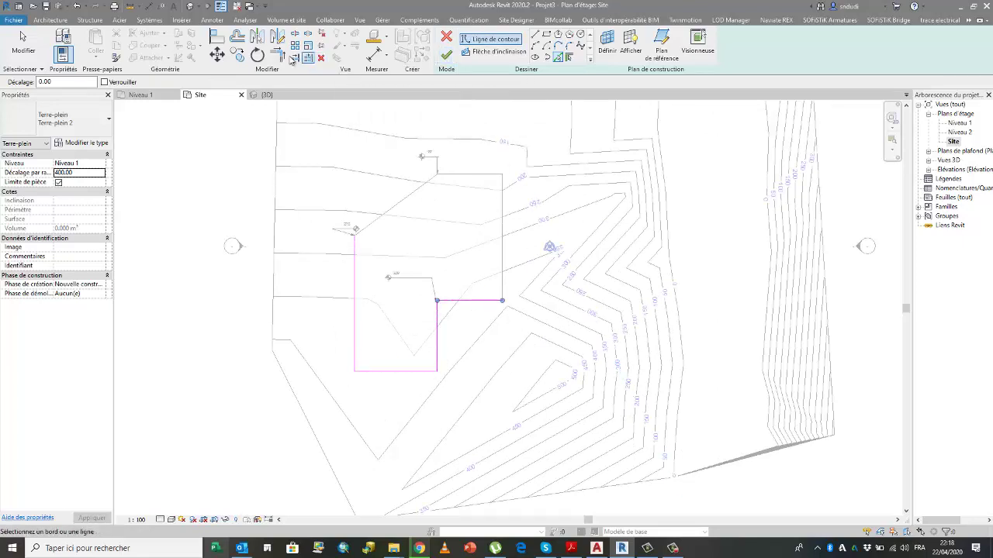
left_click(277, 54)
left_click(356, 330)
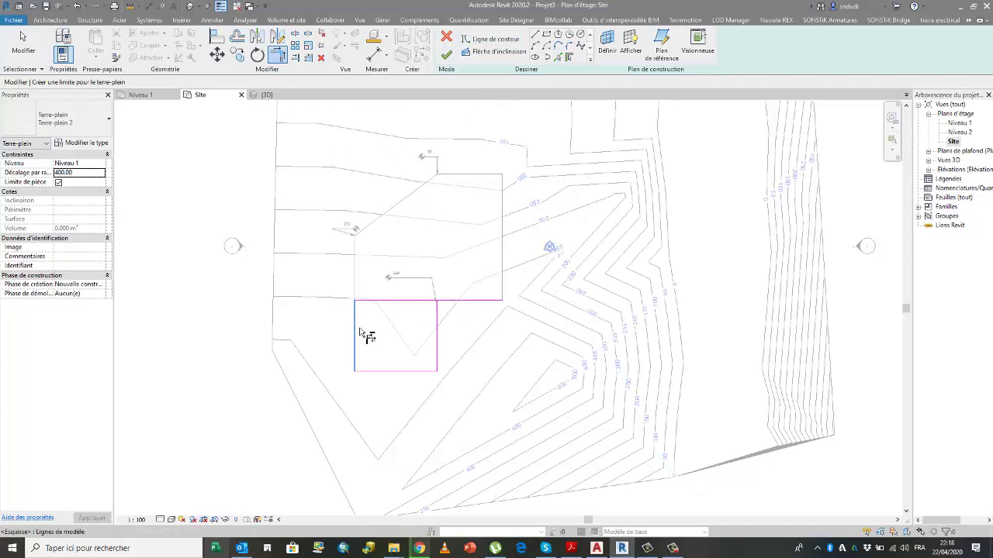
left_click(412, 301)
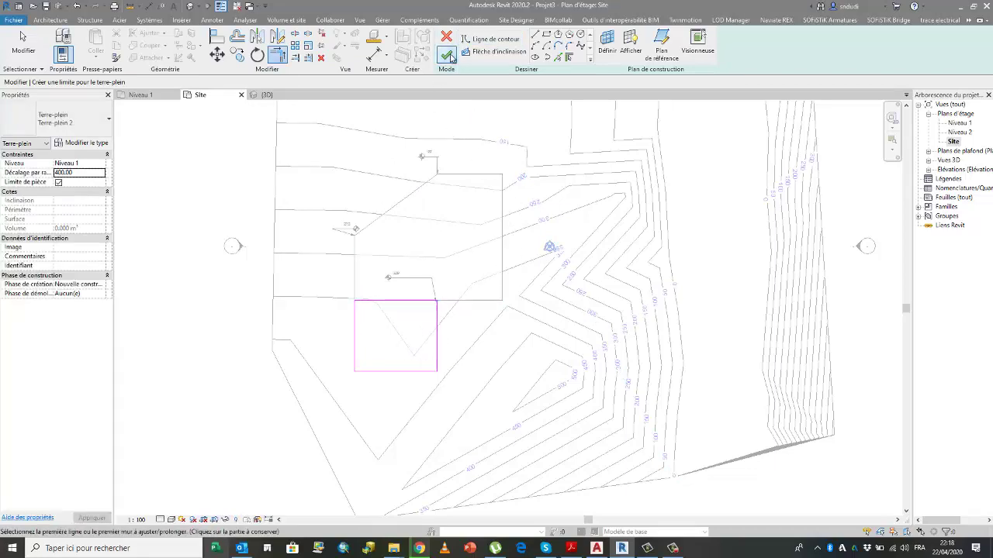
left_click(447, 55)
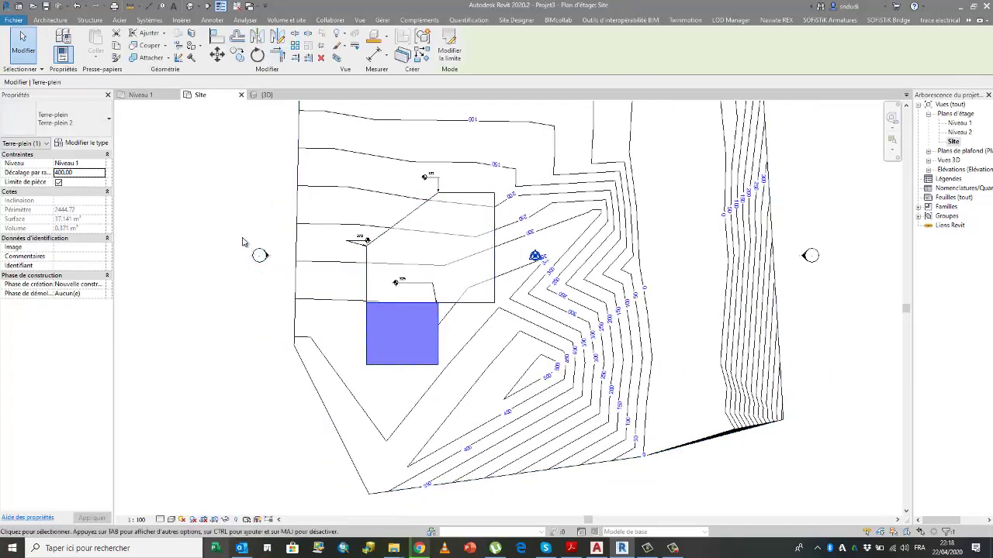
Deselect the pad and open the {3D} view of the site, zoomed in on the terrain
left_click(240, 225)
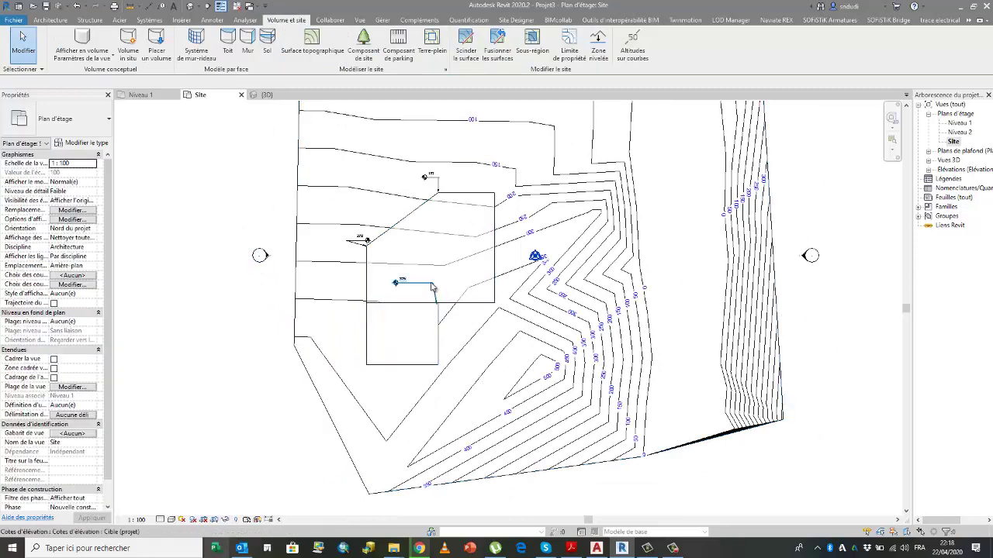
left_click(265, 95)
scroll(463, 446, "up", 2)
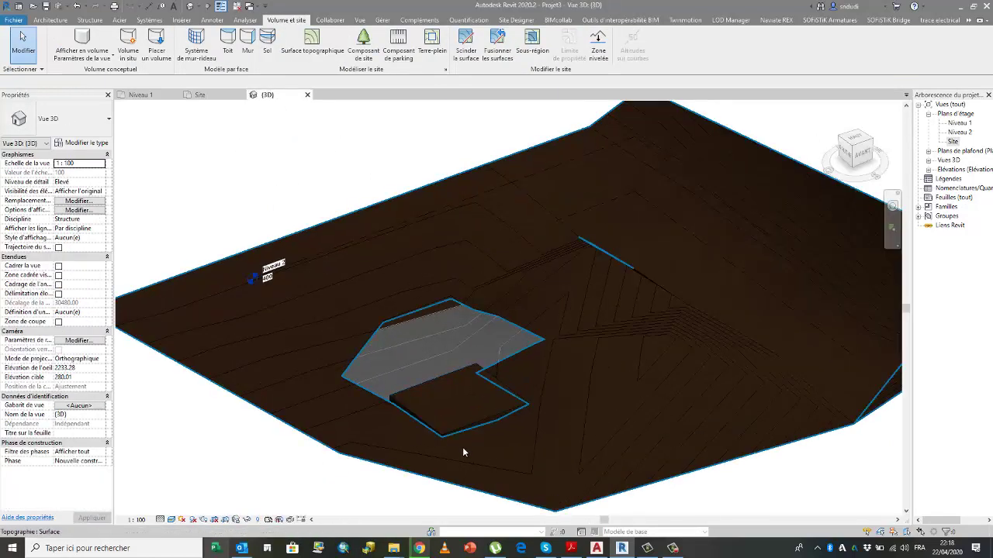
scroll(437, 458, "up", 2)
scroll(438, 458, "up", 2)
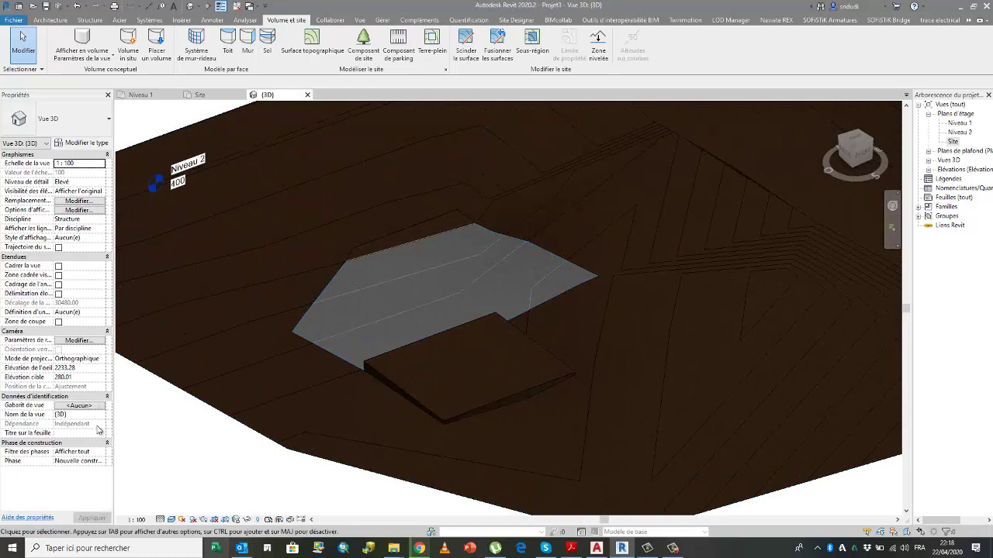
Set the 3D Phase Filter to Composants démolis + nouveaux, orbit to inspect both pad recesses, then return to the Site plan
left_click(101, 454)
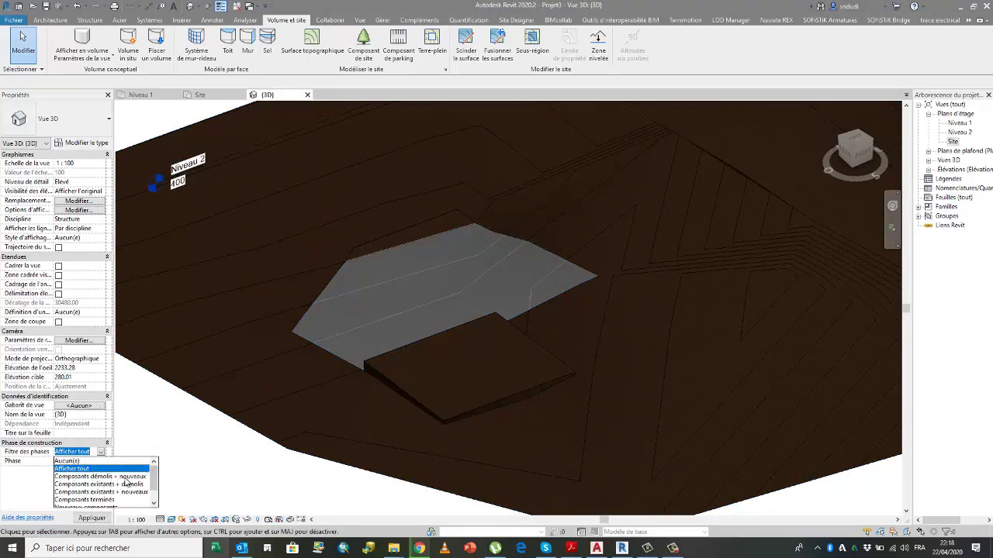
left_click(124, 477)
scroll(264, 467, "down", 1)
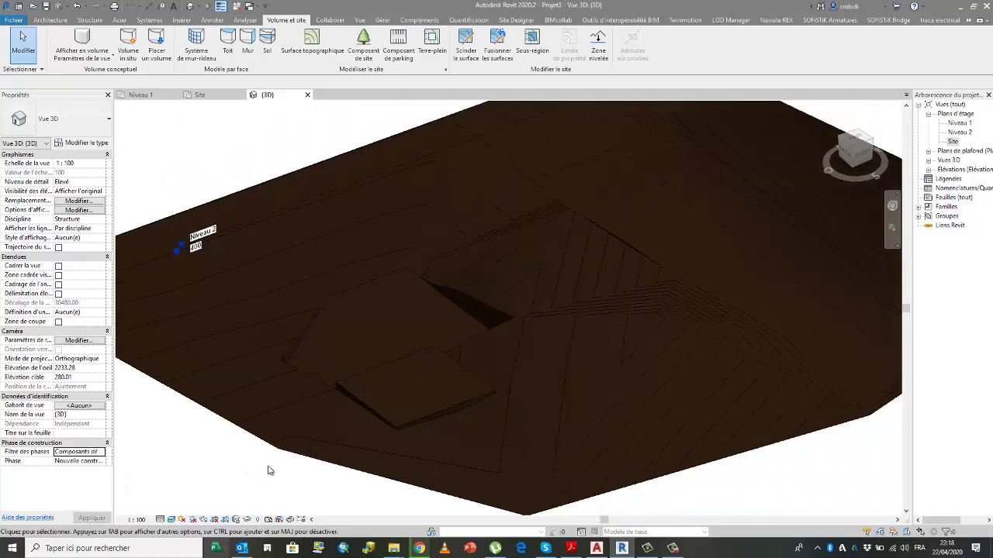
mouse_move(270, 470)
middle_mouse_down("shift")
mouse_move(271, 460)
mouse_move(280, 470)
mouse_move(548, 458)
mouse_move(726, 404)
mouse_move(758, 414)
mouse_move(608, 293)
mouse_move(466, 235)
middle_mouse_up("shift")
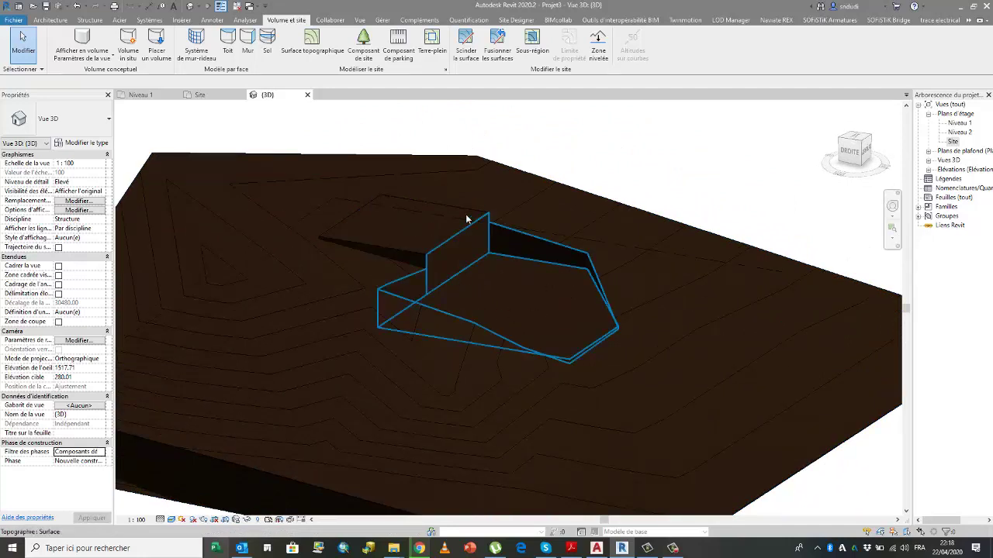
middle_click_drag(518, 293, 455, 255, "shift")
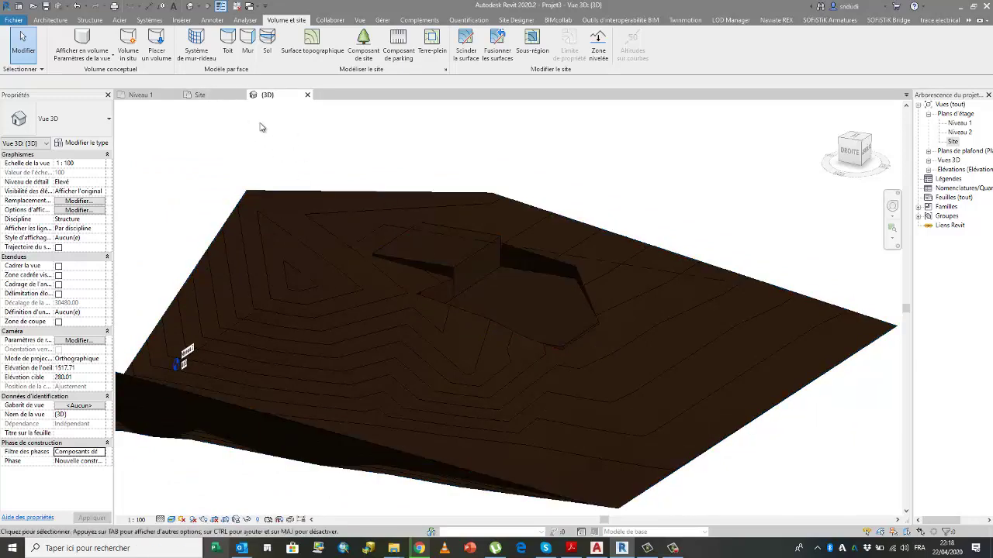
left_click(199, 95)
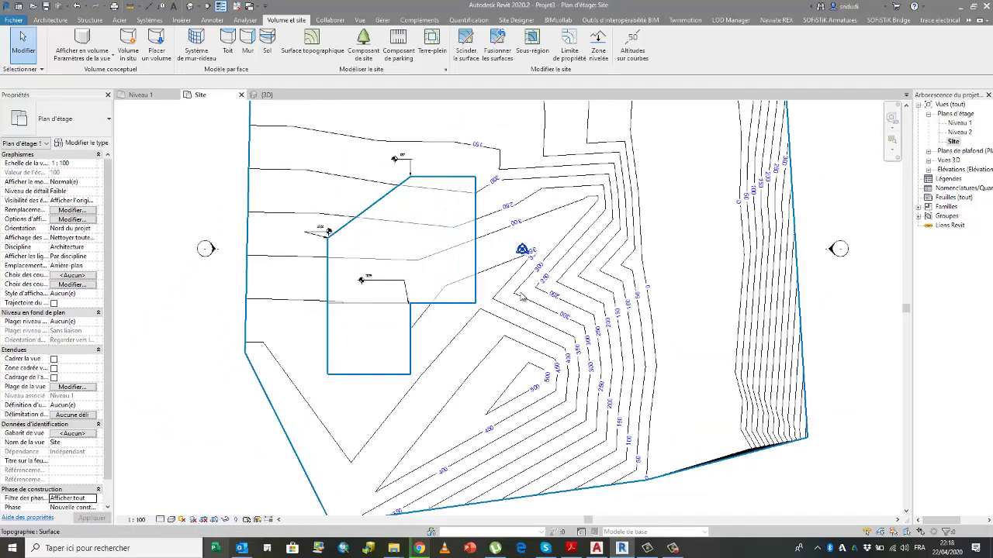
Place three 400 spot elevations on the lower building pad
left_click(212, 20)
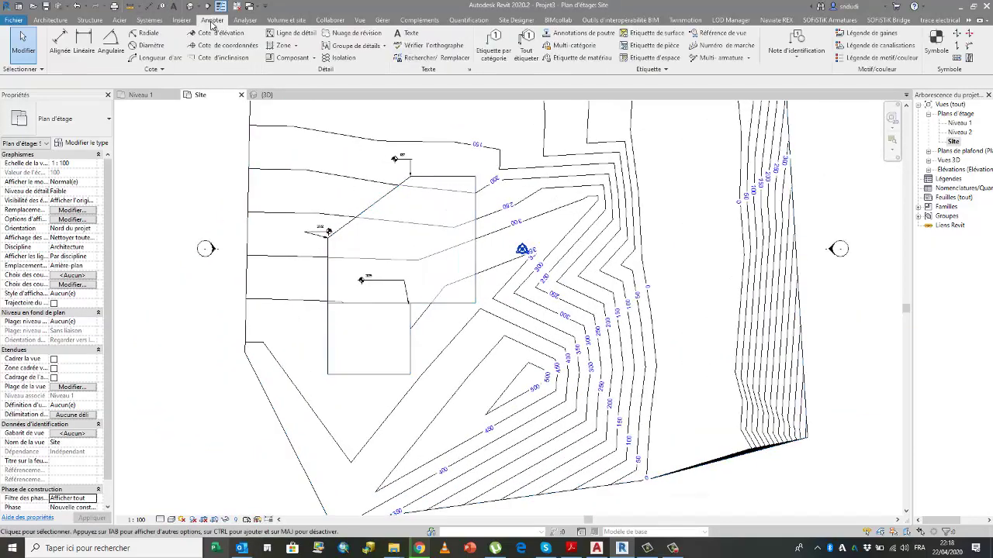
left_click(219, 32)
scroll(376, 403, "up", 3)
scroll(357, 348, "up", 2)
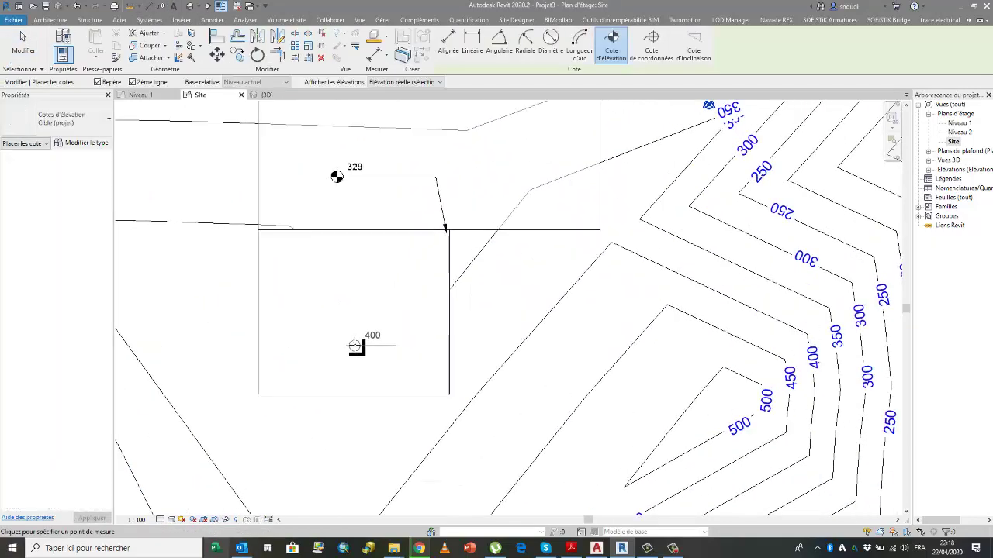
left_click(356, 342)
left_click(357, 306)
left_click(392, 305)
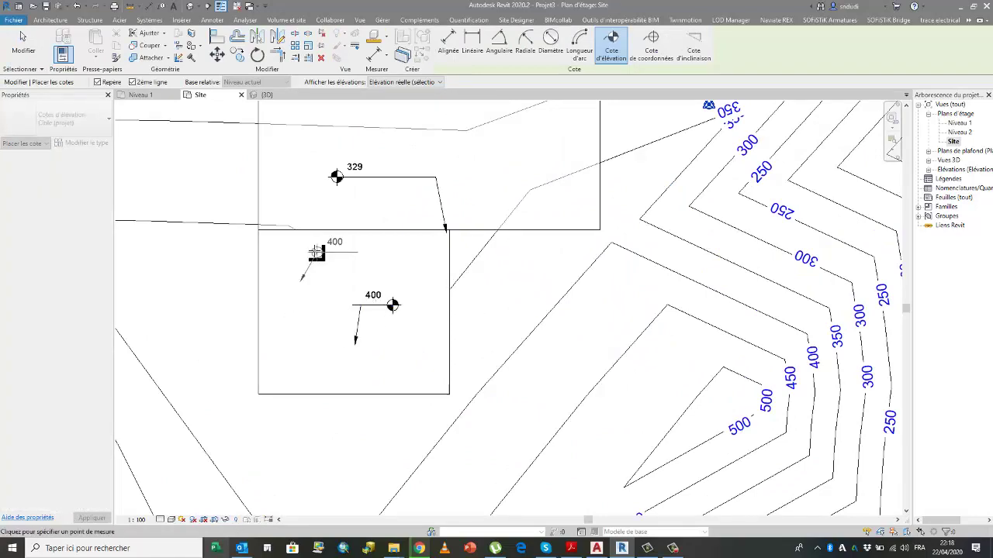
left_click(316, 253)
left_click(383, 252)
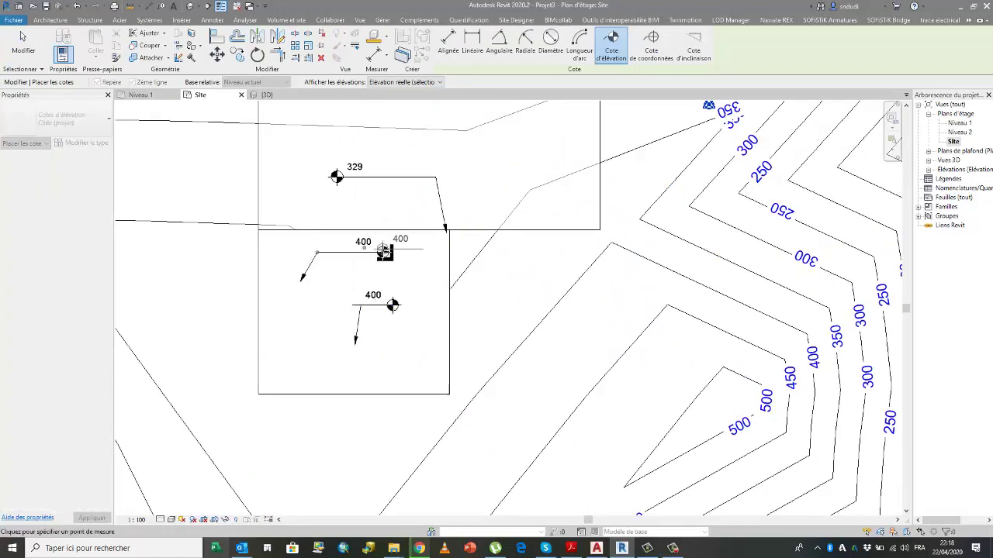
left_click(311, 320)
Place 200 spot elevations on the upper pad and near its top corner, then finish the tool
scroll(262, 133, "down", 1)
middle_click_drag(262, 155, 382, 188)
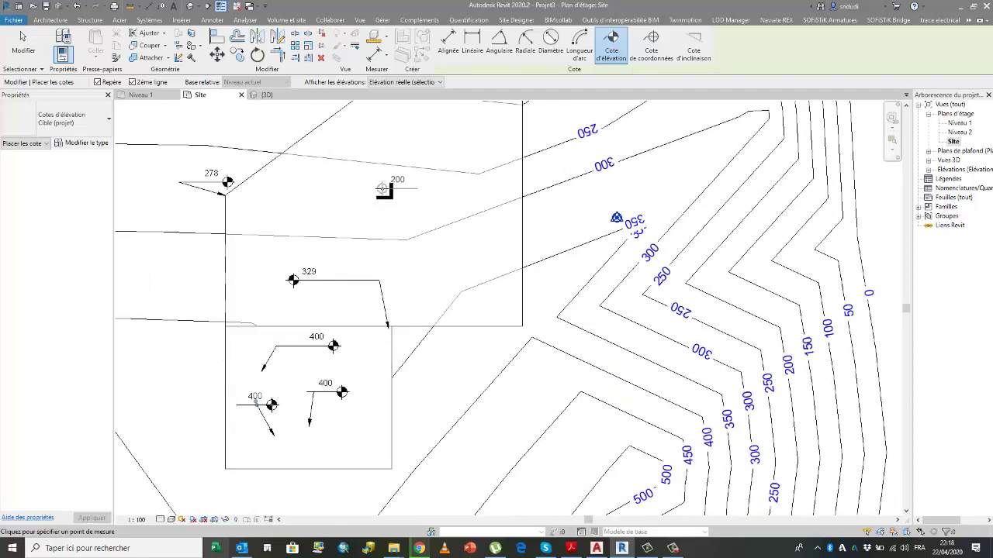
left_click(382, 188)
left_click(327, 188)
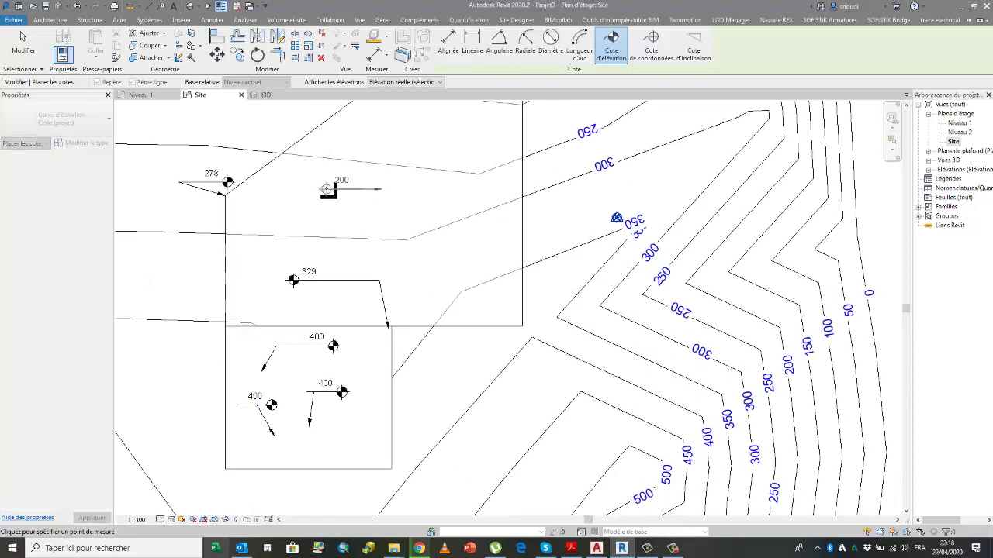
left_click(465, 133)
left_click(395, 106)
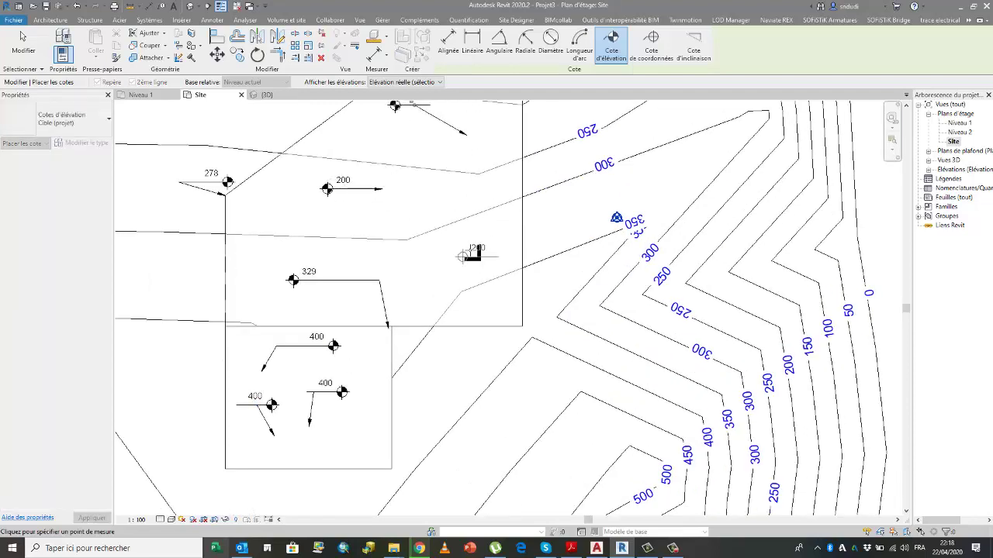
left_click(464, 244)
left_click(460, 274)
left_click(405, 274)
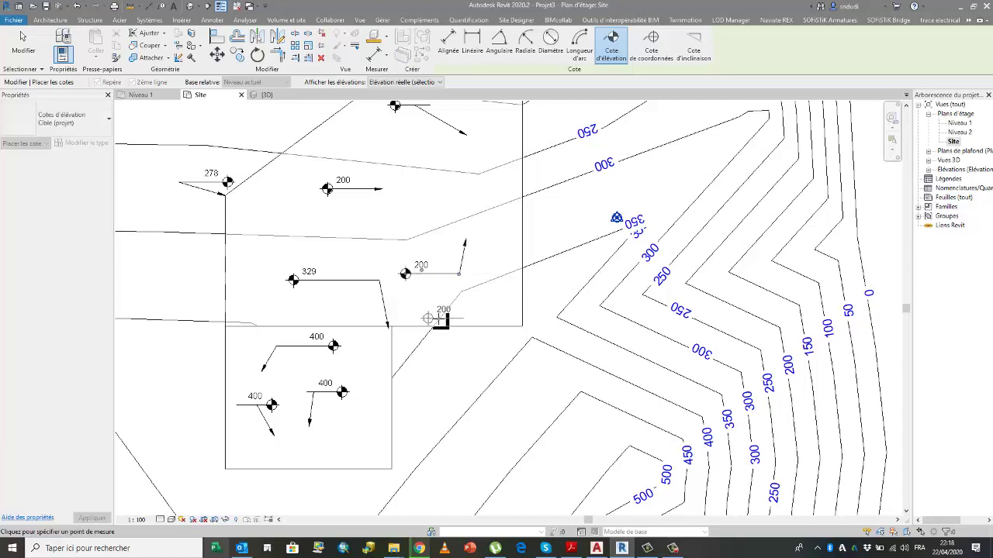
key("Escape")
key("Escape")
Zoom around the Site plan to review the placed spot elevations
scroll(520, 357, "down", 3)
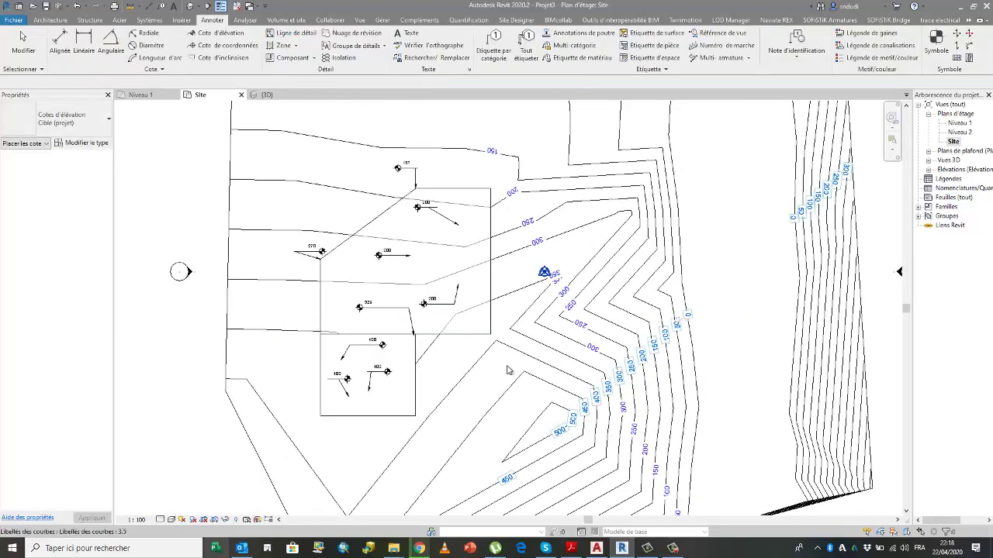
scroll(481, 371, "down", 2)
scroll(418, 349, "up", 2)
scroll(311, 311, "down", 2)
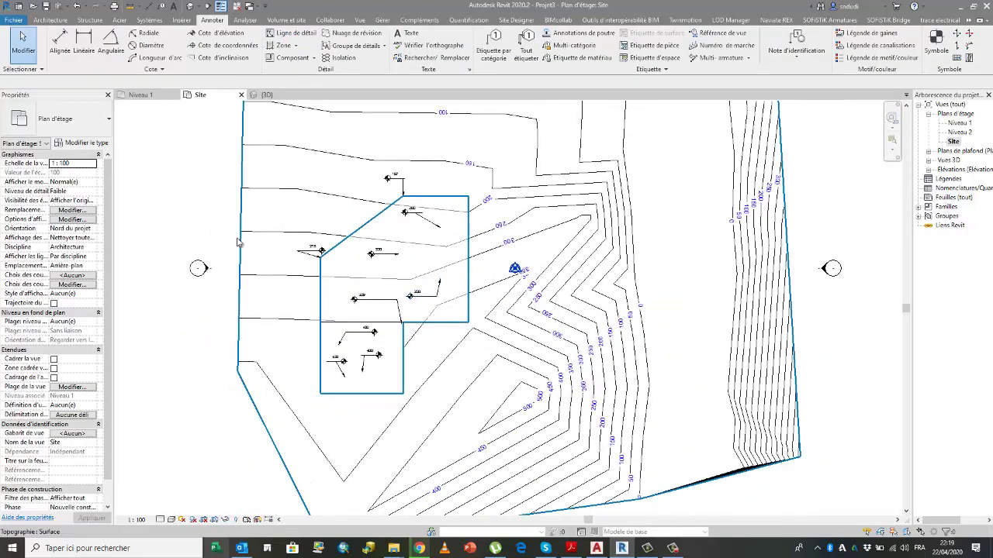
scroll(475, 353, "up", 1)
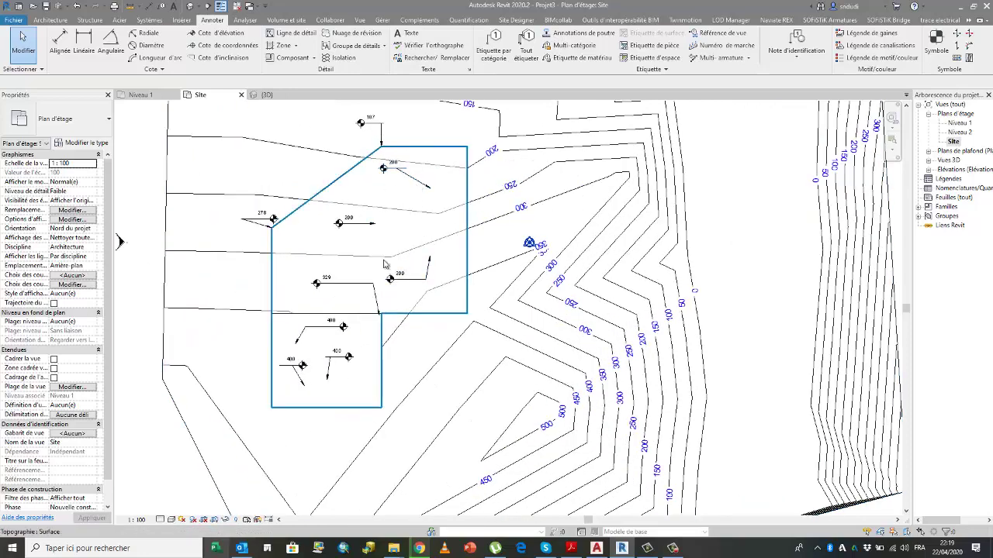
scroll(454, 300, "down", 1)
scroll(344, 333, "down", 1)
scroll(385, 355, "up", 1)
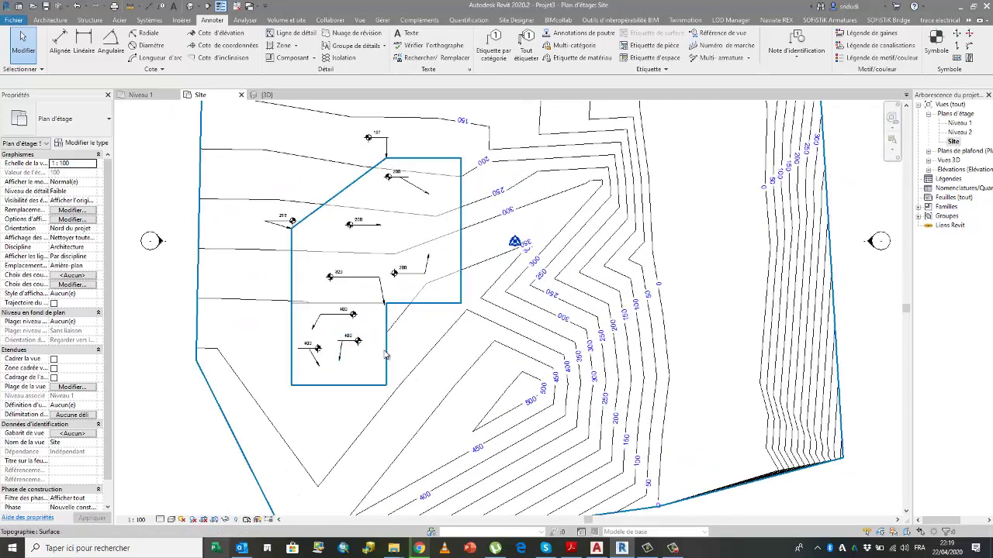
scroll(386, 355, "down", 1)
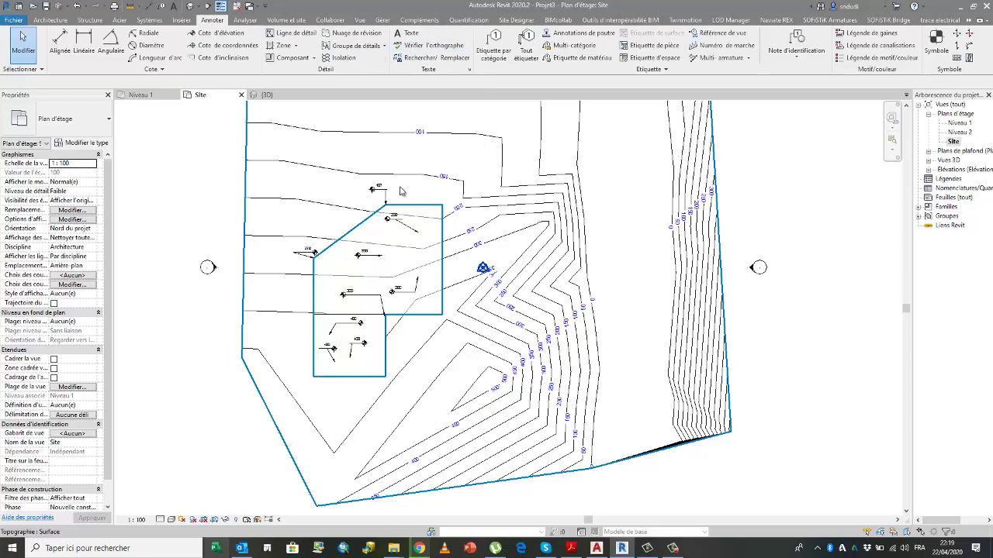
scroll(397, 209, "down", 1)
left_click(360, 20)
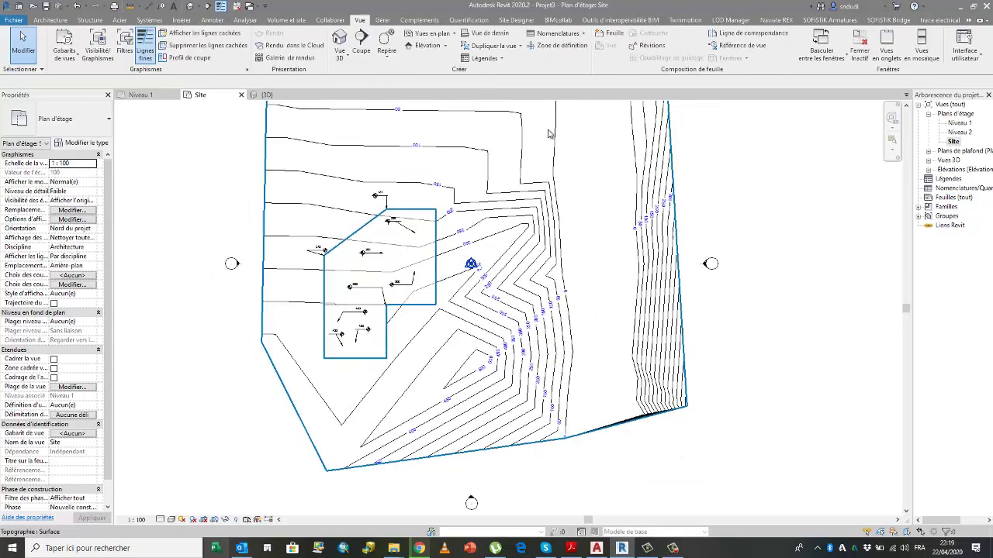
Create a Schedule/Quantities for the Topographie category, named Nomenclature de la topographie
left_click(555, 33)
left_click(574, 47)
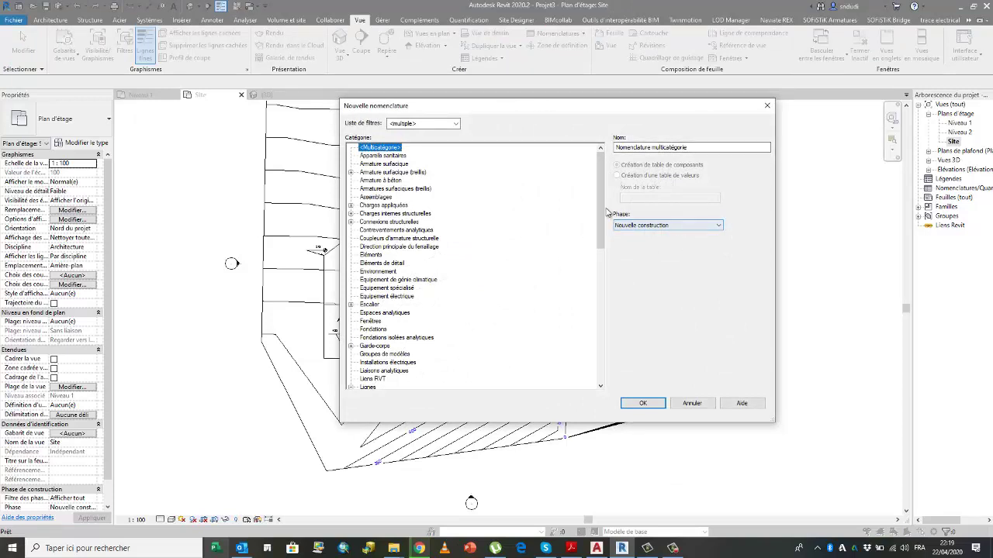
left_click_drag(601, 233, 603, 373)
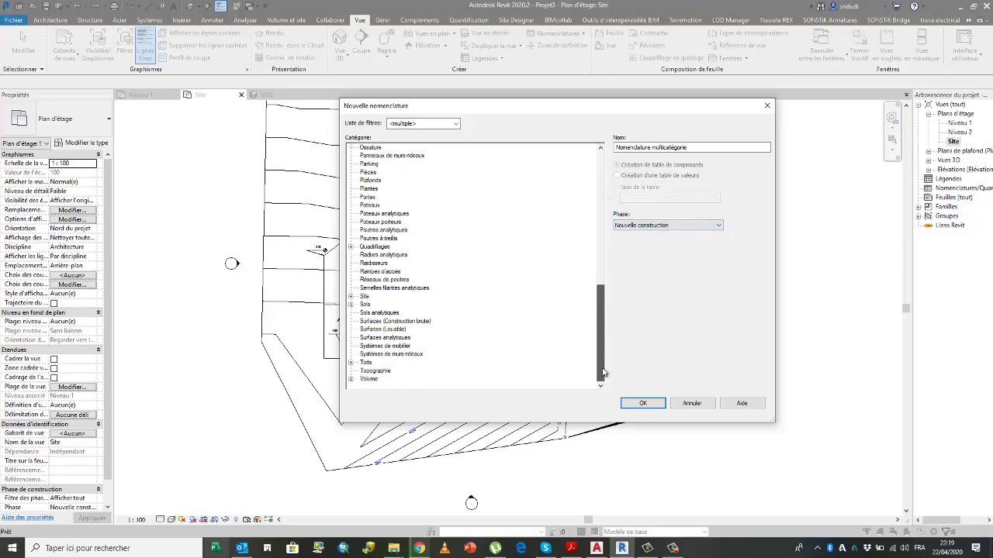
left_click(379, 370)
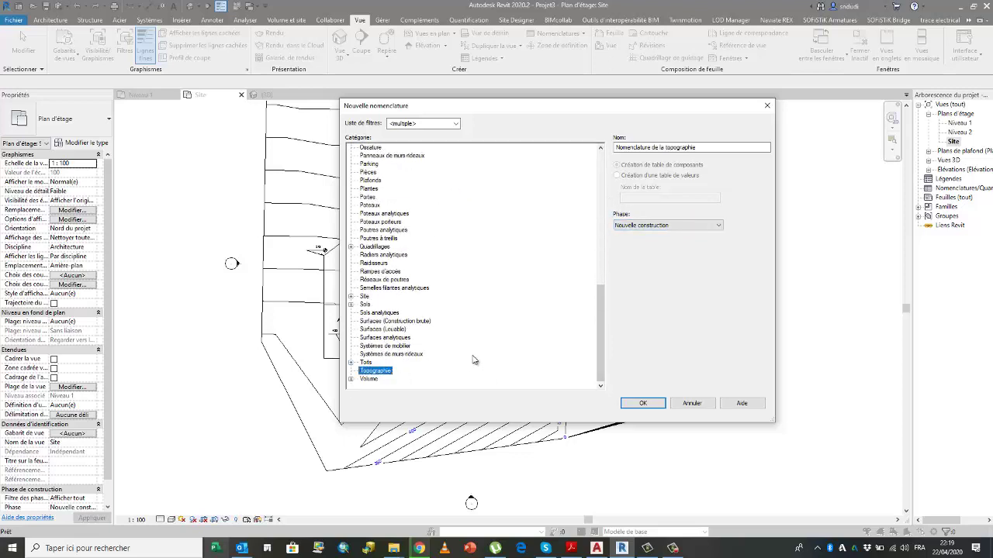
left_click(644, 402)
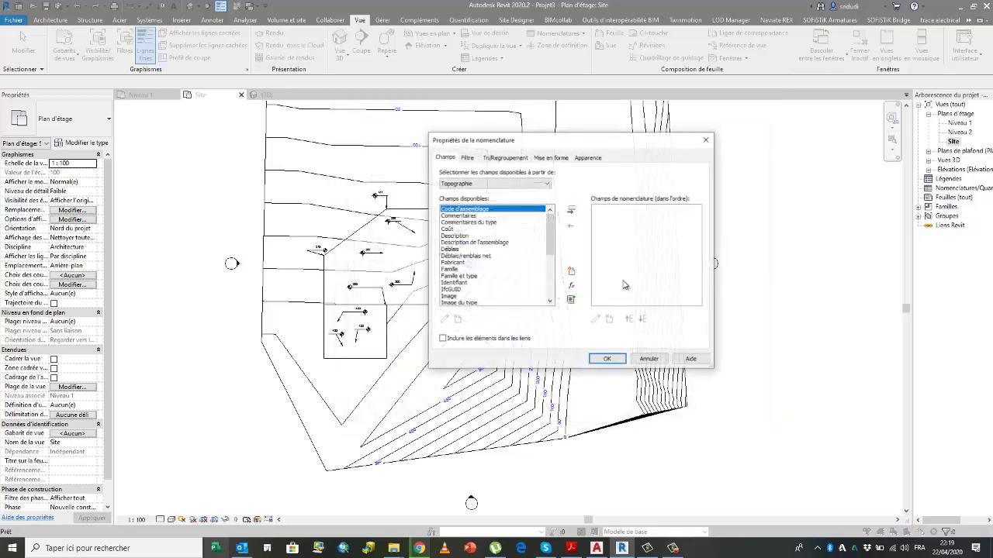
Add Déblais, Déblais/remblais net and Surface to the schedule fields
left_click_drag(531, 148, 452, 151)
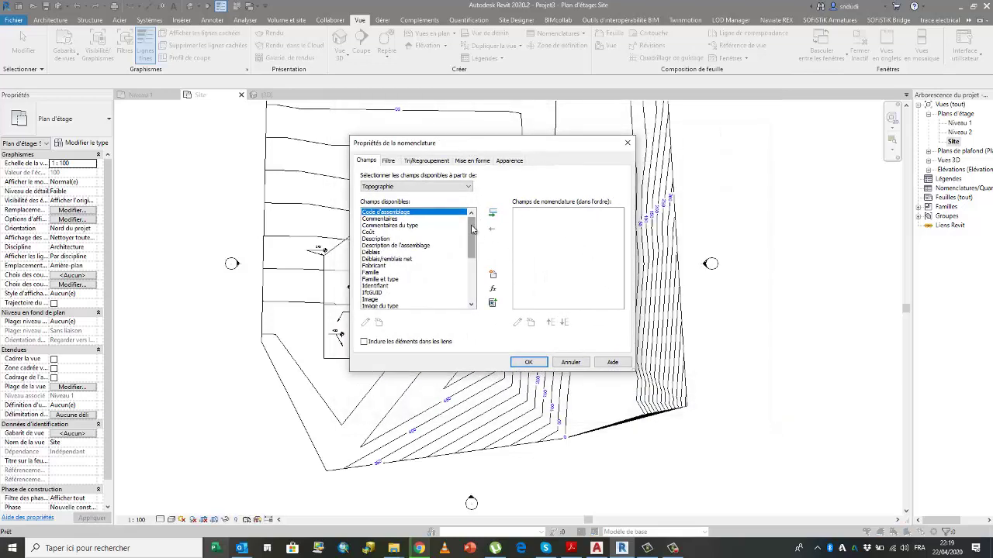
mouse_move(472, 219)
left_mouse_down()
mouse_move(471, 251)
mouse_move(472, 225)
left_mouse_up()
scroll(402, 236, "down", 2)
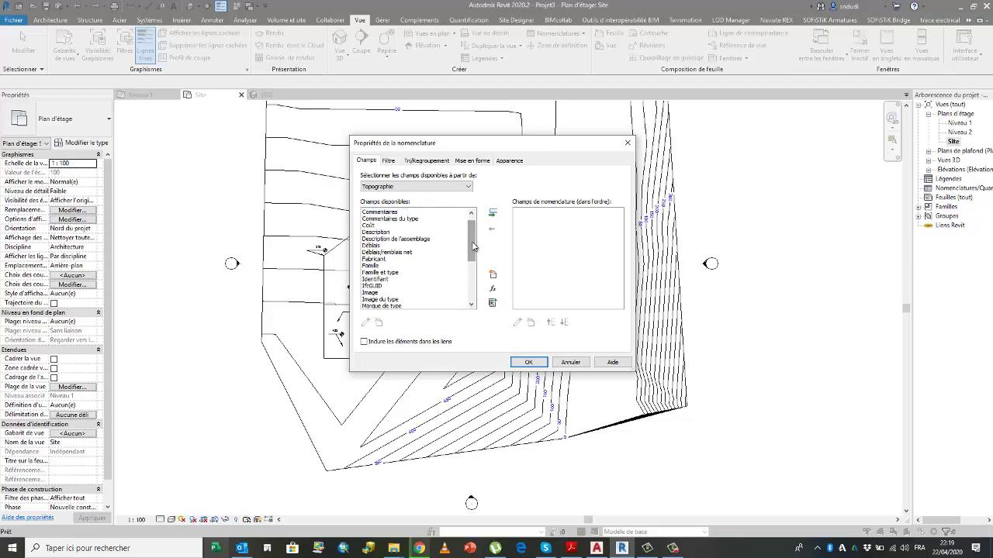
left_click(388, 226)
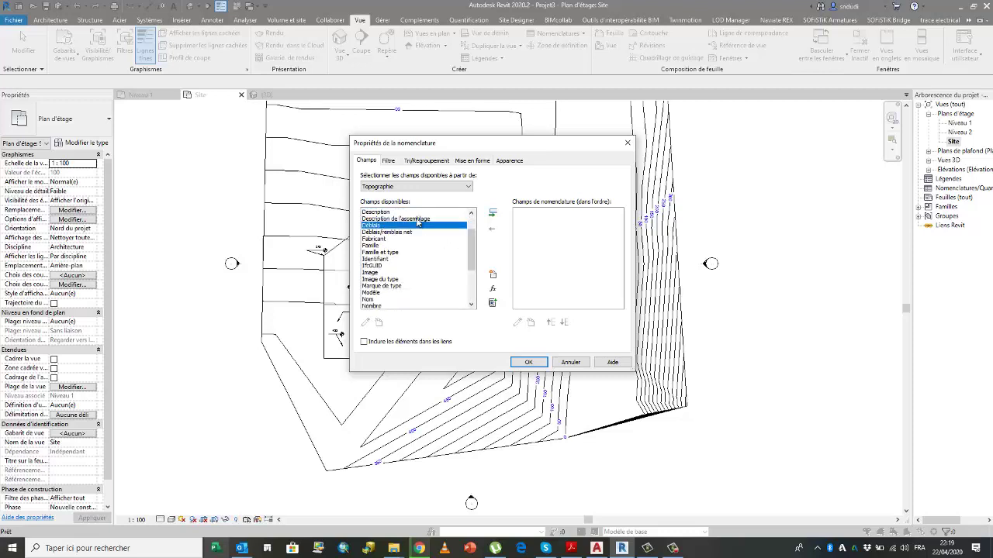
left_click(492, 212)
left_click(492, 213)
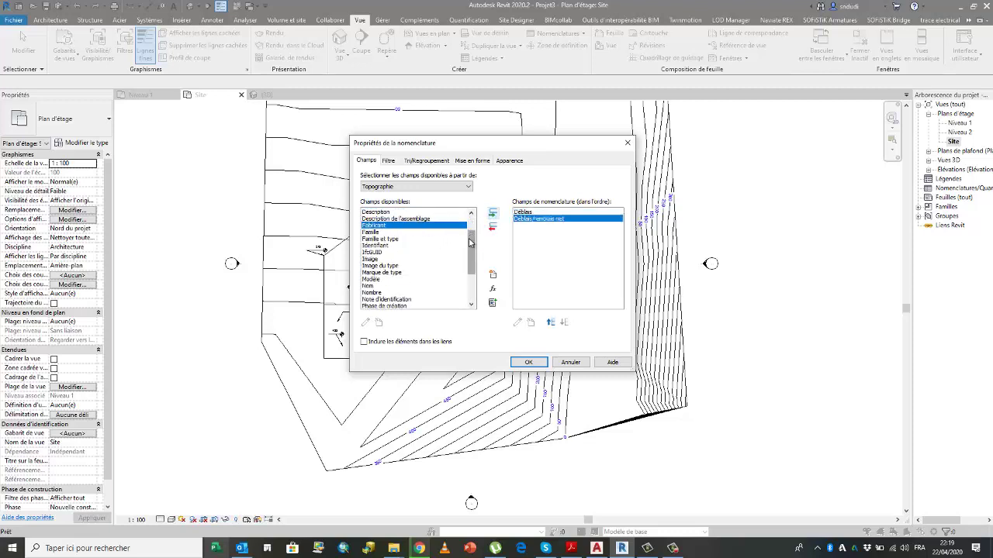
scroll(466, 252, "down", 1)
scroll(435, 264, "down", 1)
scroll(409, 273, "down", 1)
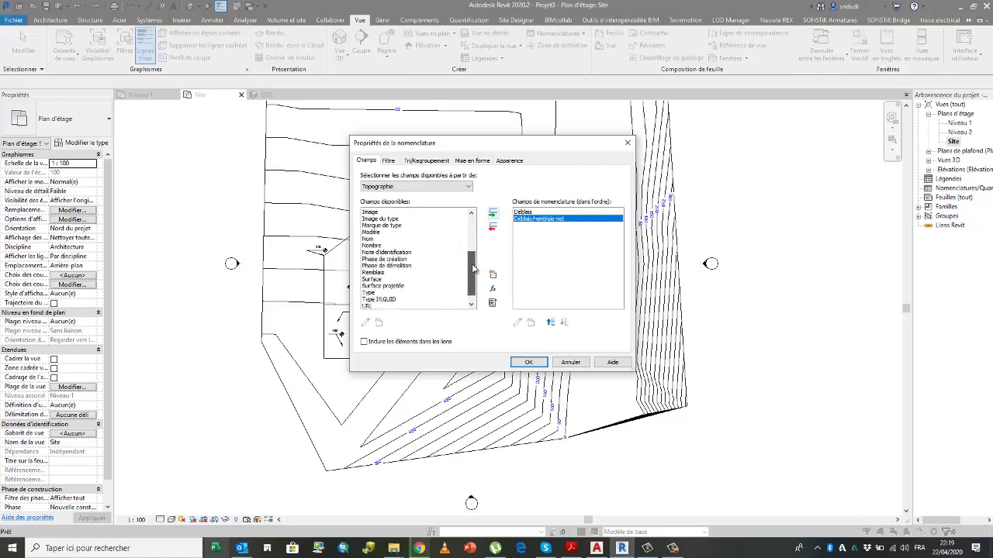
left_click(386, 279)
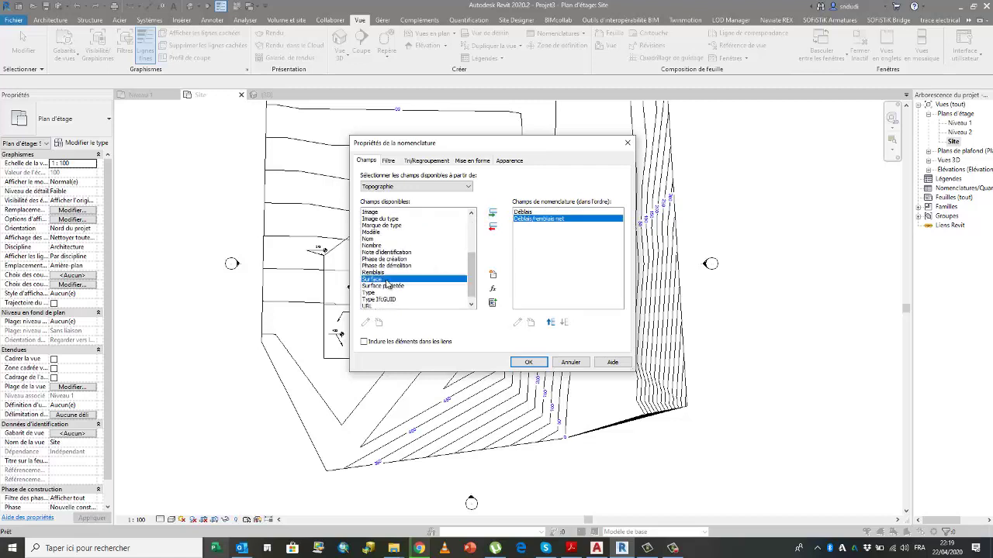
left_click(492, 212)
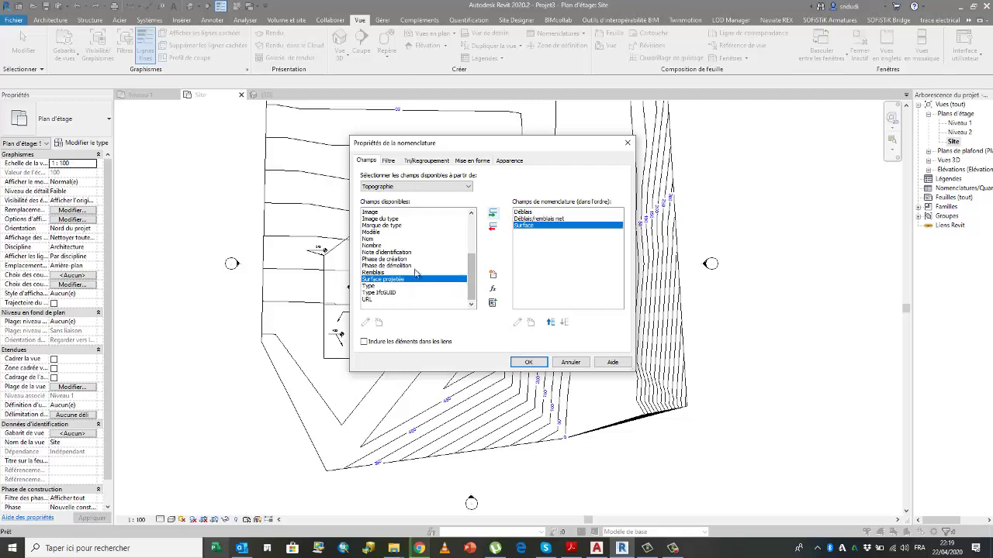
Add Phase de création and Remblais to the schedule fields
left_click(409, 266)
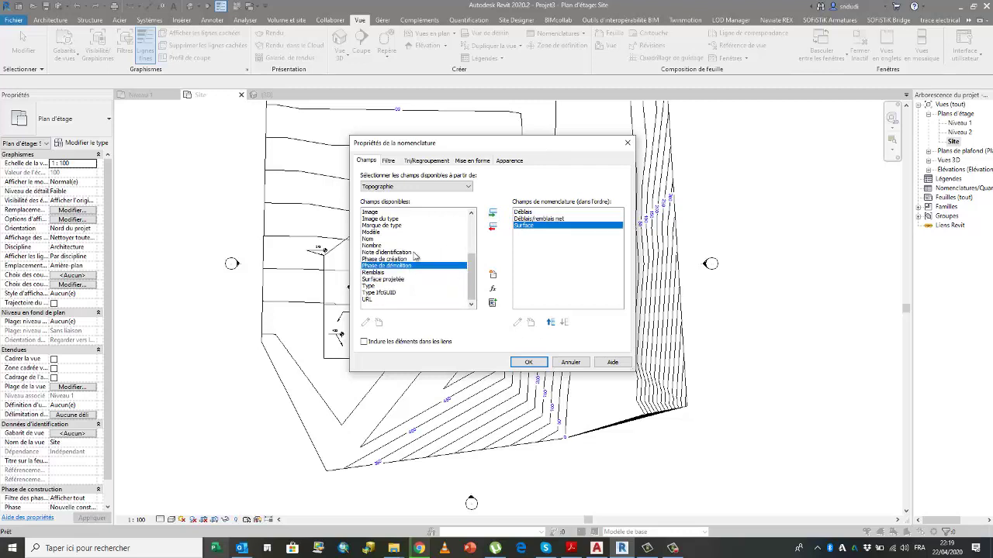
left_click(395, 259)
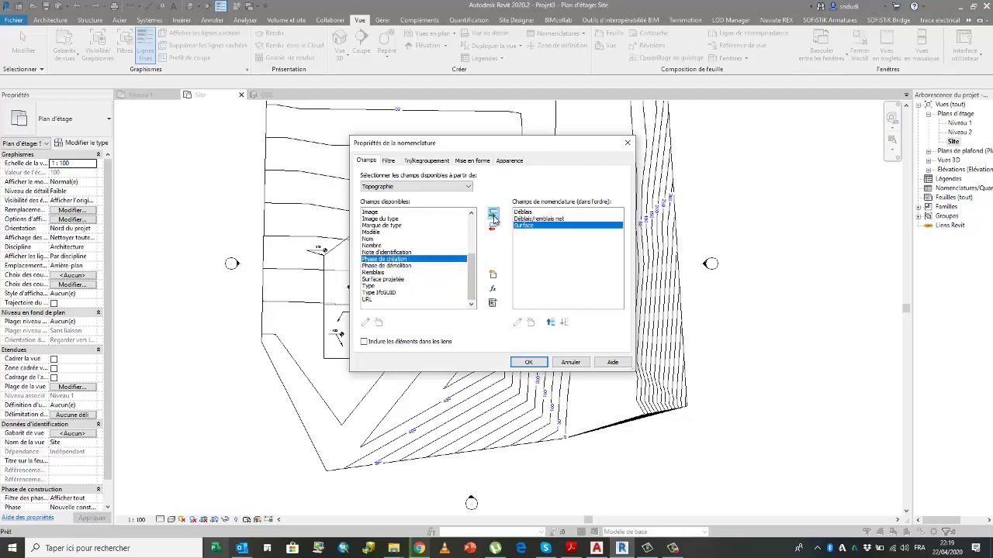
left_click(492, 212)
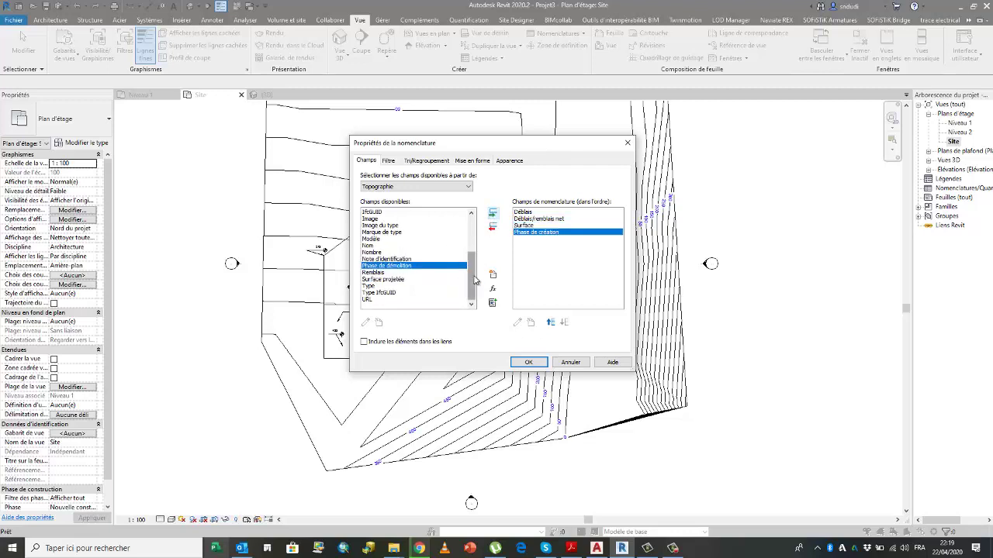
left_click(379, 273)
left_click(492, 213)
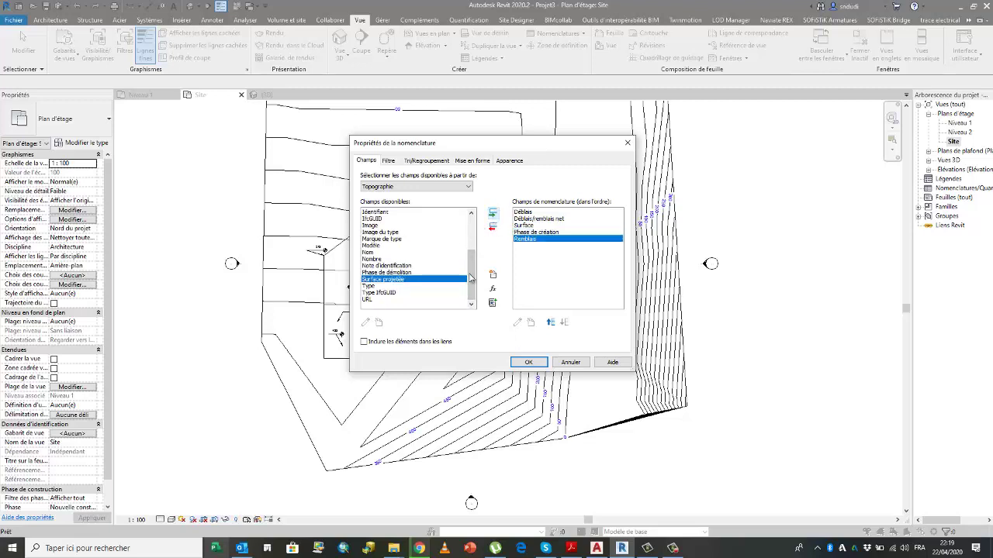
left_click_drag(470, 277, 478, 246)
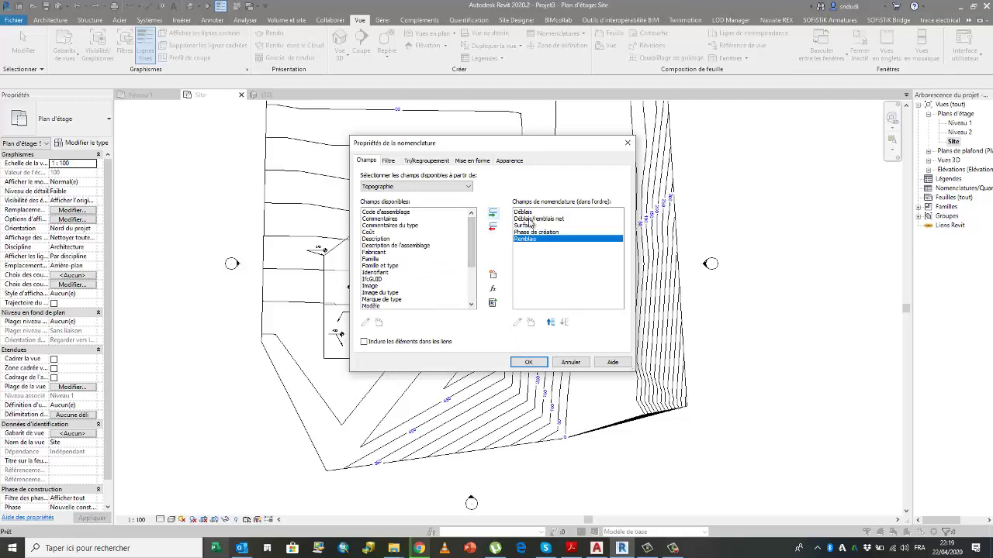
Order fields as Phase de création, Surface, Déblais, Remblais, Déblais/remblais net and confirm
left_click(535, 226)
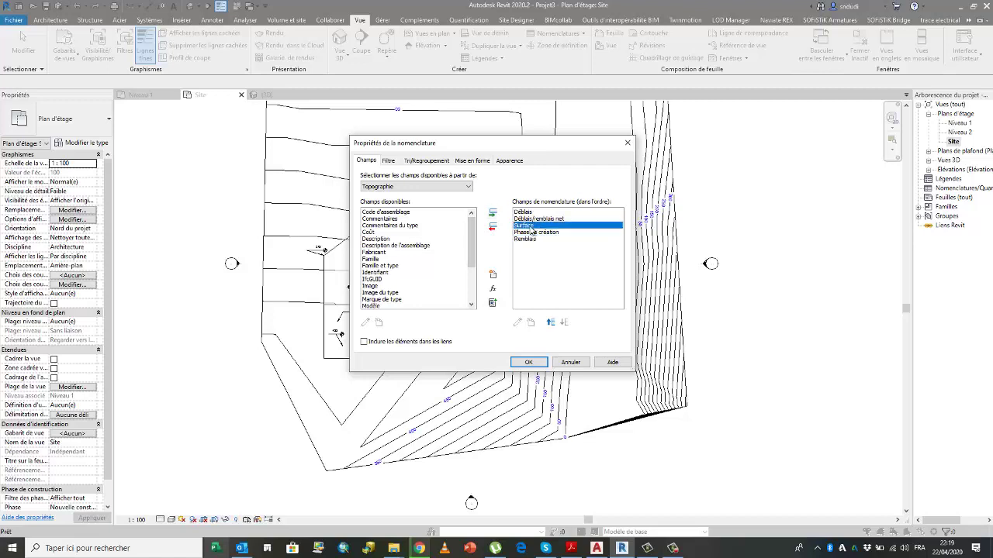
left_click(551, 323)
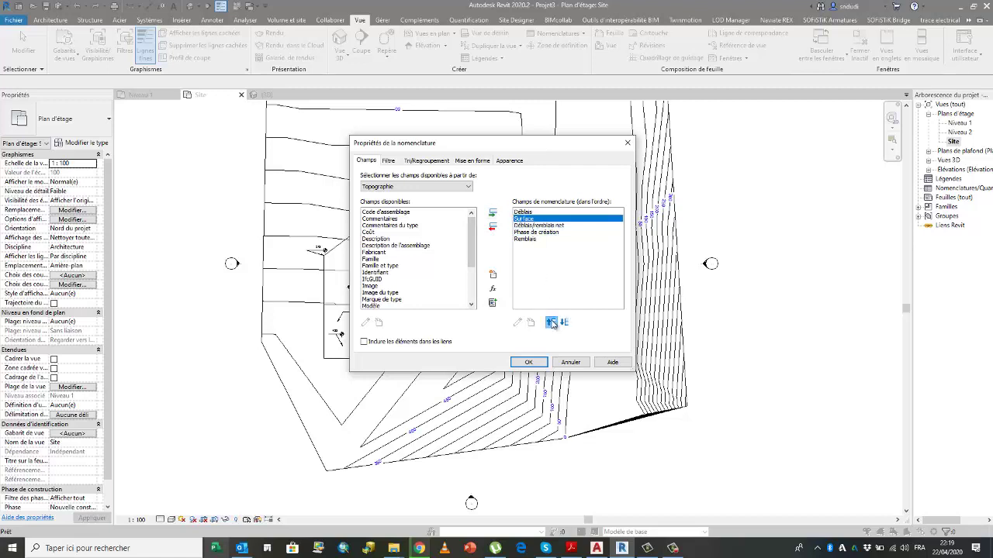
left_click(551, 322)
left_click(535, 232)
left_click(552, 322)
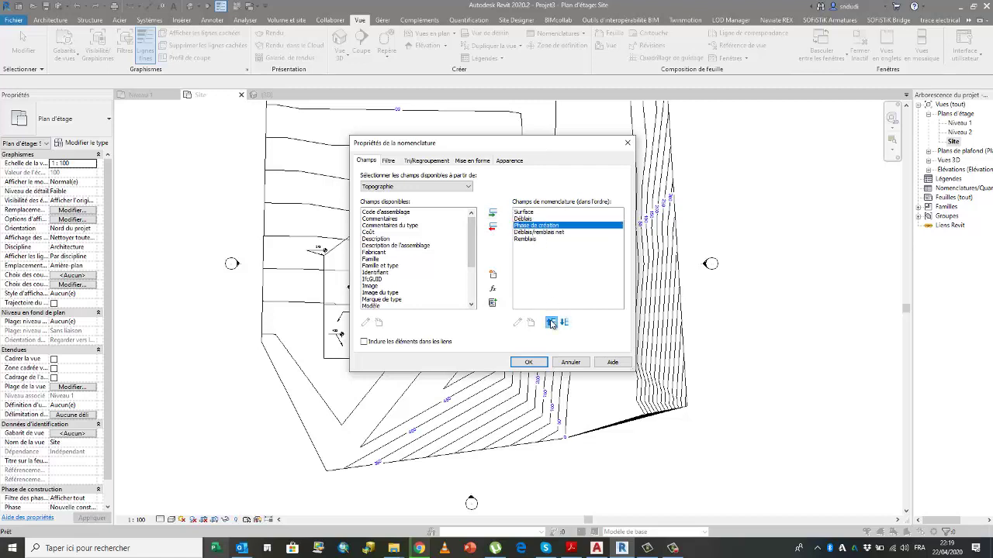
left_click(551, 322)
left_click(551, 322)
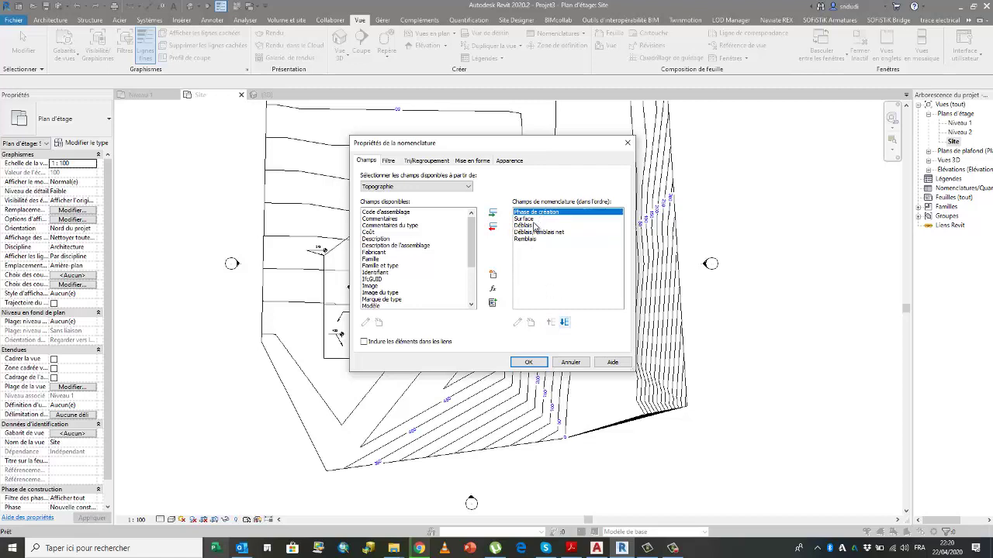
left_click(533, 233)
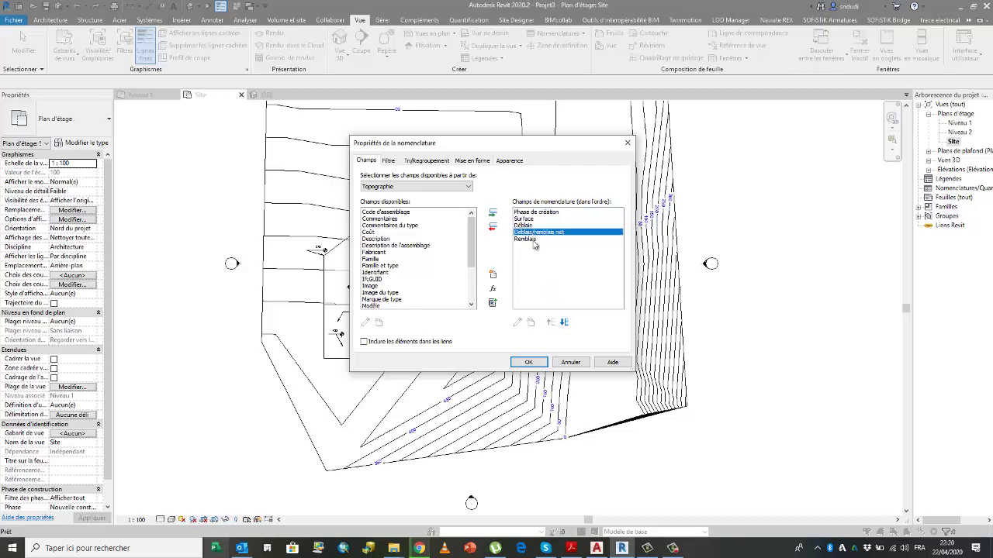
left_click(564, 323)
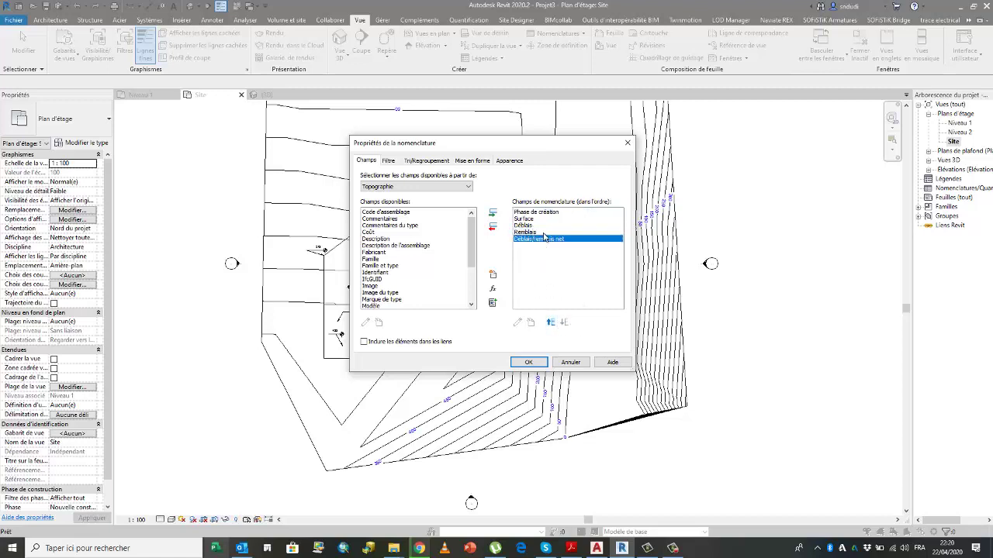
left_click(528, 362)
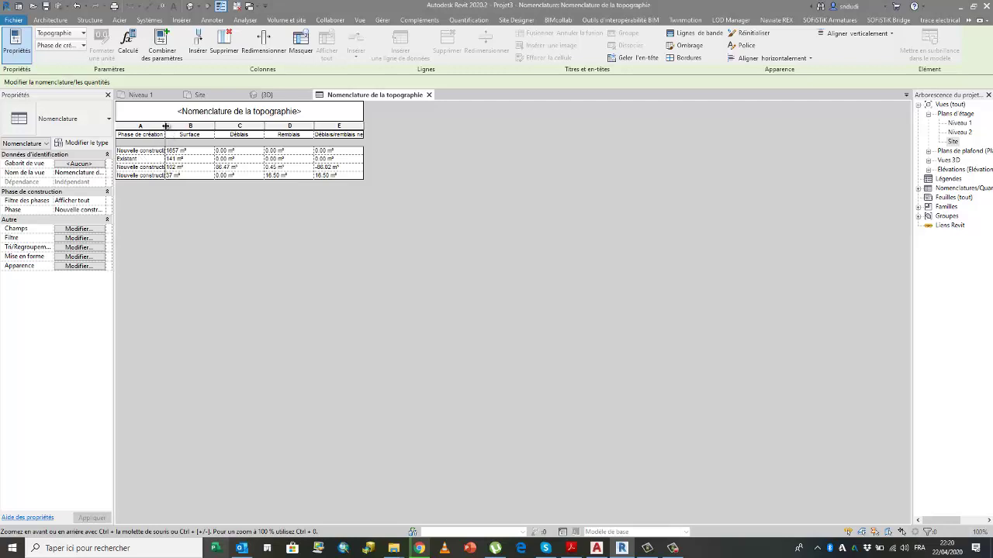
Widen schedule column A so the Phase de création names fit
left_click_drag(165, 126, 256, 125)
left_click_drag(194, 127, 202, 126)
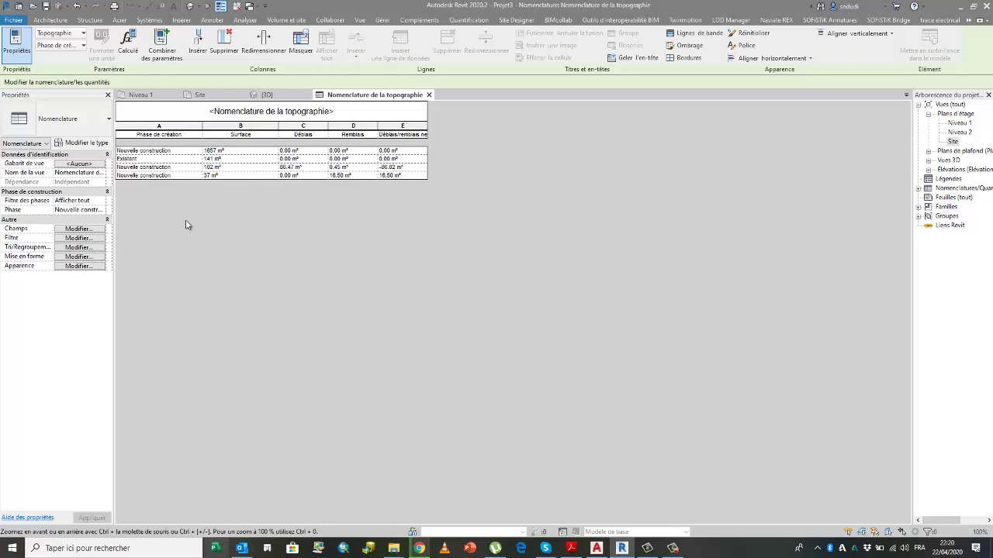
Set Déblais/remblais net to calculate totals in the schedule formatting
left_click(92, 229)
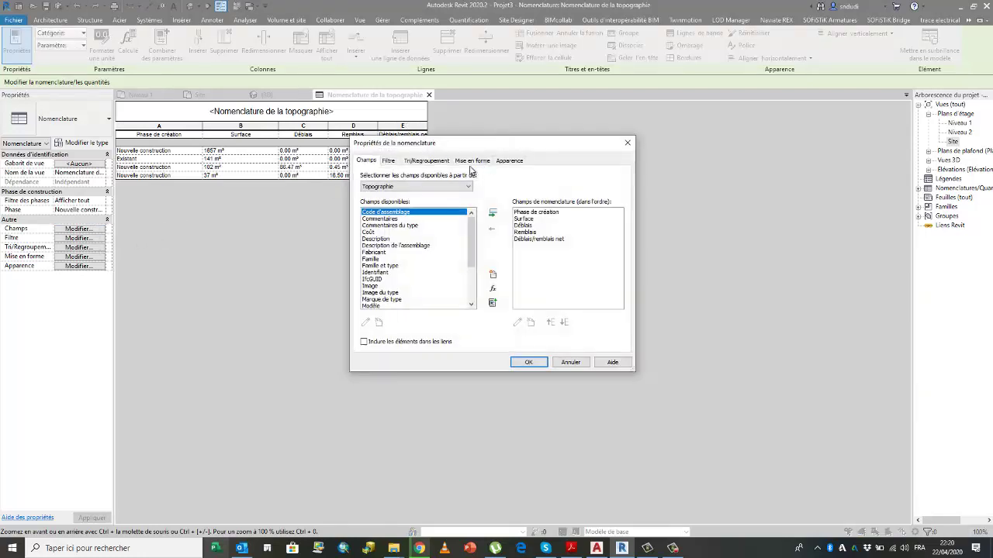
left_click(472, 161)
left_click(388, 211)
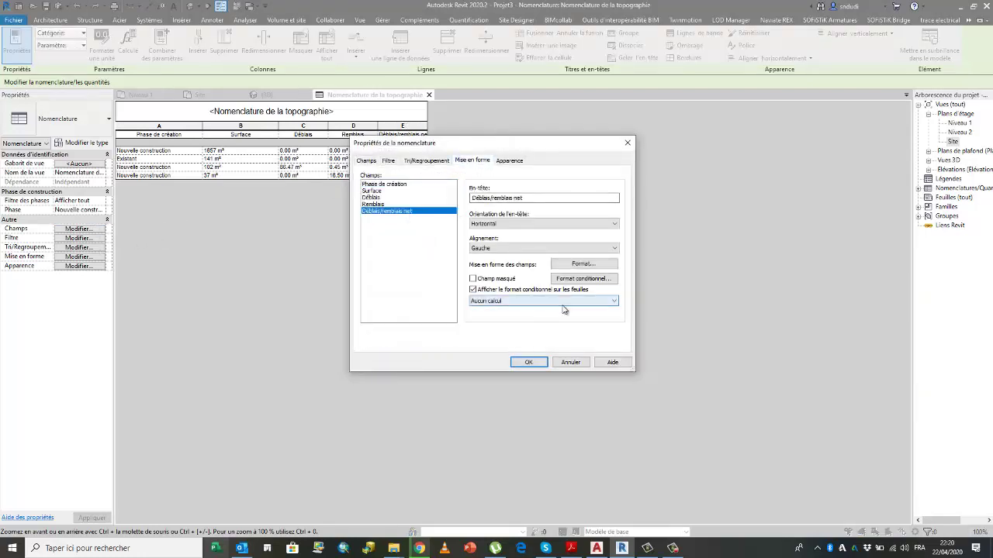
left_click(543, 301)
left_click(511, 324)
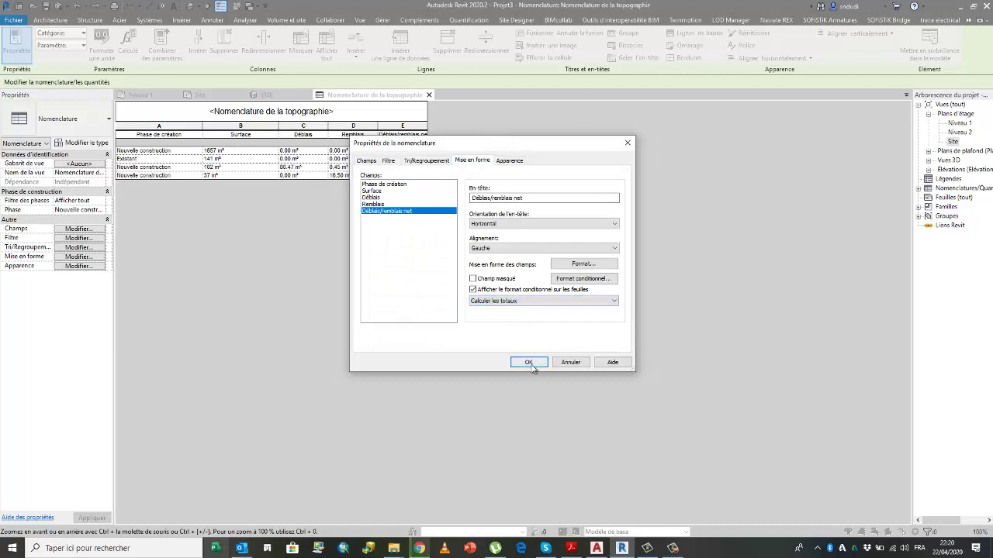
left_click(529, 362)
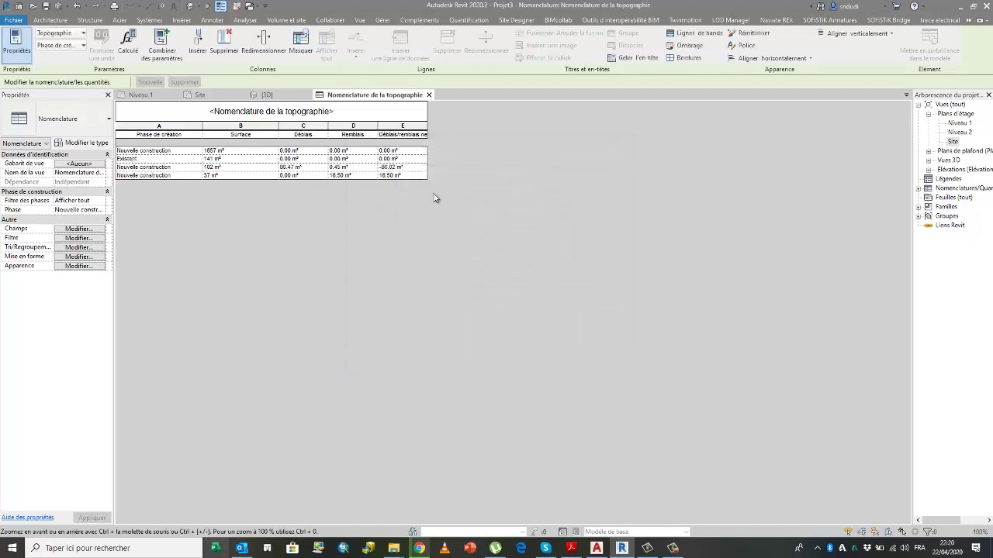
Set Remblais and Déblais to calculate totals as well
left_click(79, 231)
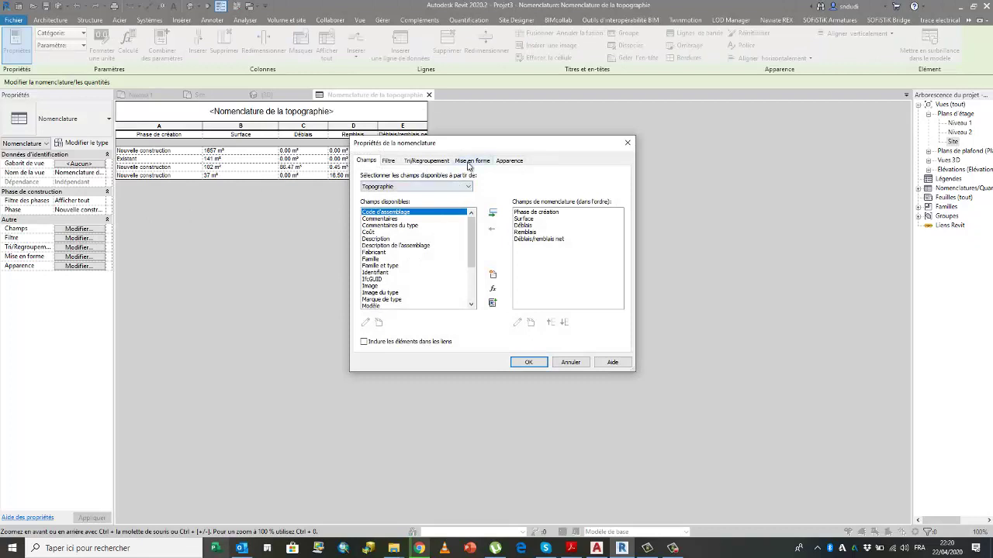
left_click(471, 161)
left_click(376, 204)
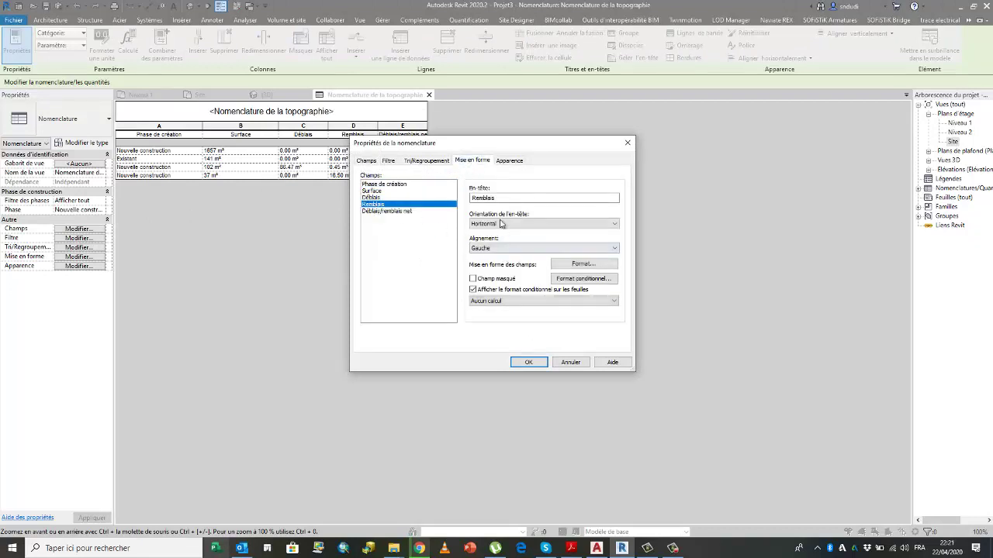
left_click(567, 300)
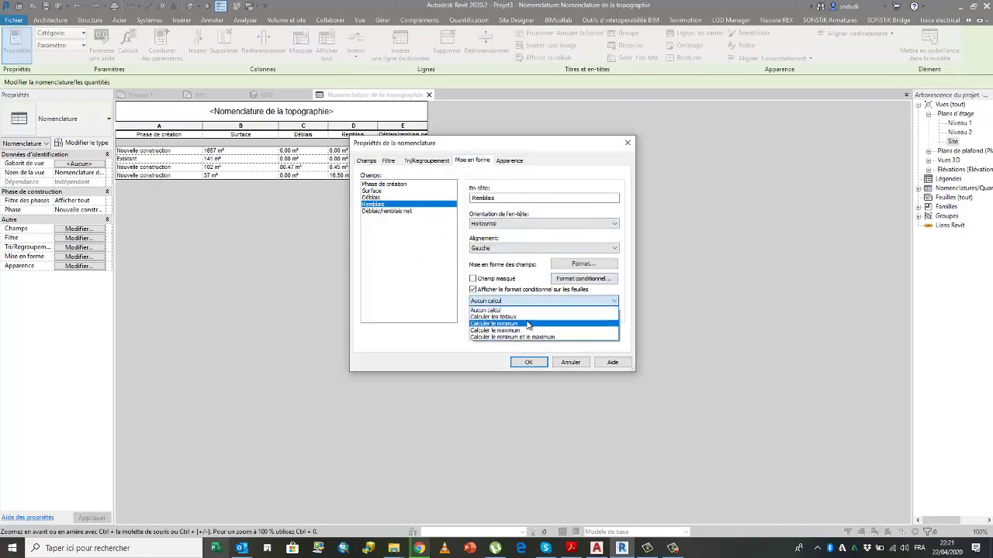
left_click(525, 319)
left_click(383, 198)
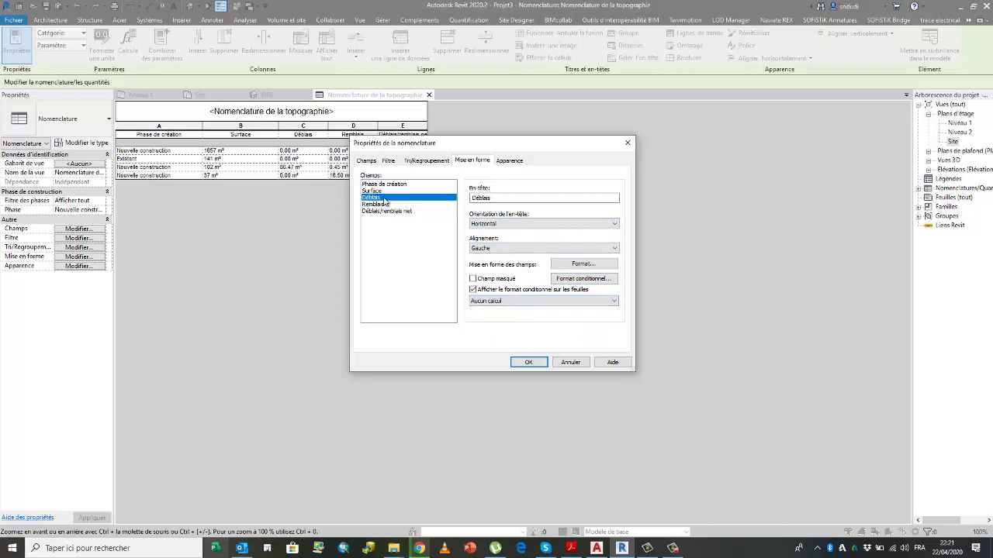
left_click(562, 302)
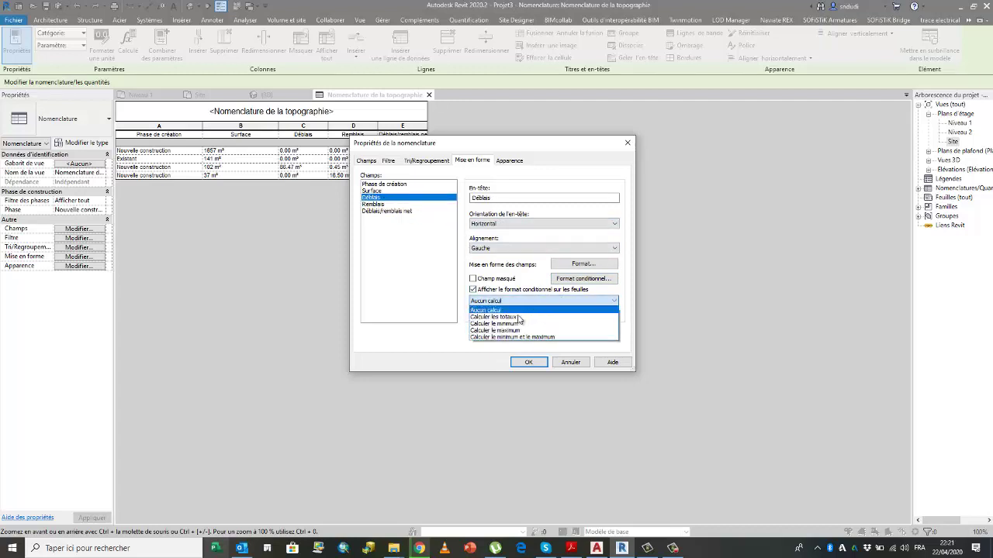
left_click(517, 315)
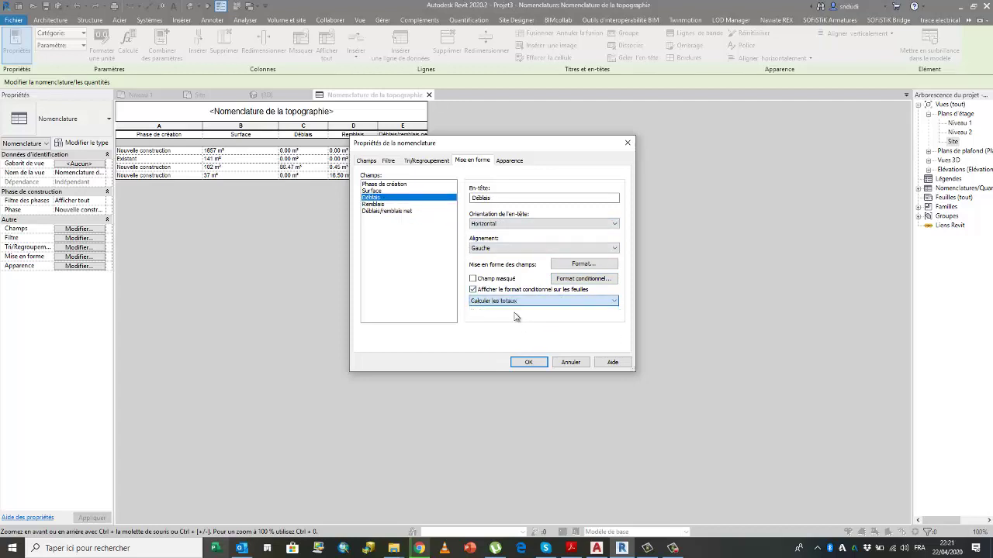
Turn on Totaux généraux so the Total général row appears, then open the 3D view
left_click(409, 163)
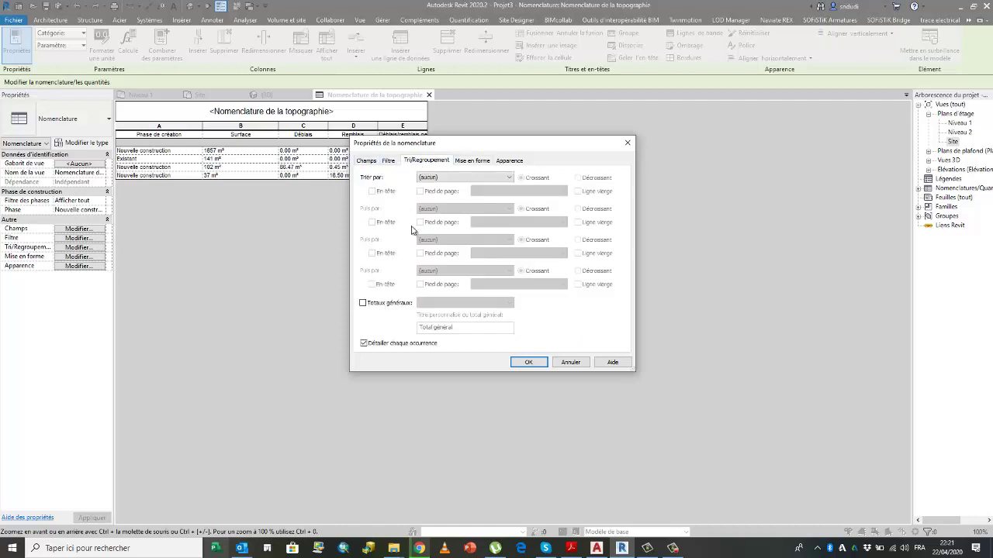
left_click(363, 303)
left_click(528, 362)
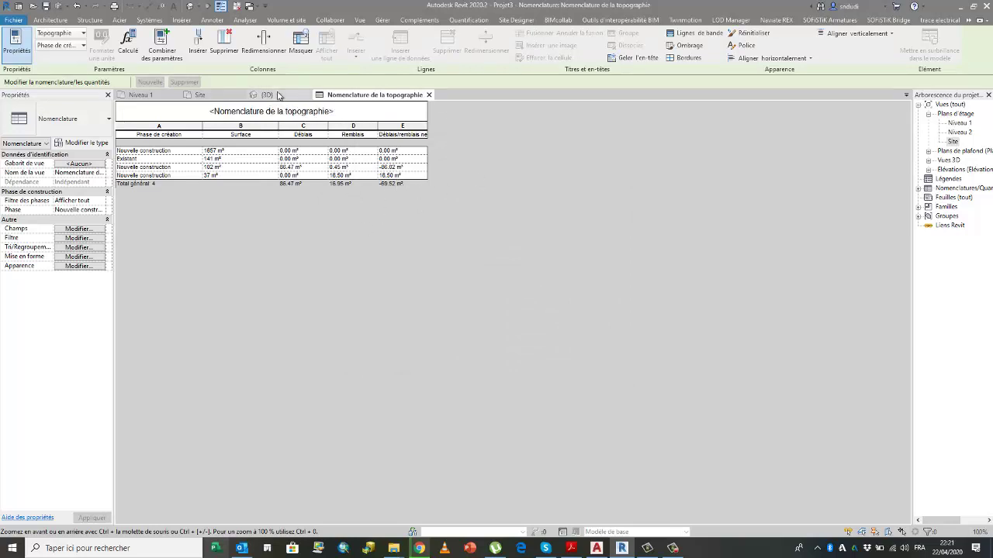
left_click(256, 94)
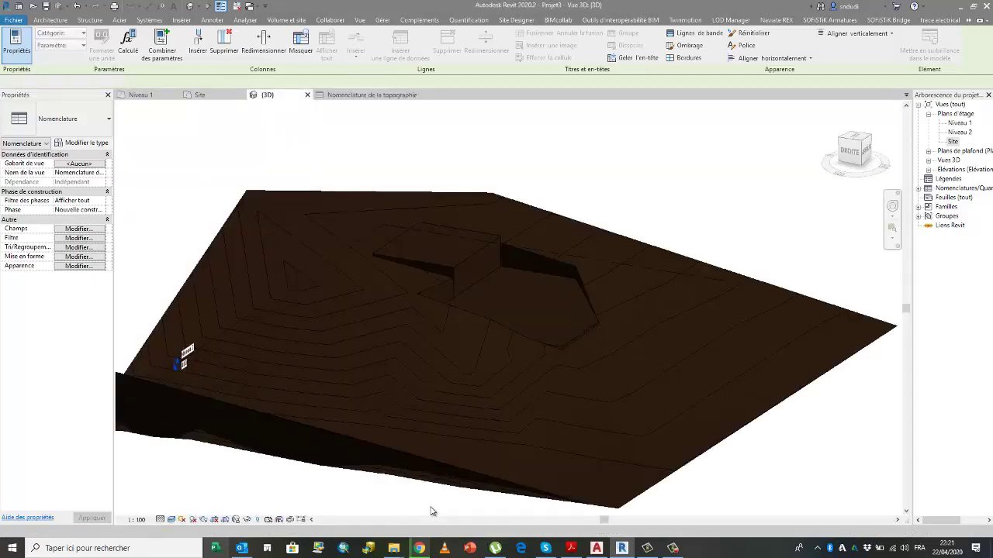
Scroll the YouTube channel's Videos list, then return to Revit and re-angle the 3D terrain
left_click(432, 511)
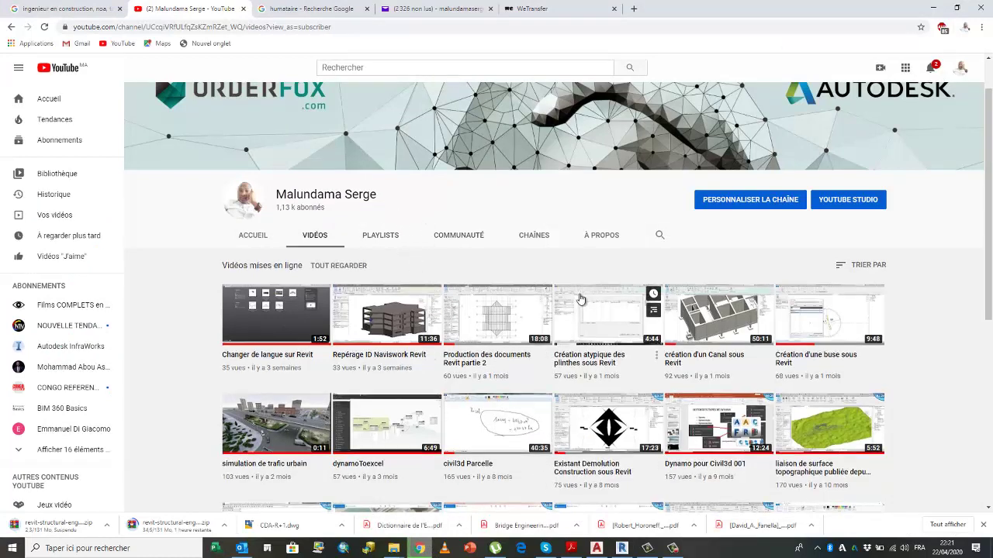
scroll(582, 286, "down", 1)
scroll(576, 297, "down", 1)
scroll(578, 296, "down", 2)
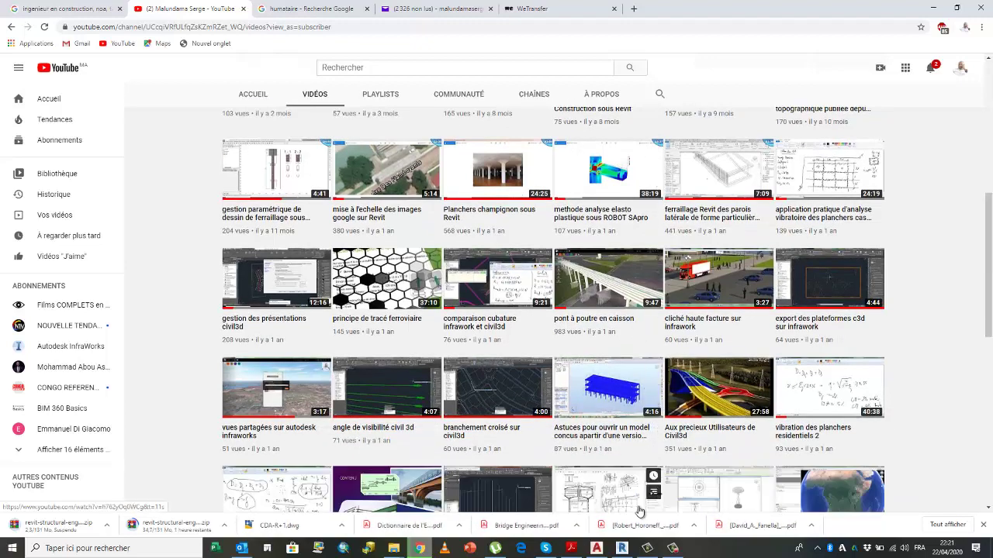
left_click(622, 549)
mouse_move(556, 353)
middle_mouse_down("shift")
mouse_move(557, 331)
mouse_move(570, 364)
middle_mouse_up("shift")
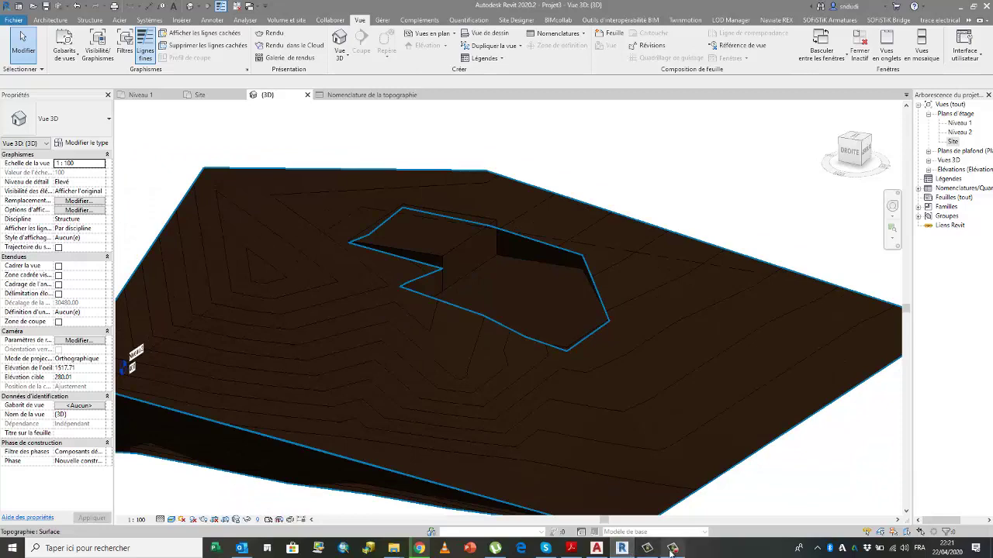